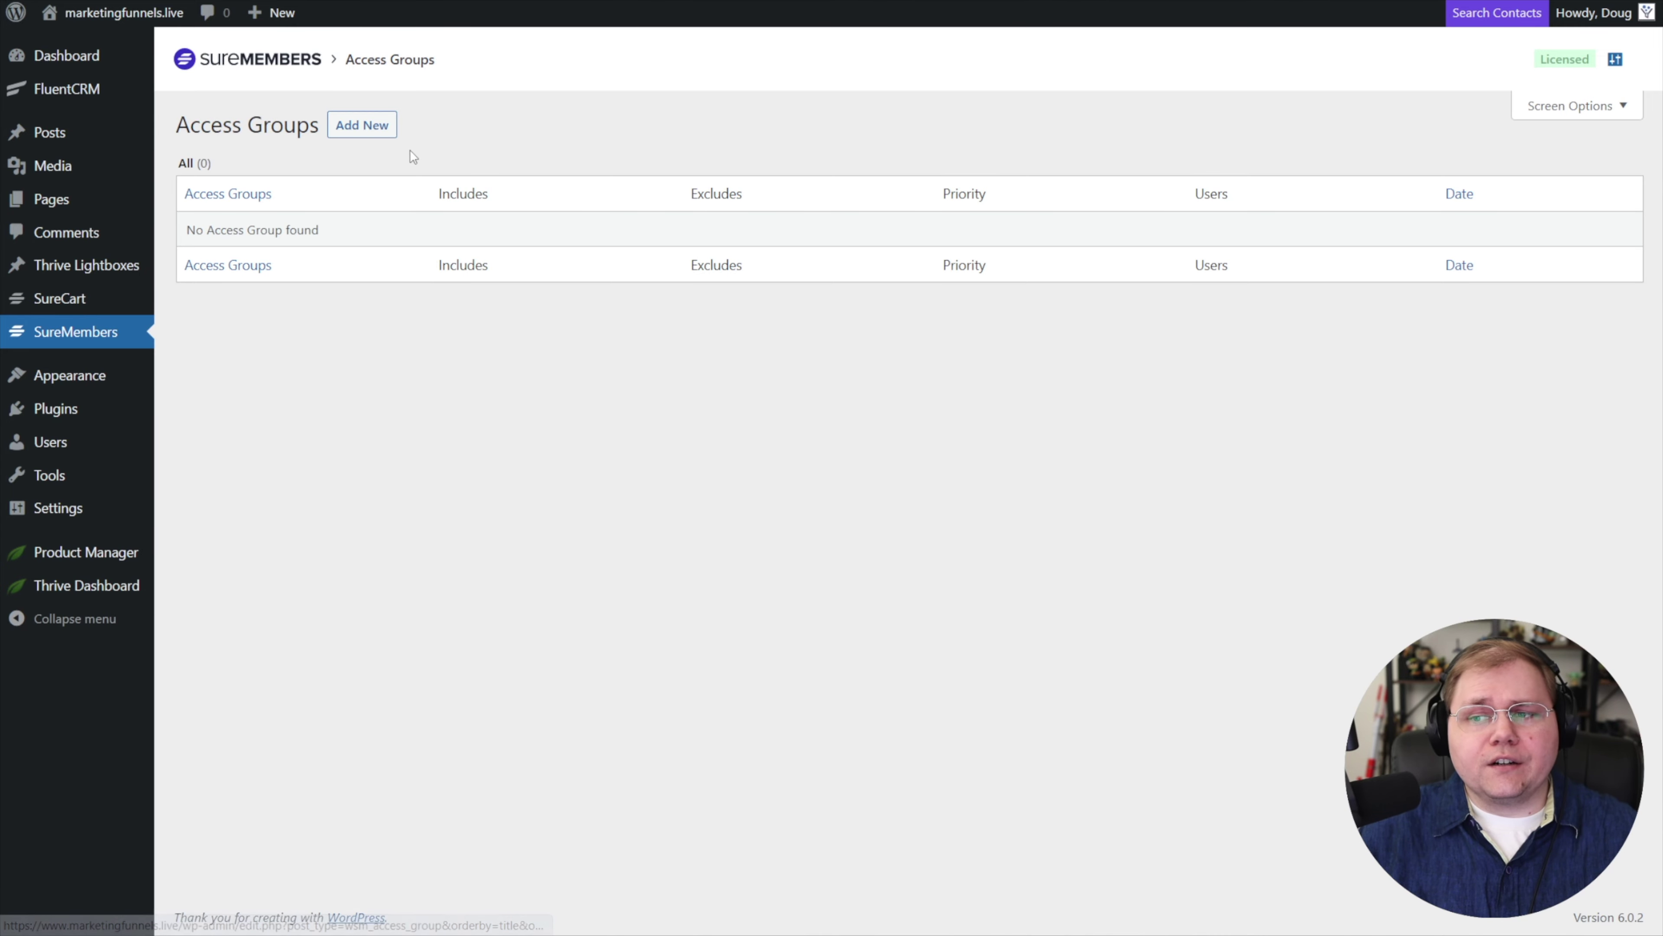
Create a new access group named "Membership"
click(362, 125)
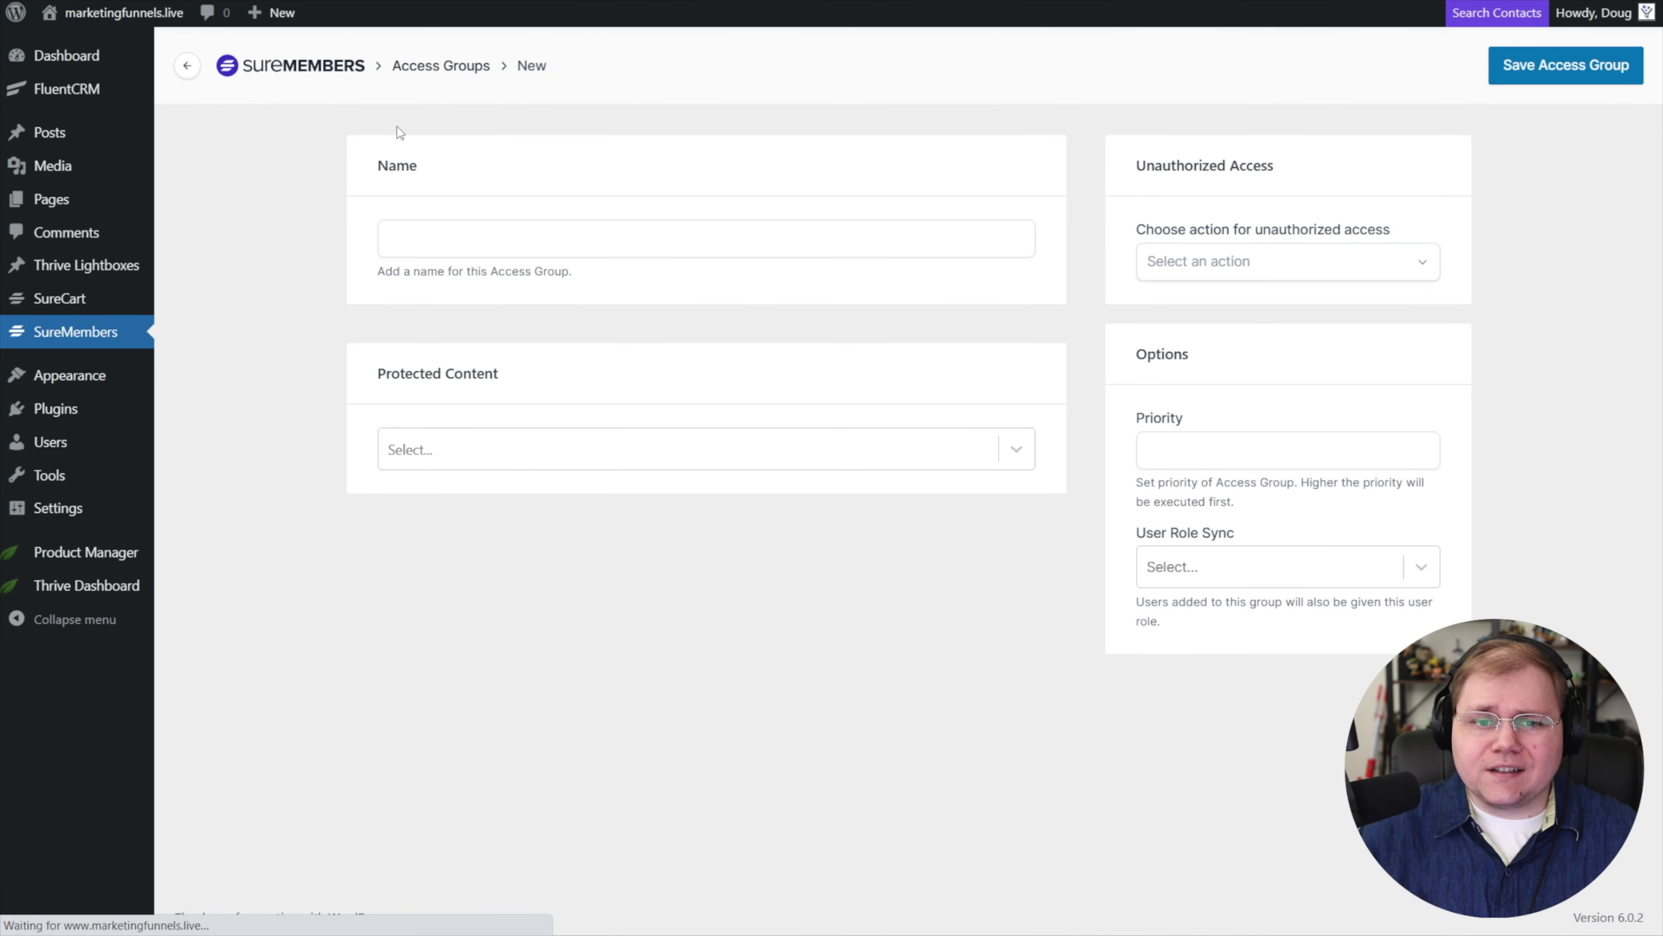
click(465, 246)
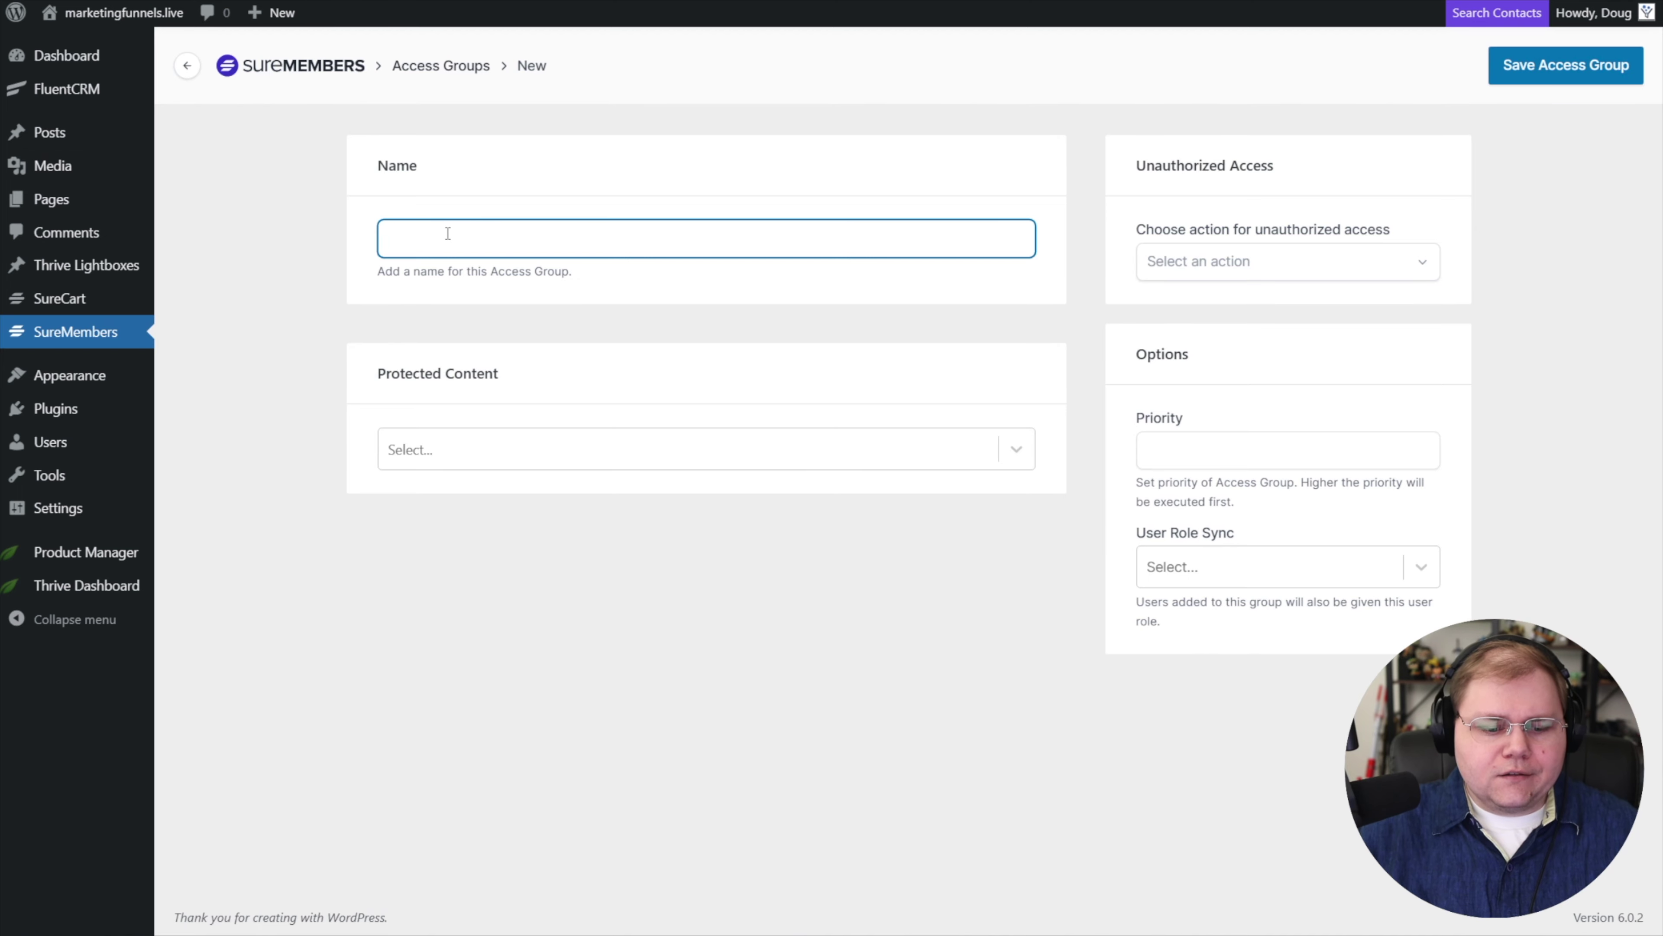
text(Membership)
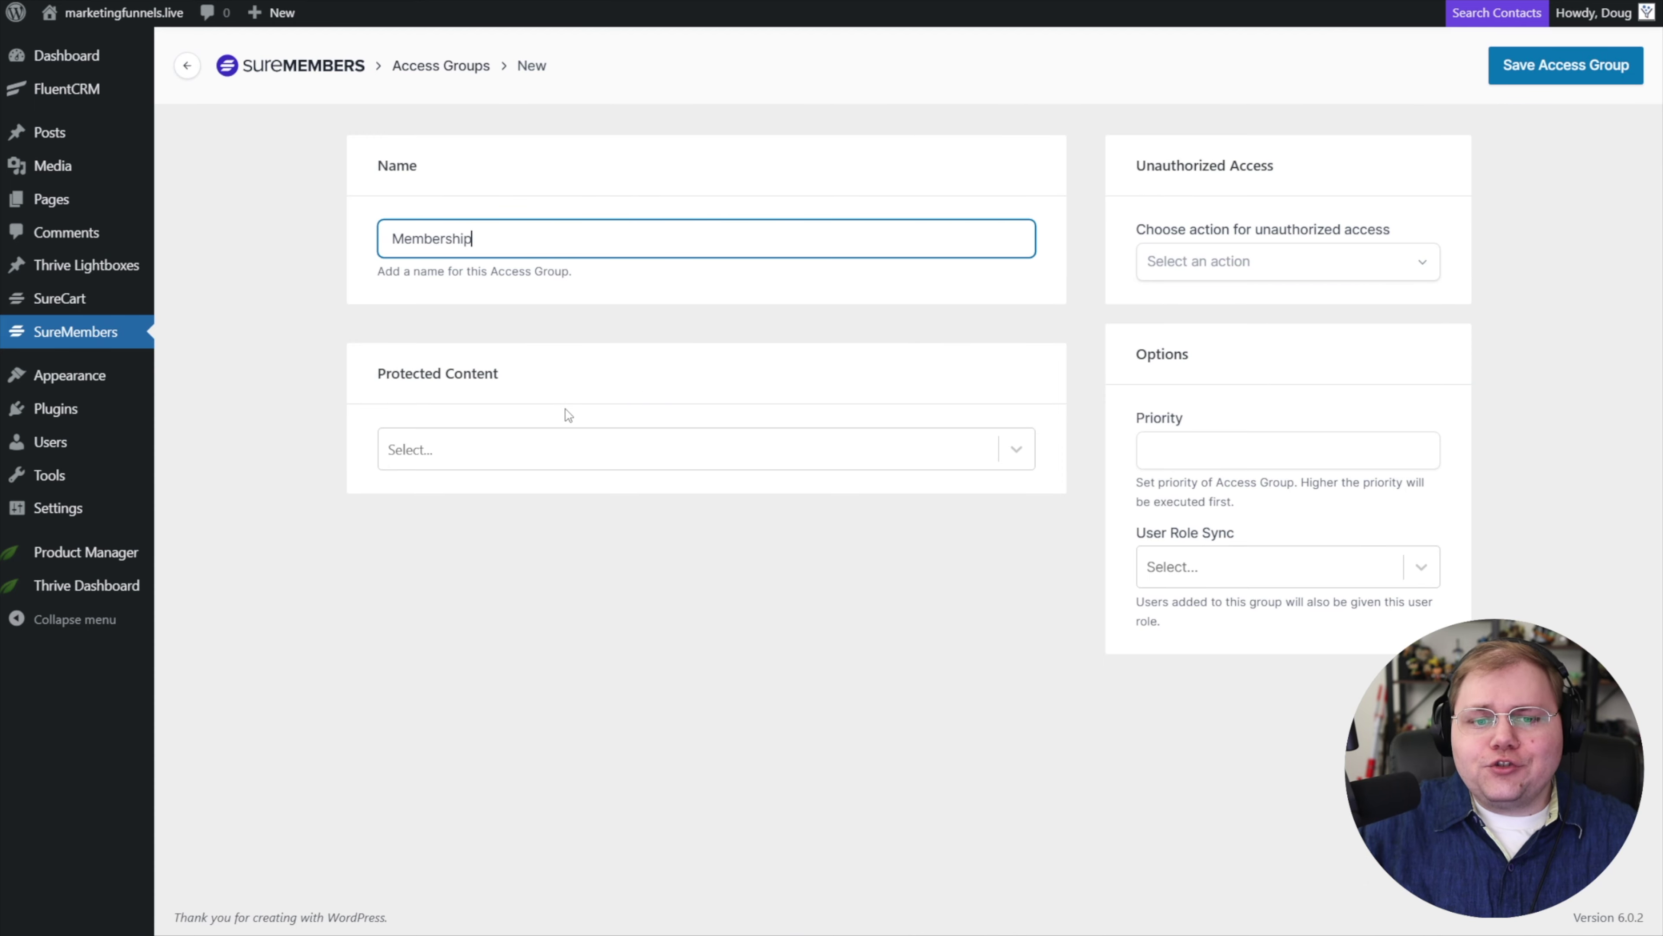
Set the group's protected content type to "Specific Pages / Posts / Taxonomies, etc."
click(451, 460)
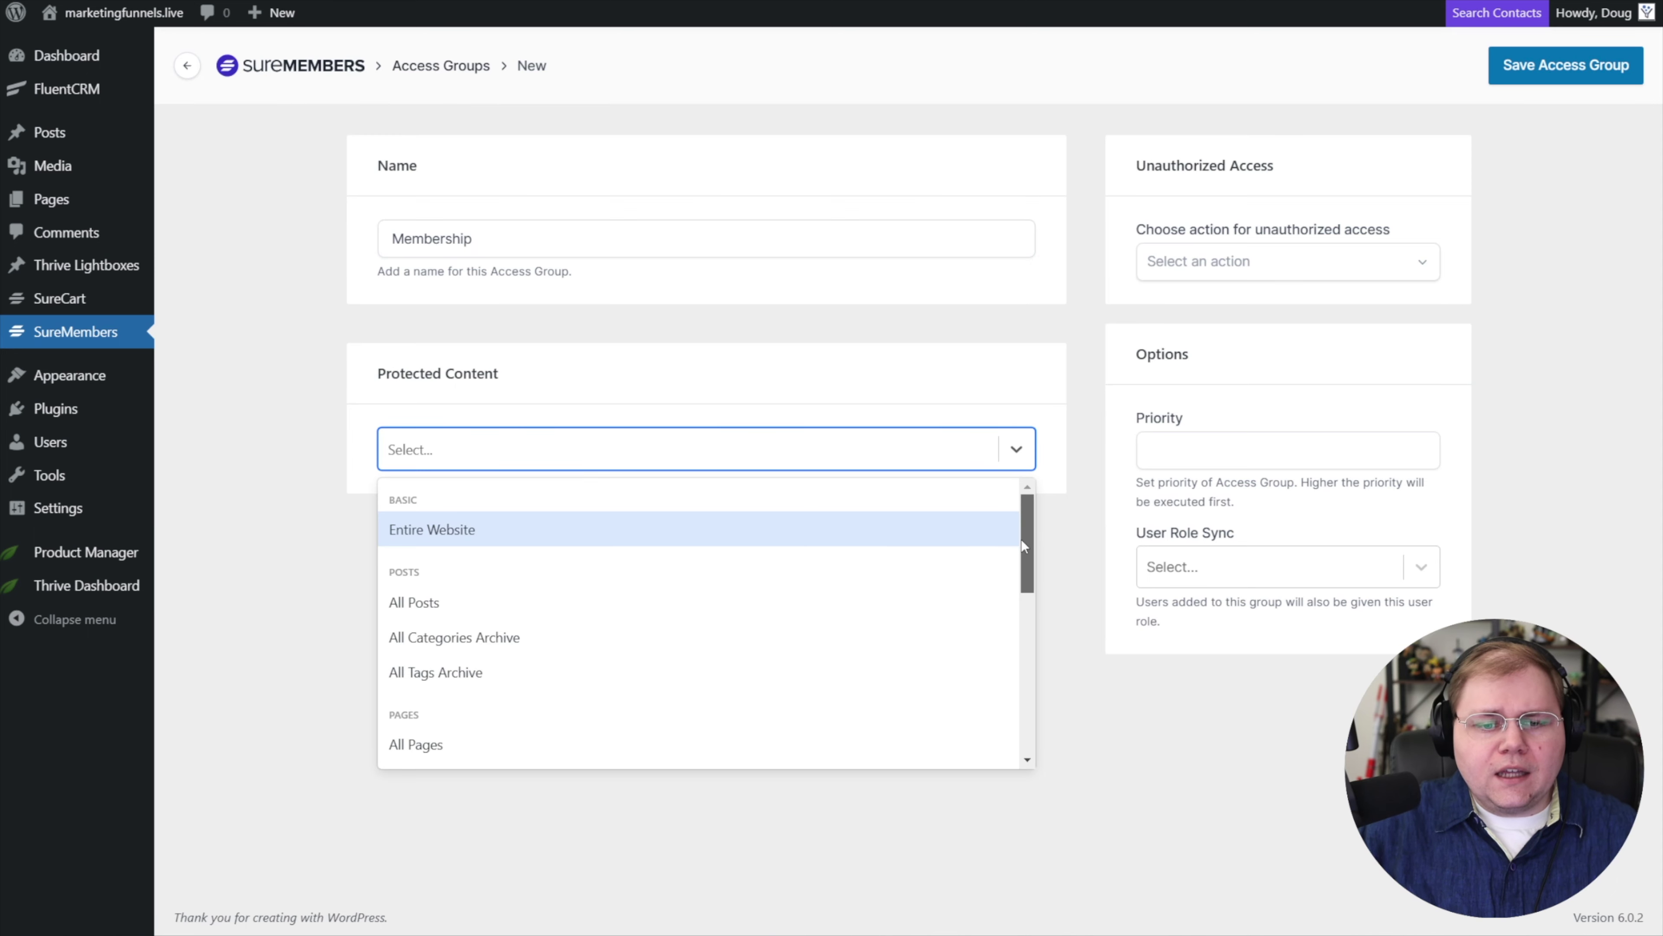
scroll(1021, 539, down, 2)
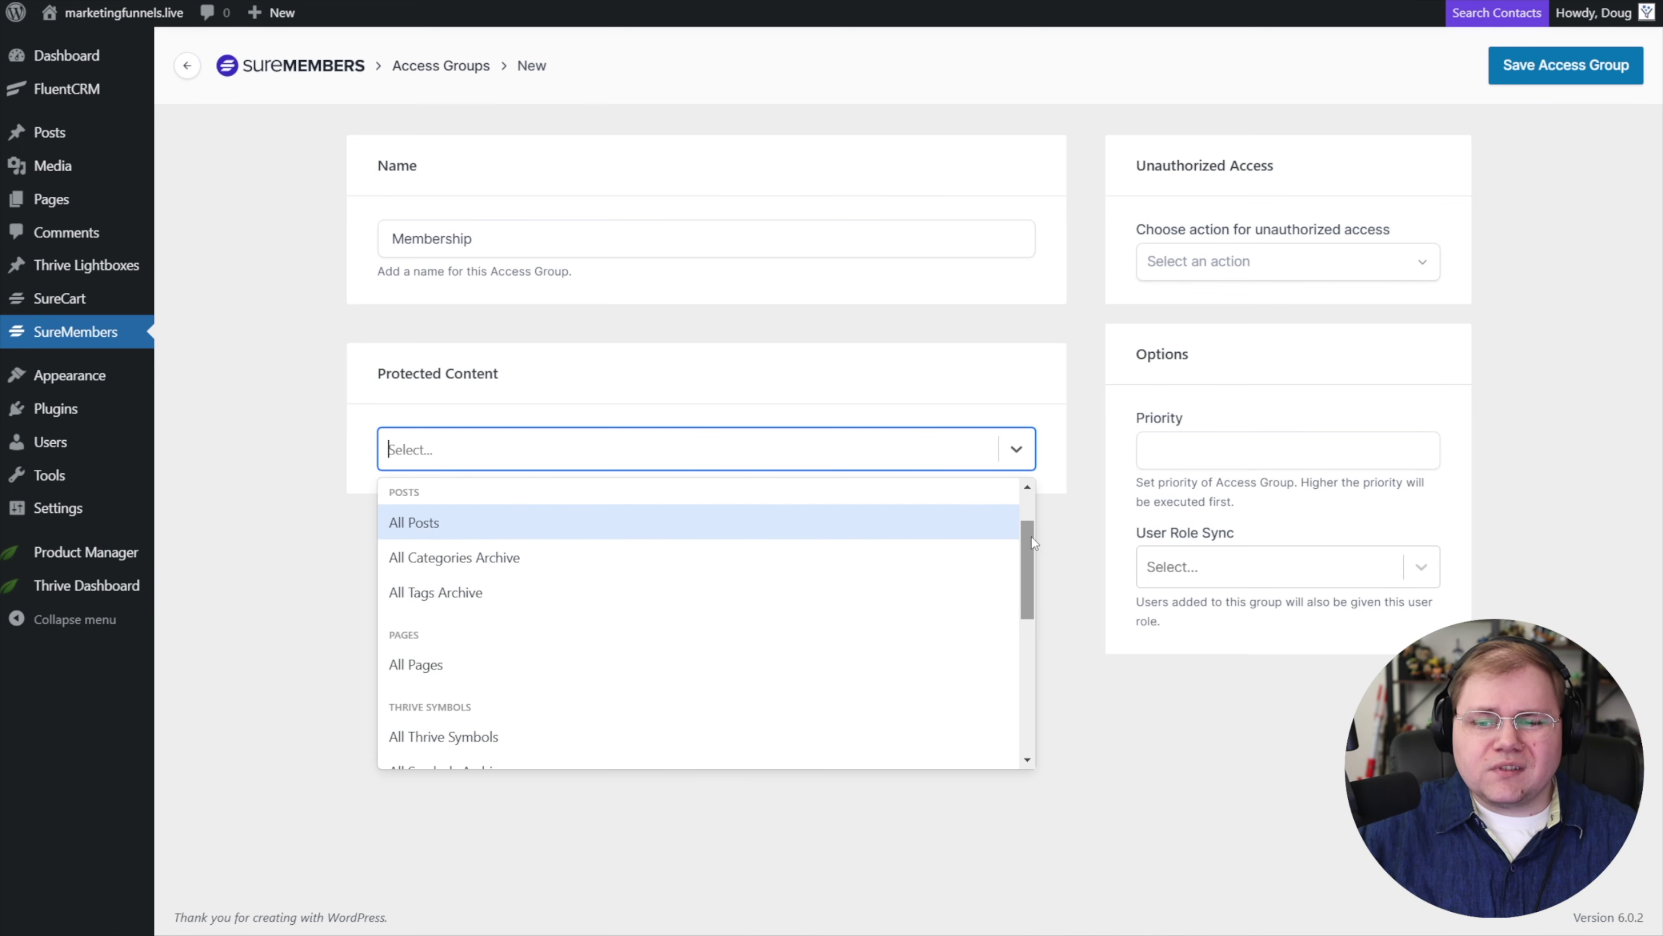
drag(1033, 536, 1024, 613)
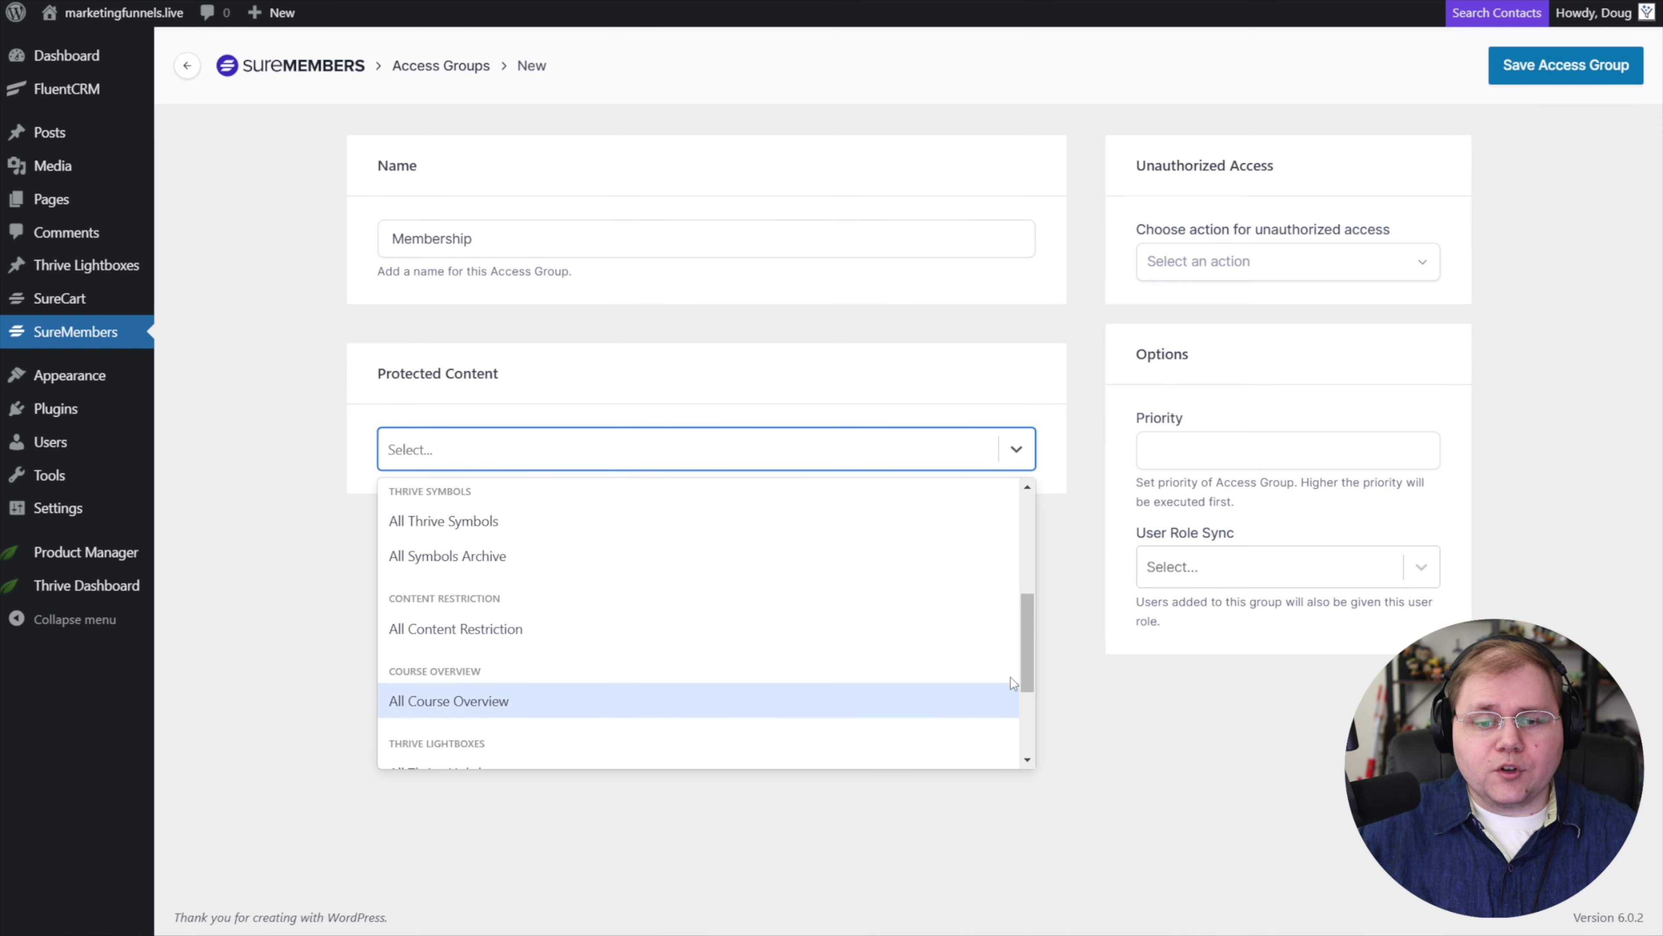
scroll(597, 568, down, 1)
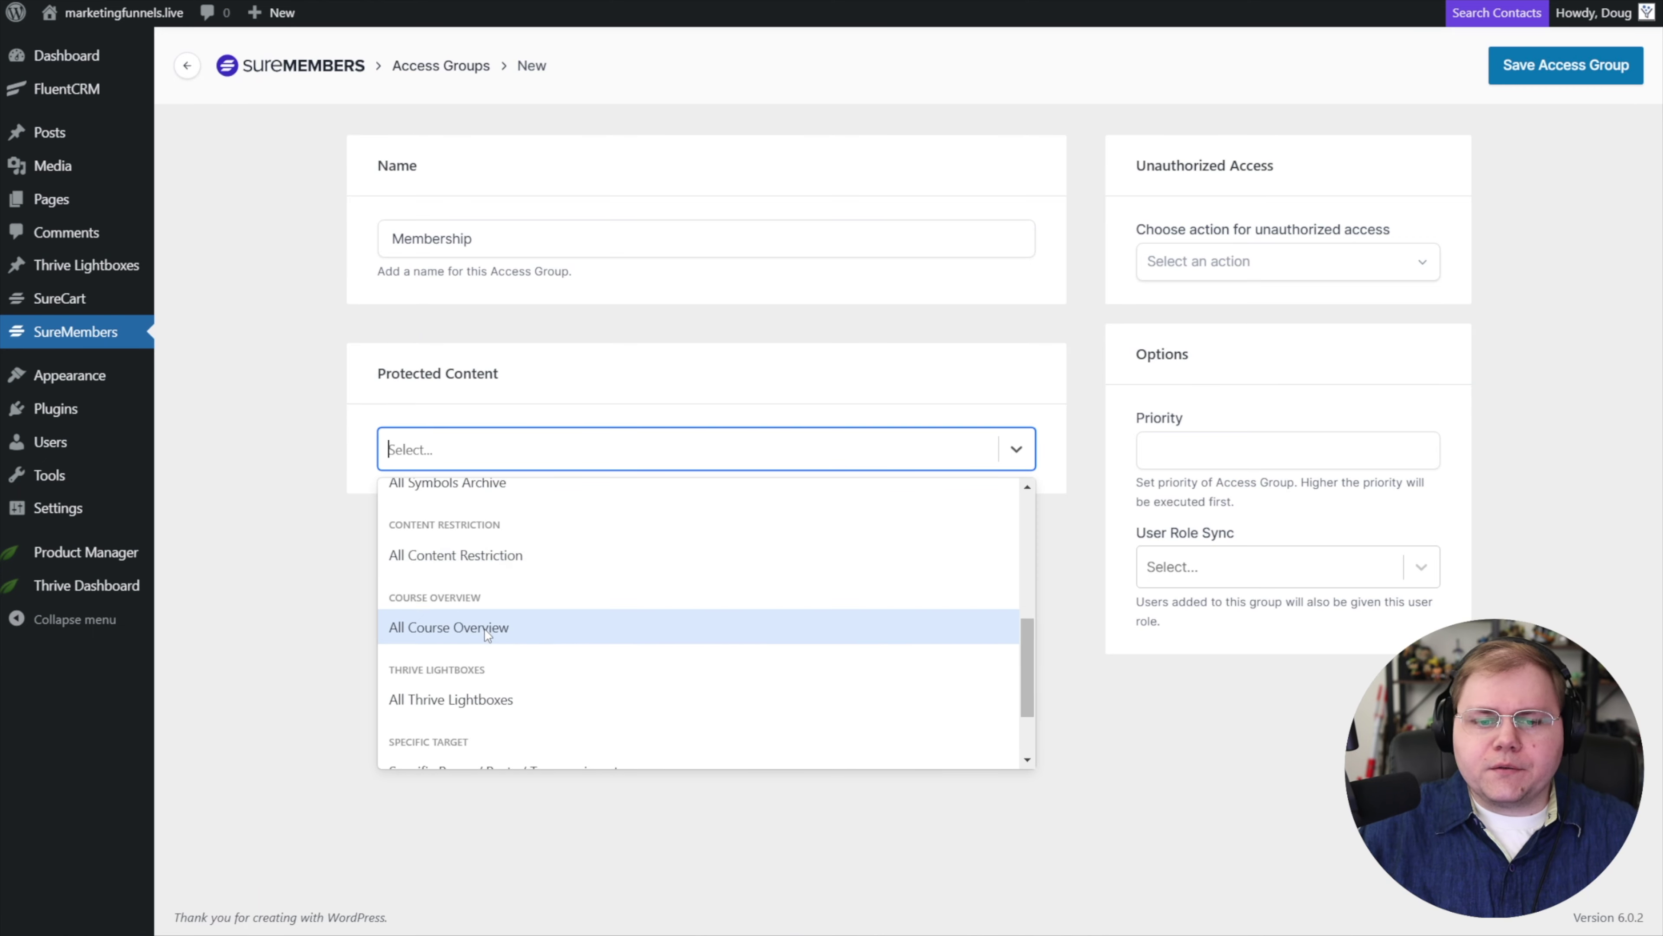
scroll(553, 621, down, 2)
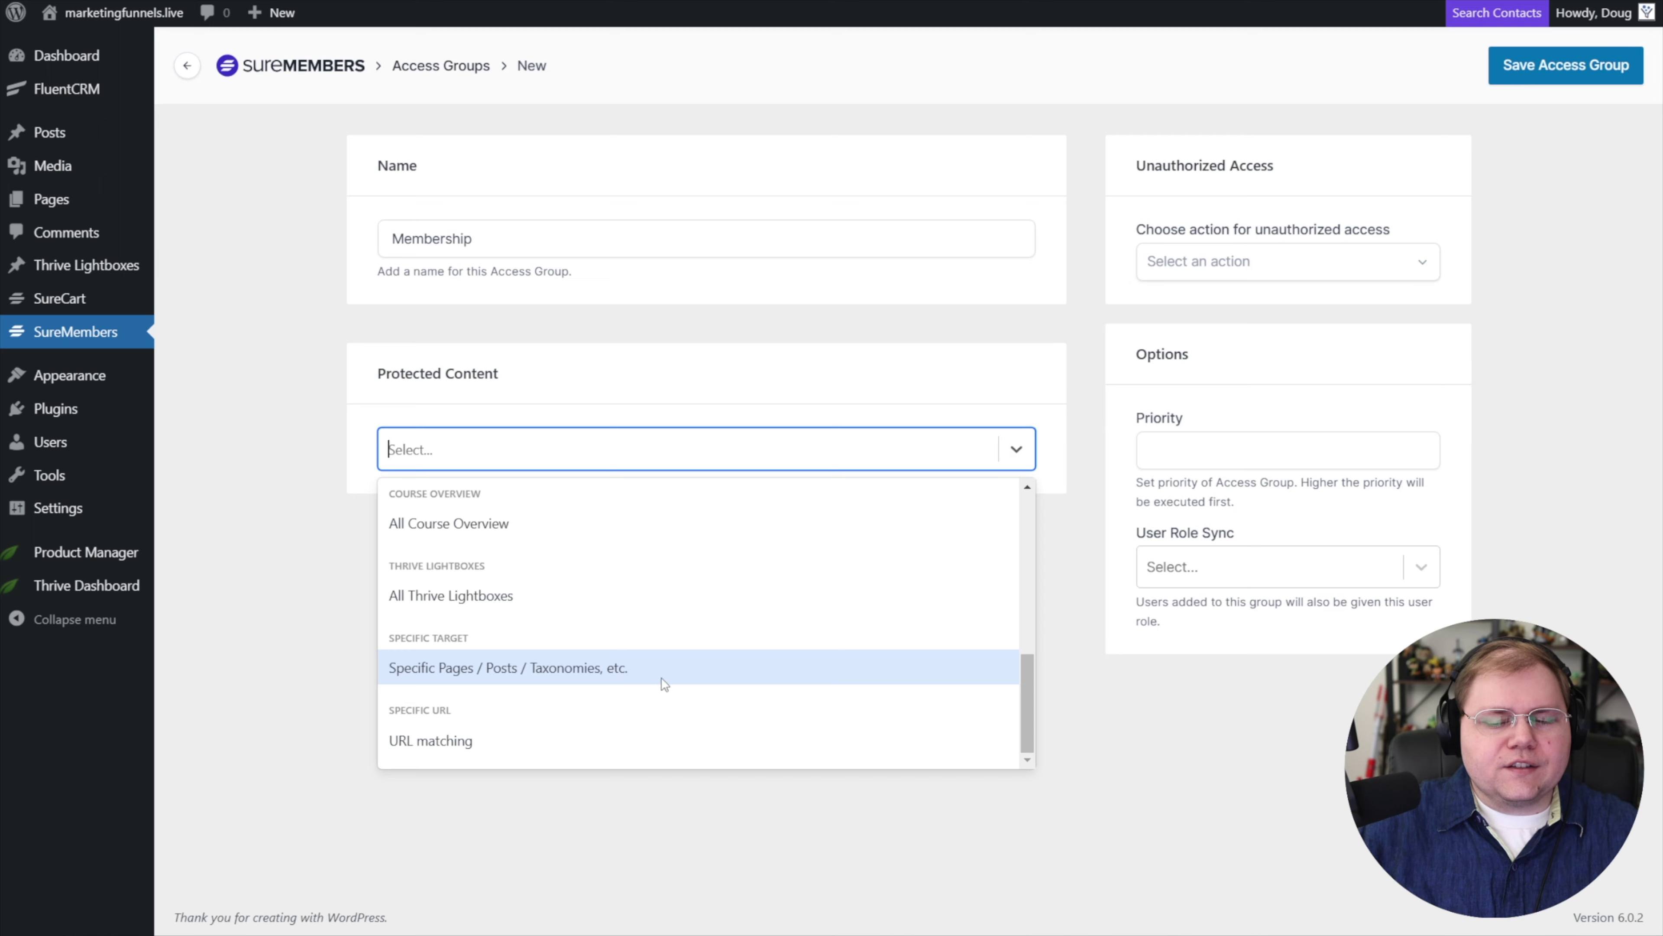
click(1039, 682)
click(992, 457)
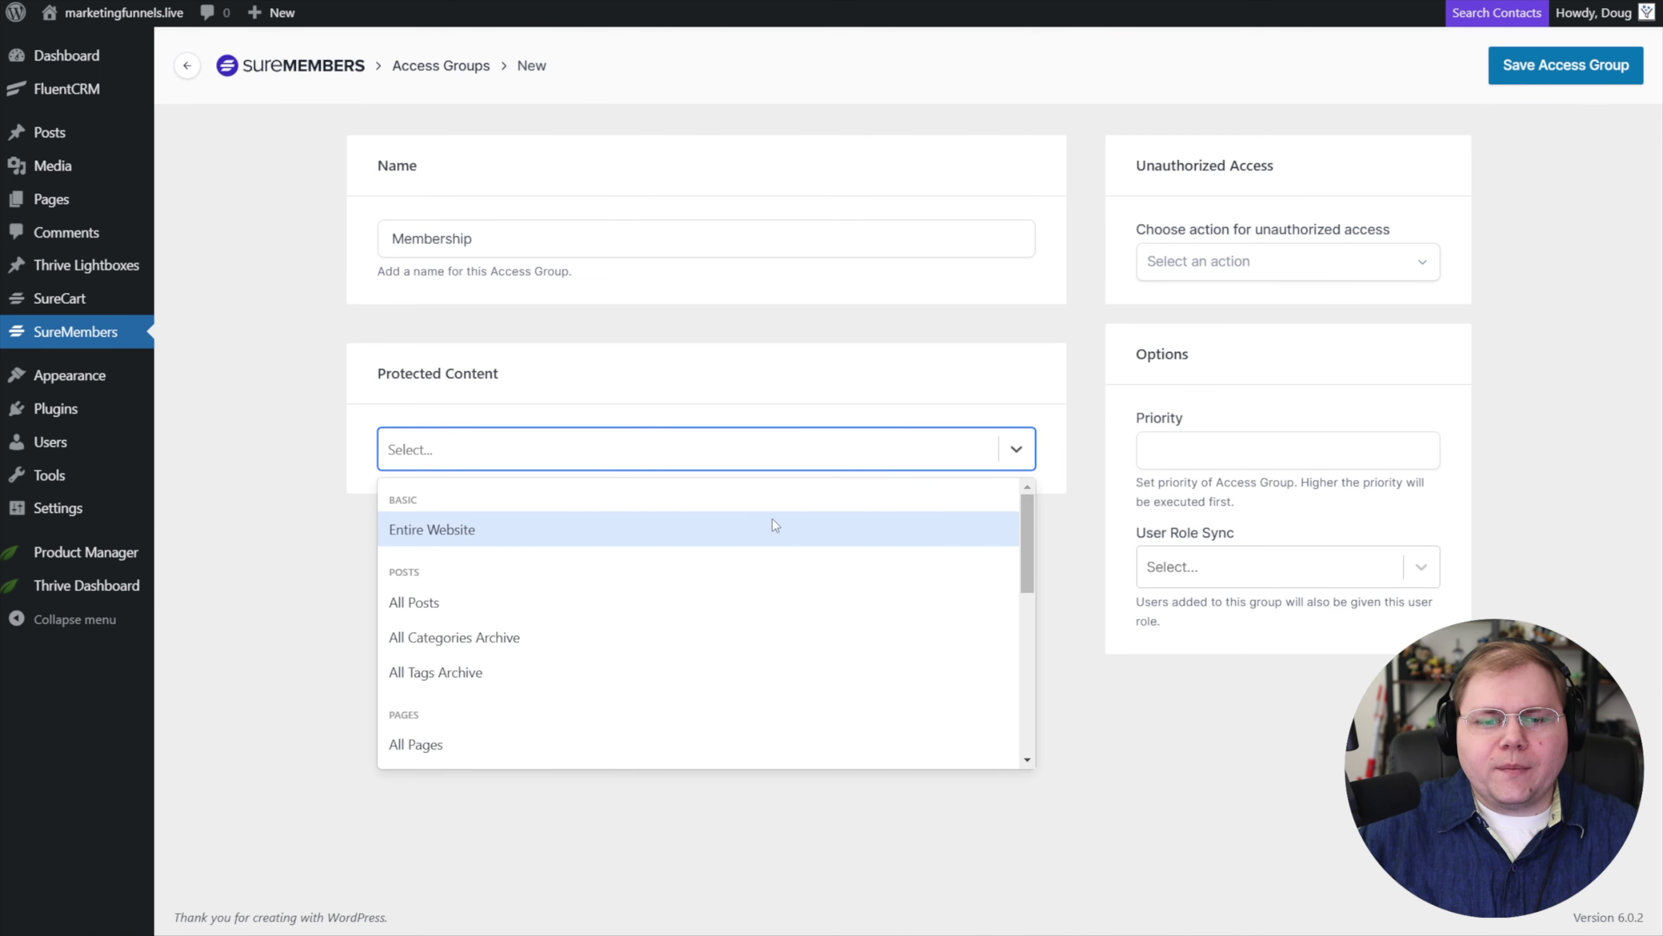
scroll(496, 614, down, 1)
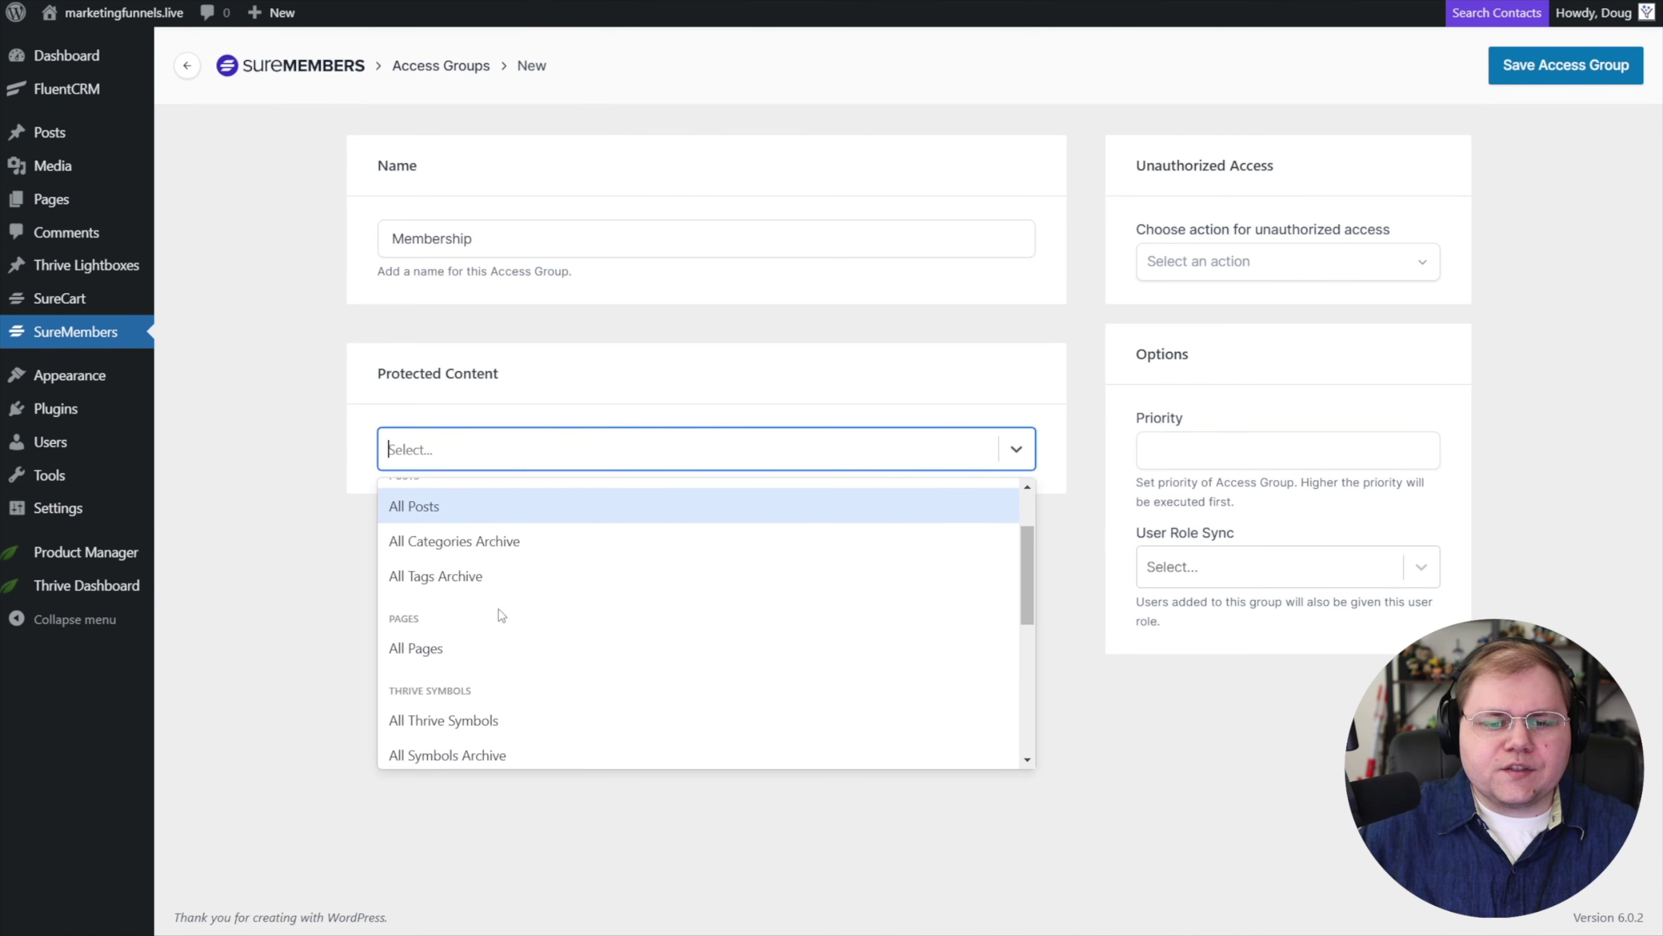
drag(1030, 557, 1027, 718)
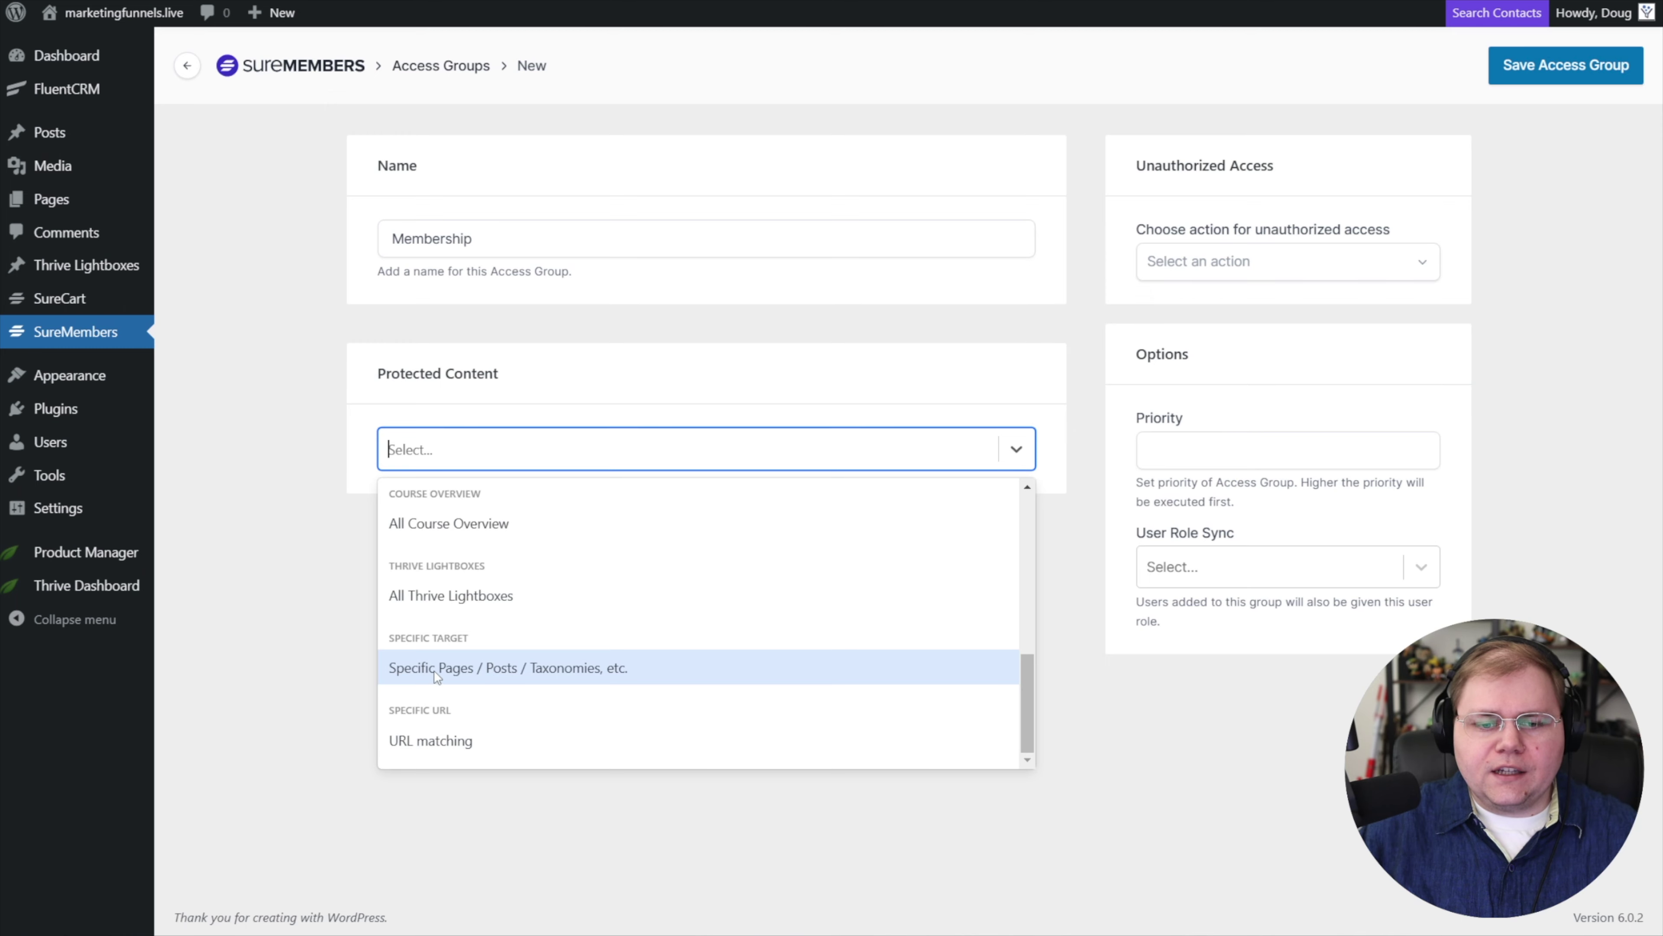
click(521, 669)
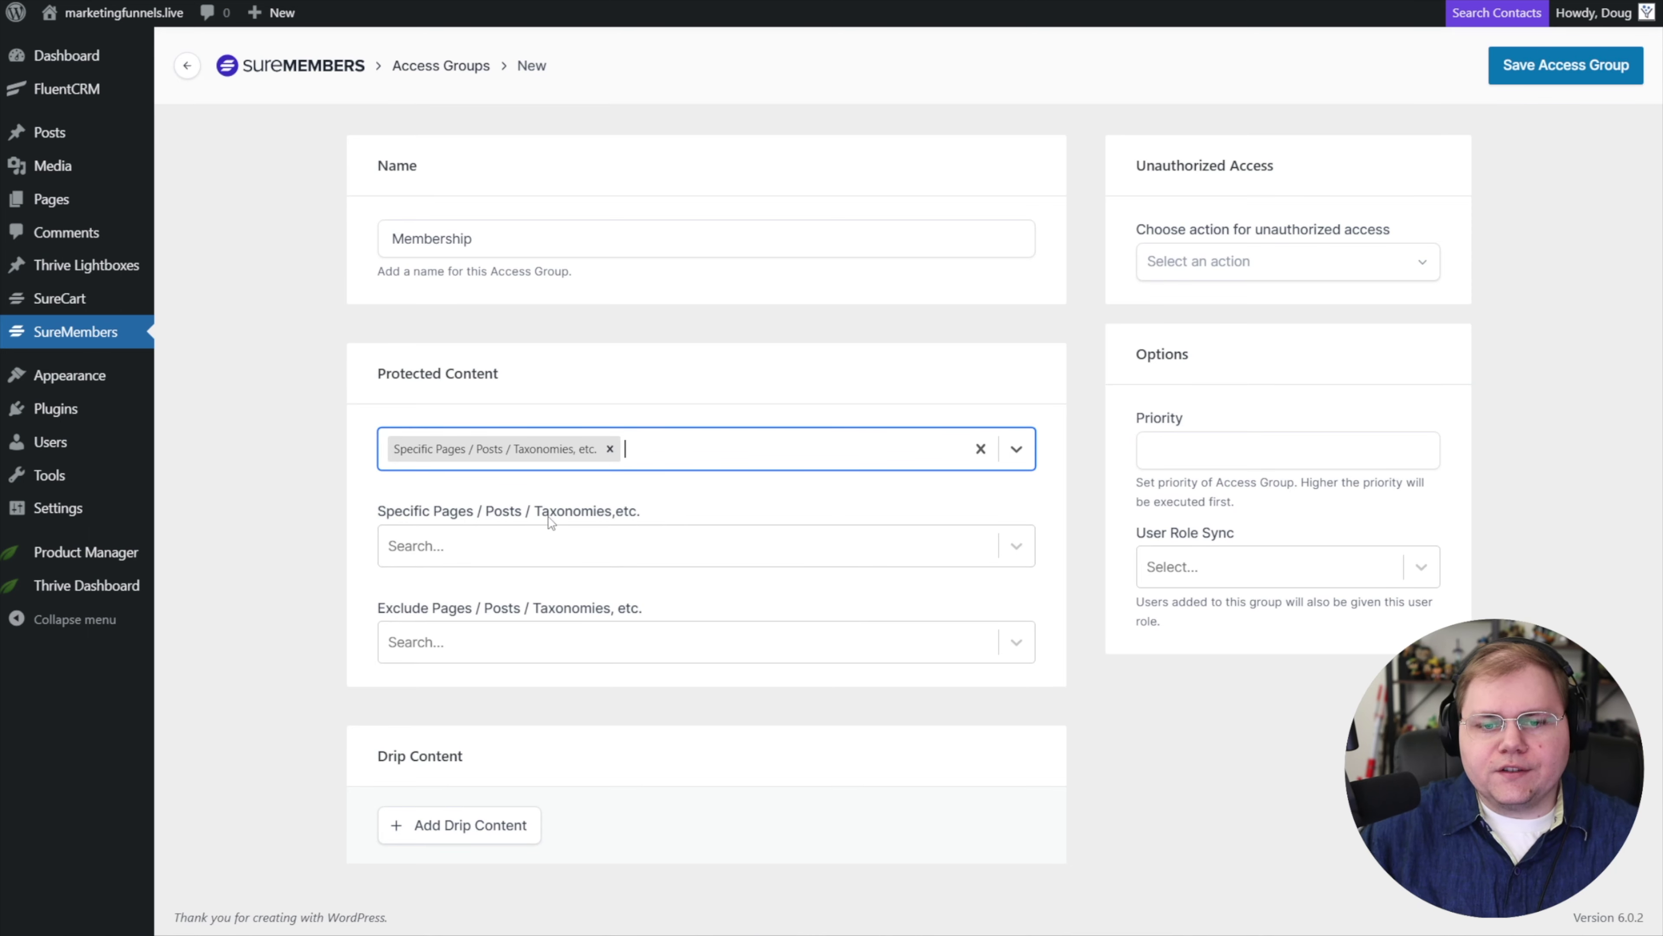
Add Page 1 and Page 2 to the specific protected pages, and clear both selections again
click(434, 552)
text(page 1)
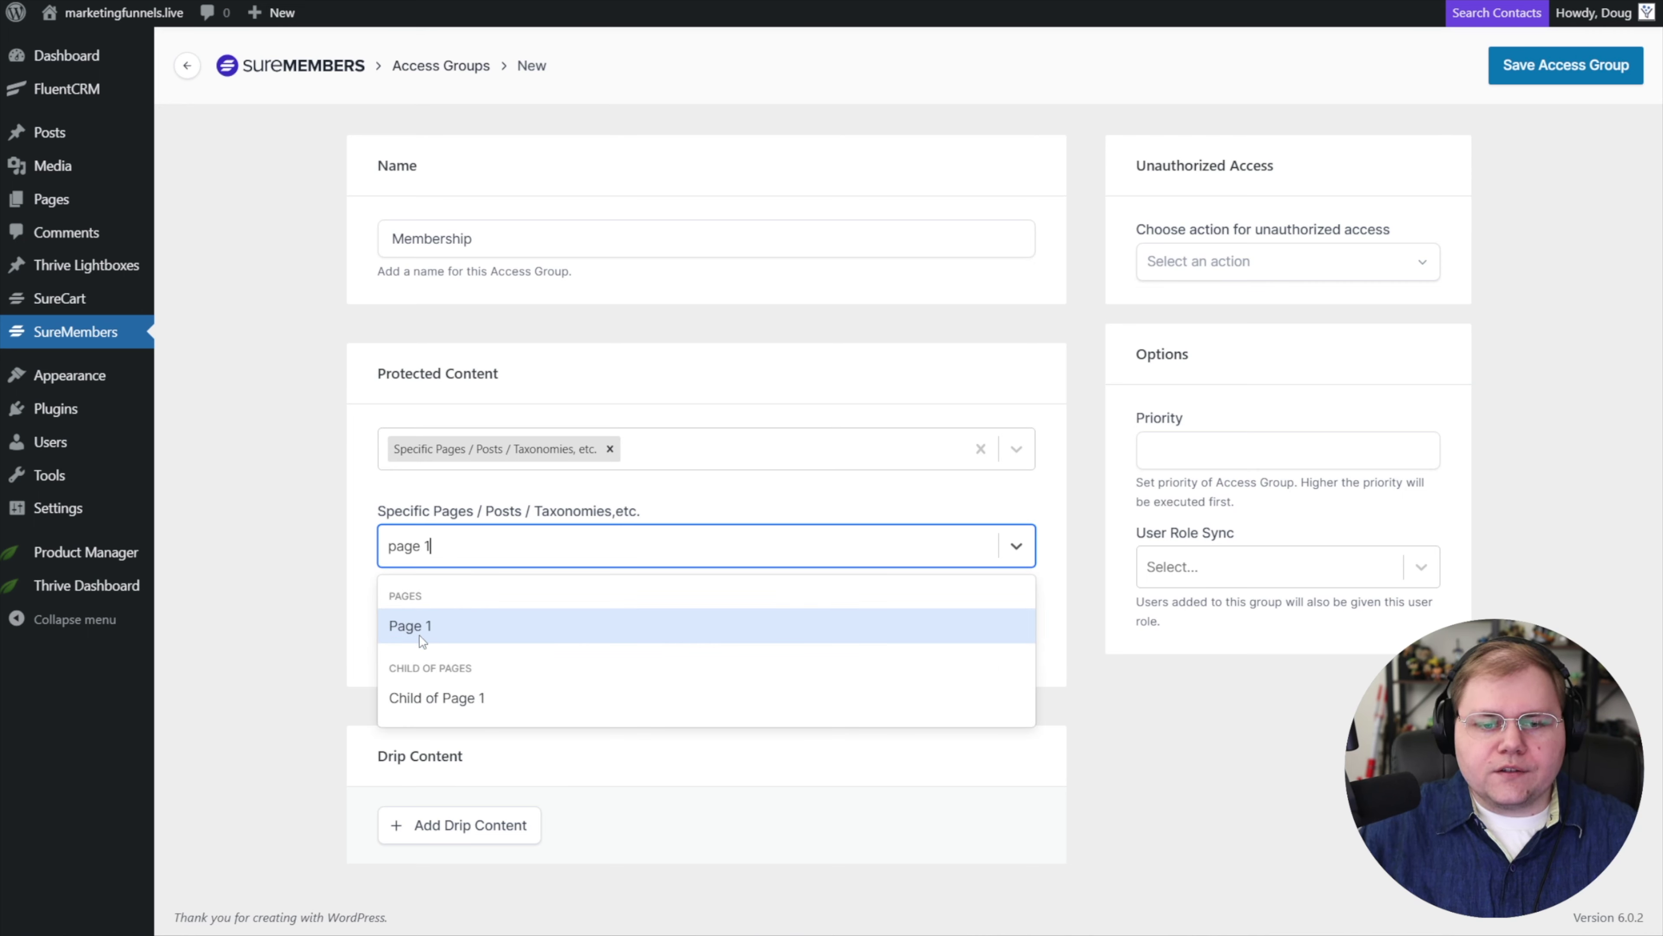
click(433, 625)
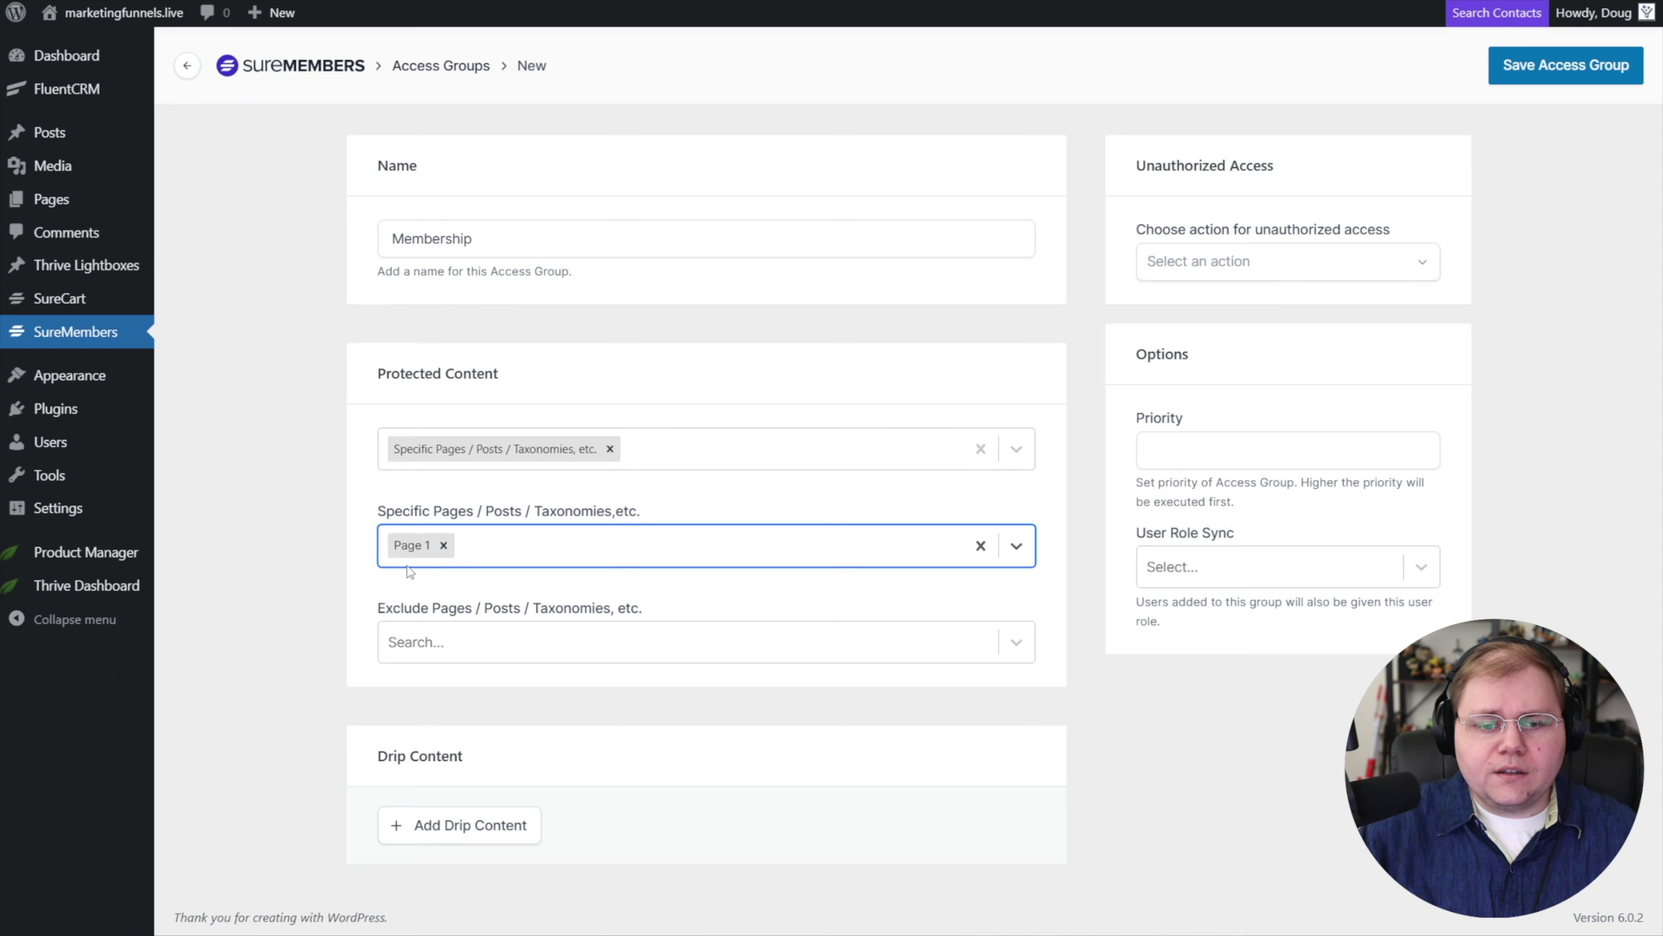
text(page 2)
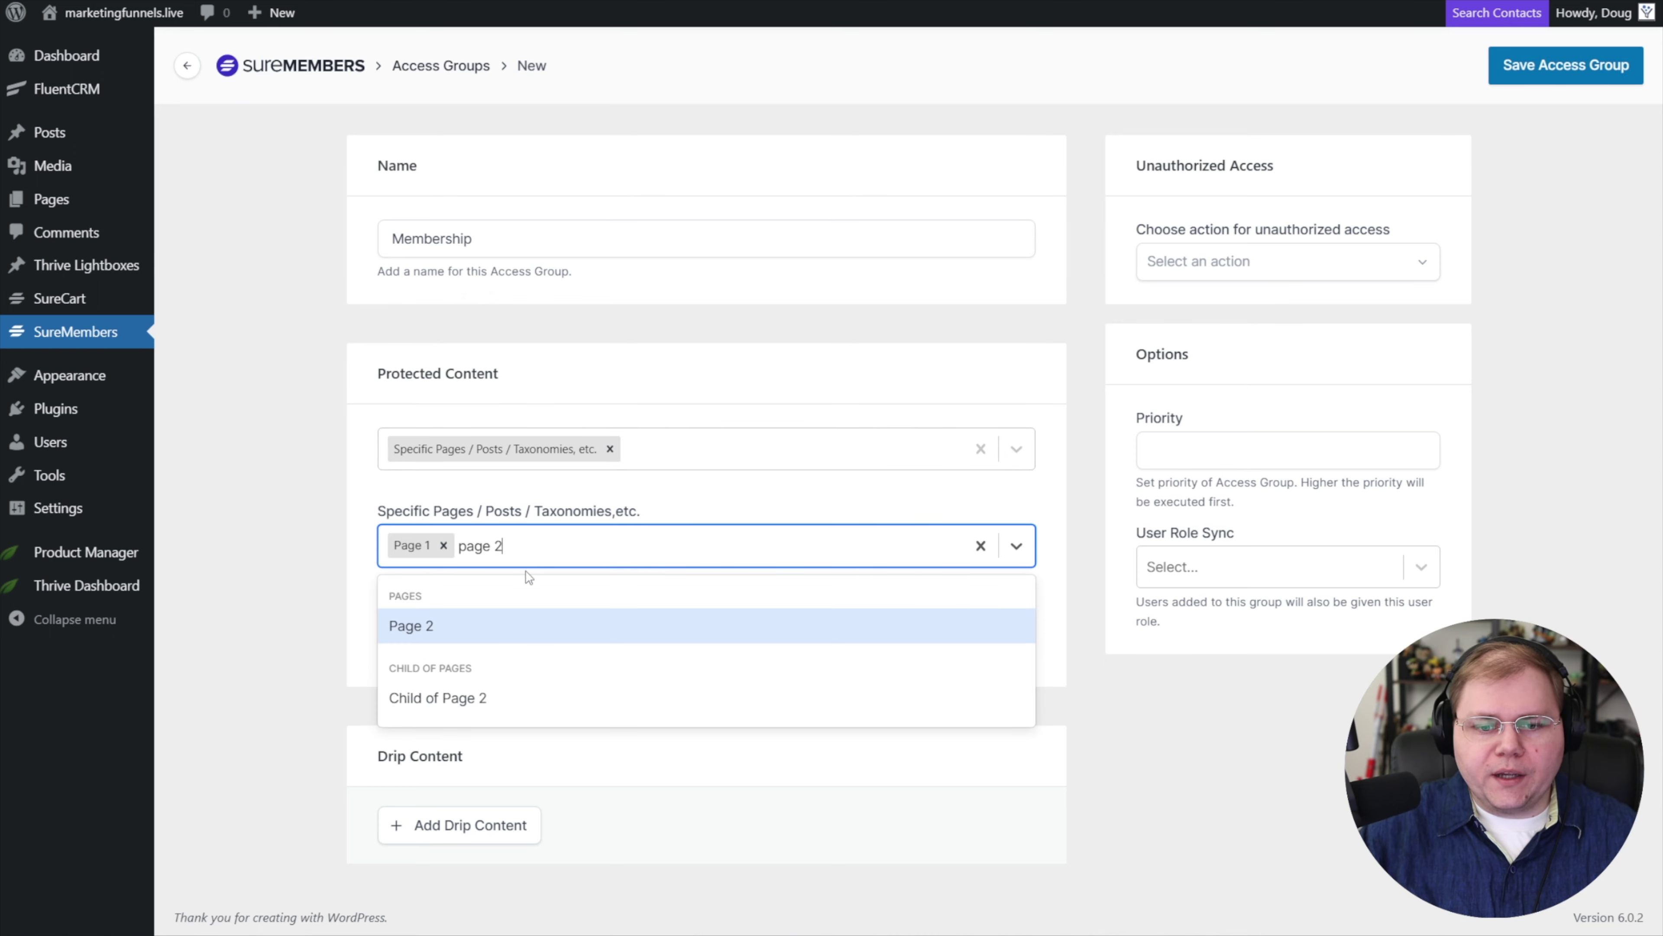
click(415, 629)
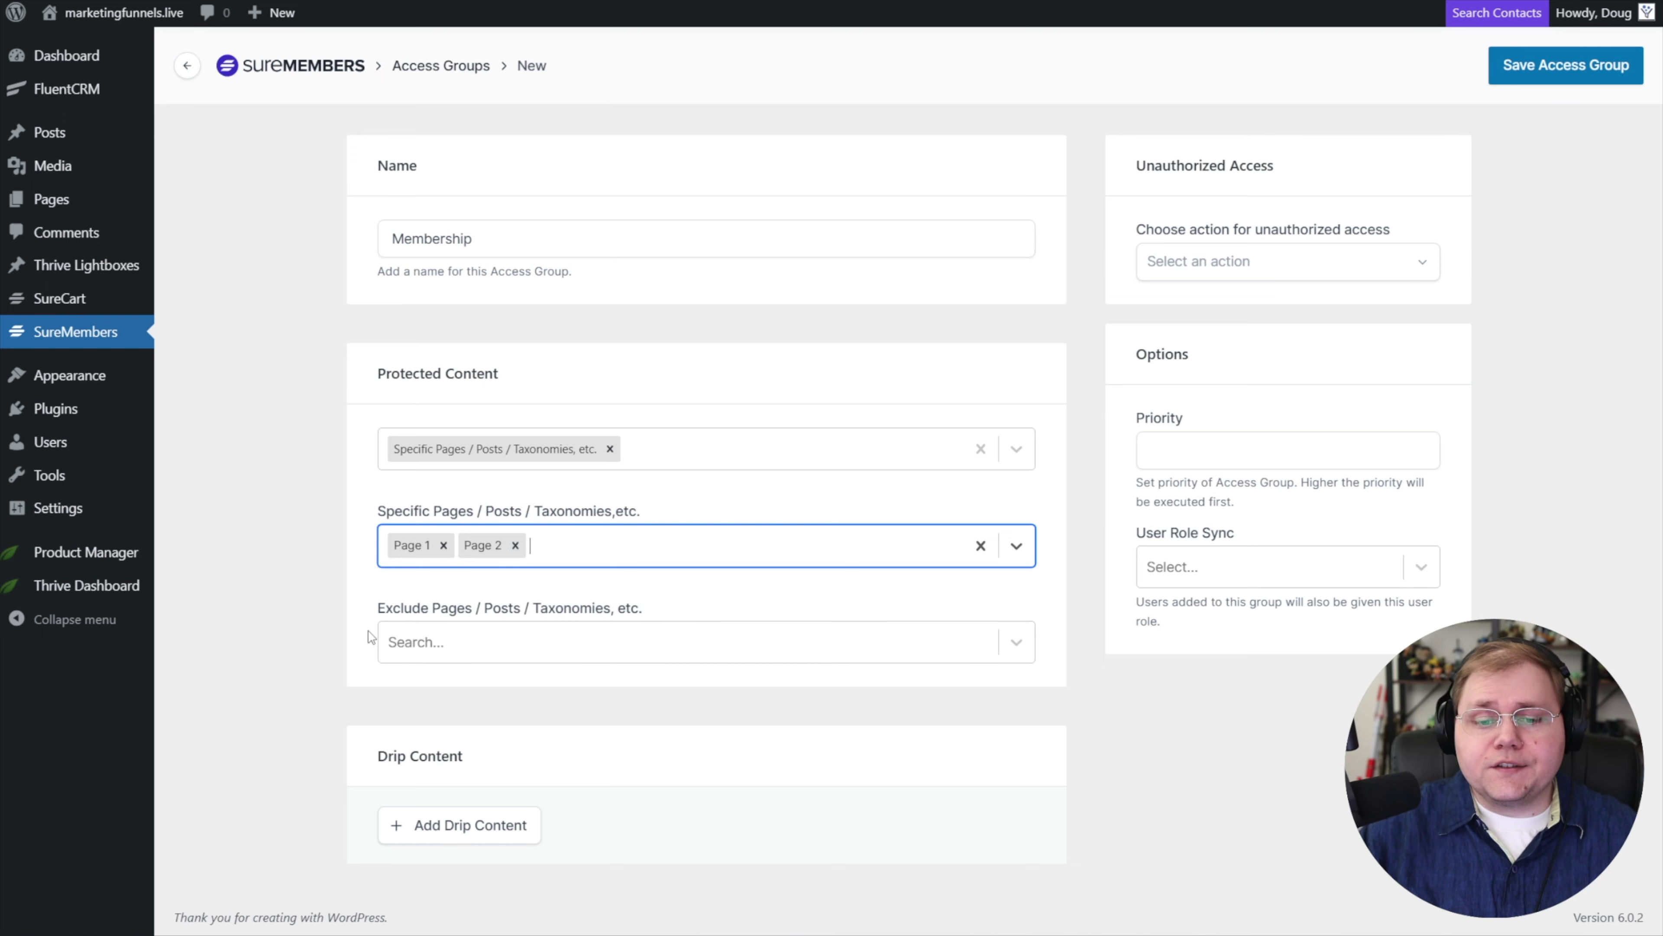
click(446, 544)
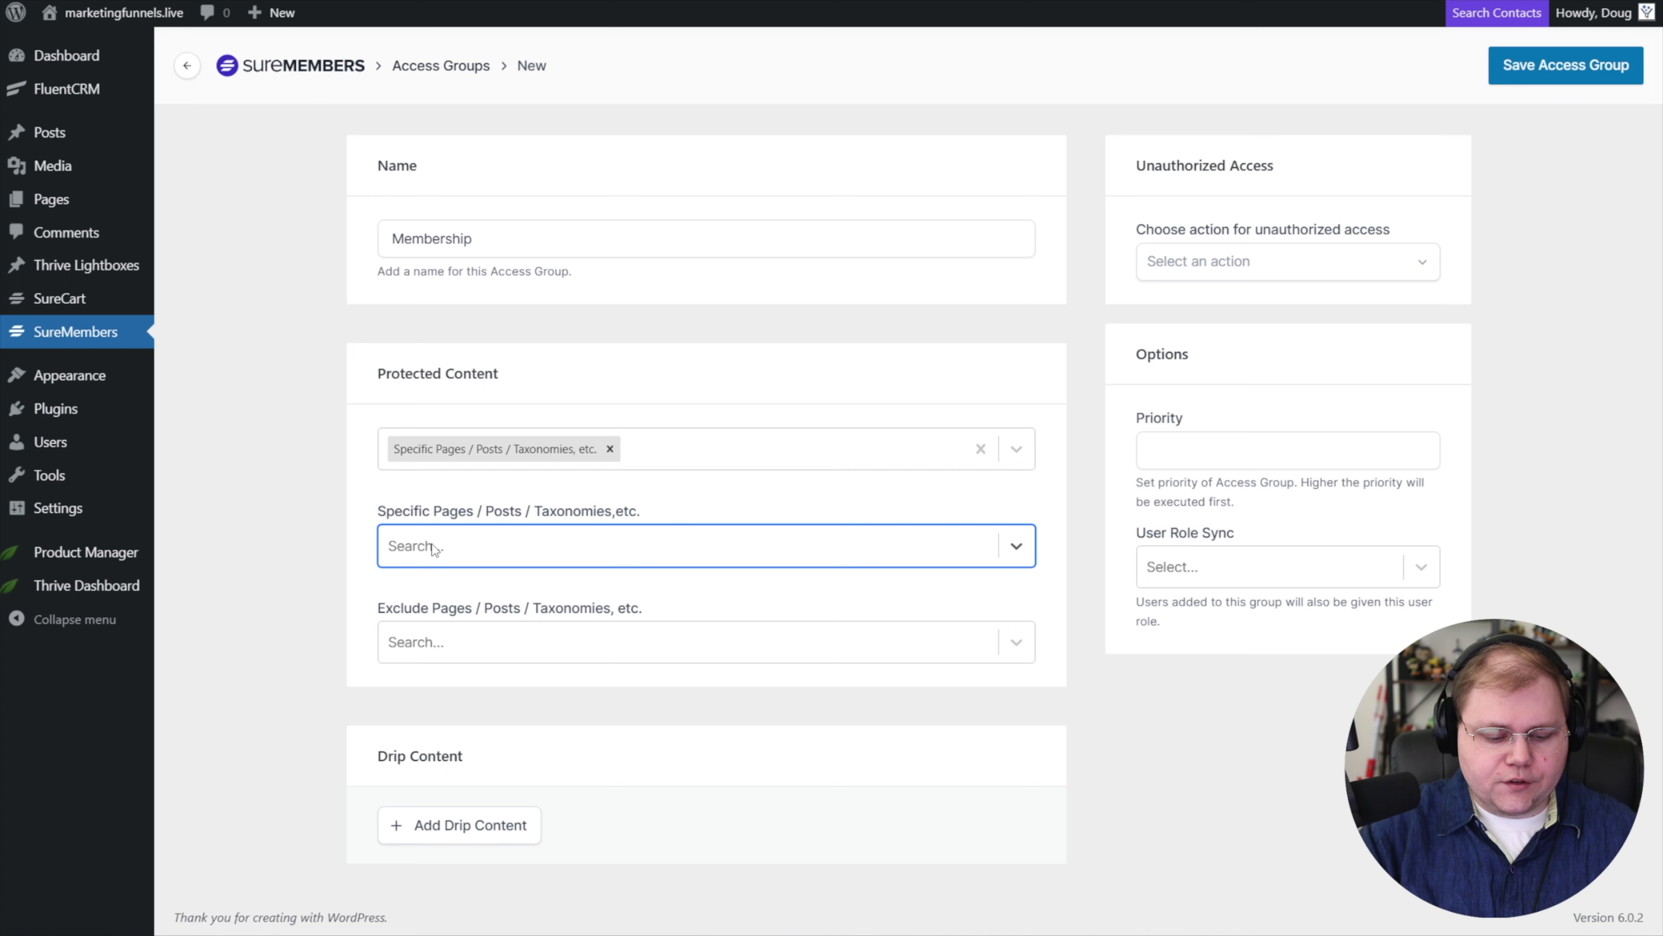
Search the specific pages for "member" and protect "Child of Member Pages"
text(membership)
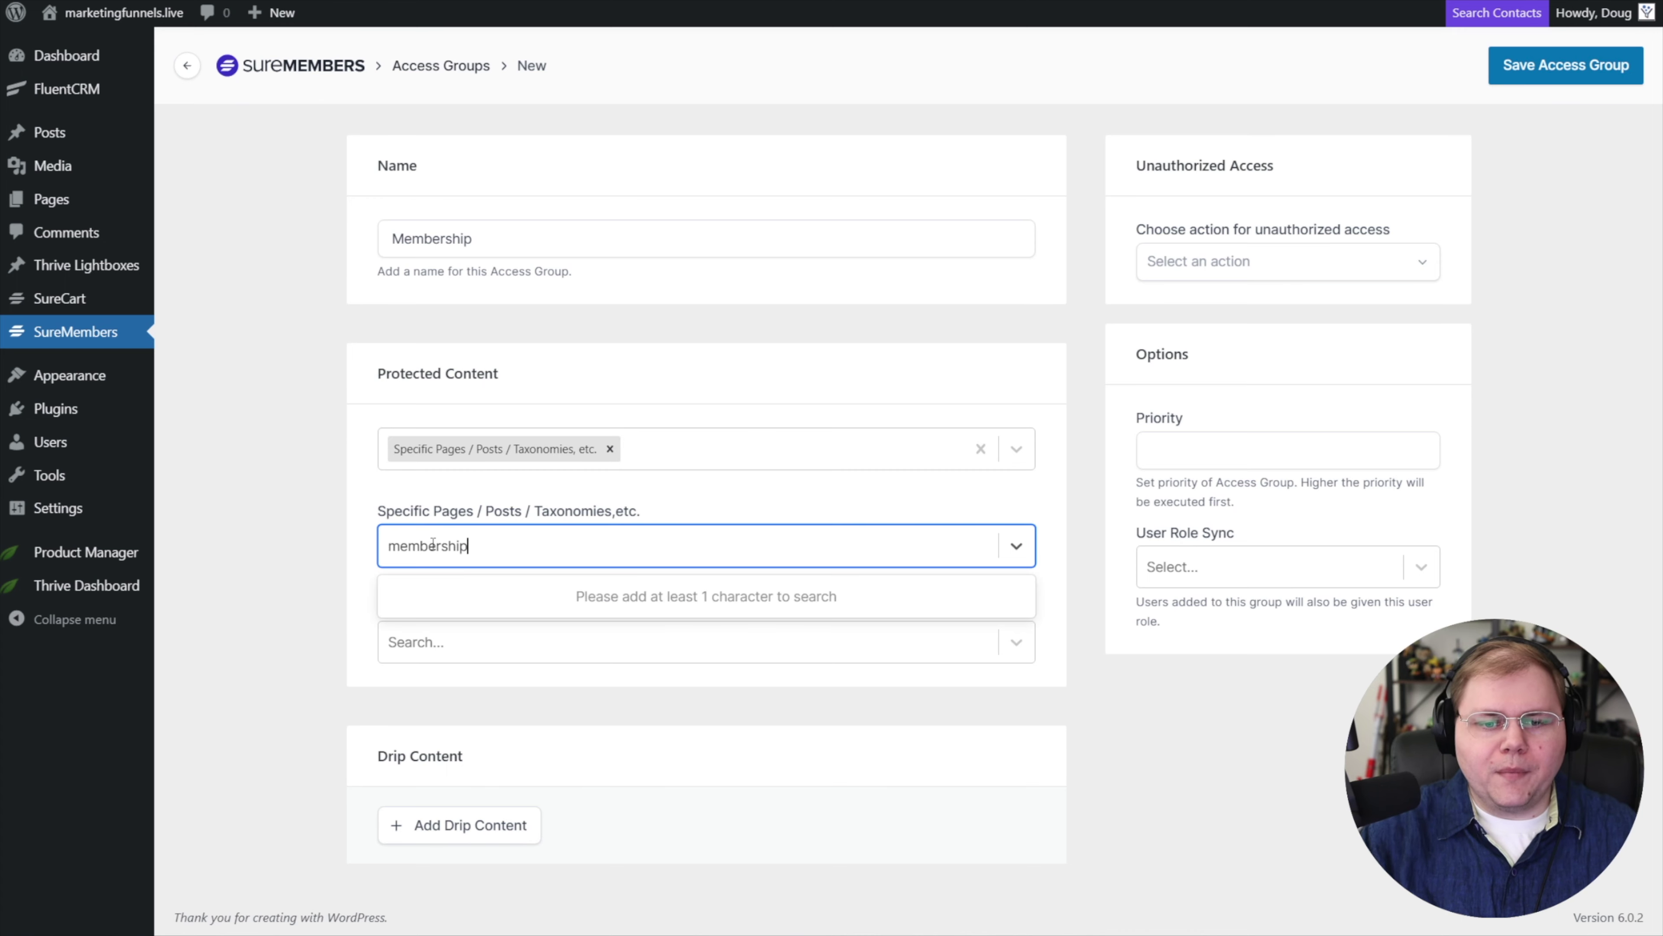
key(BackSpace)
key(BackSpace)
key(BackSpace)
key(BackSpace)
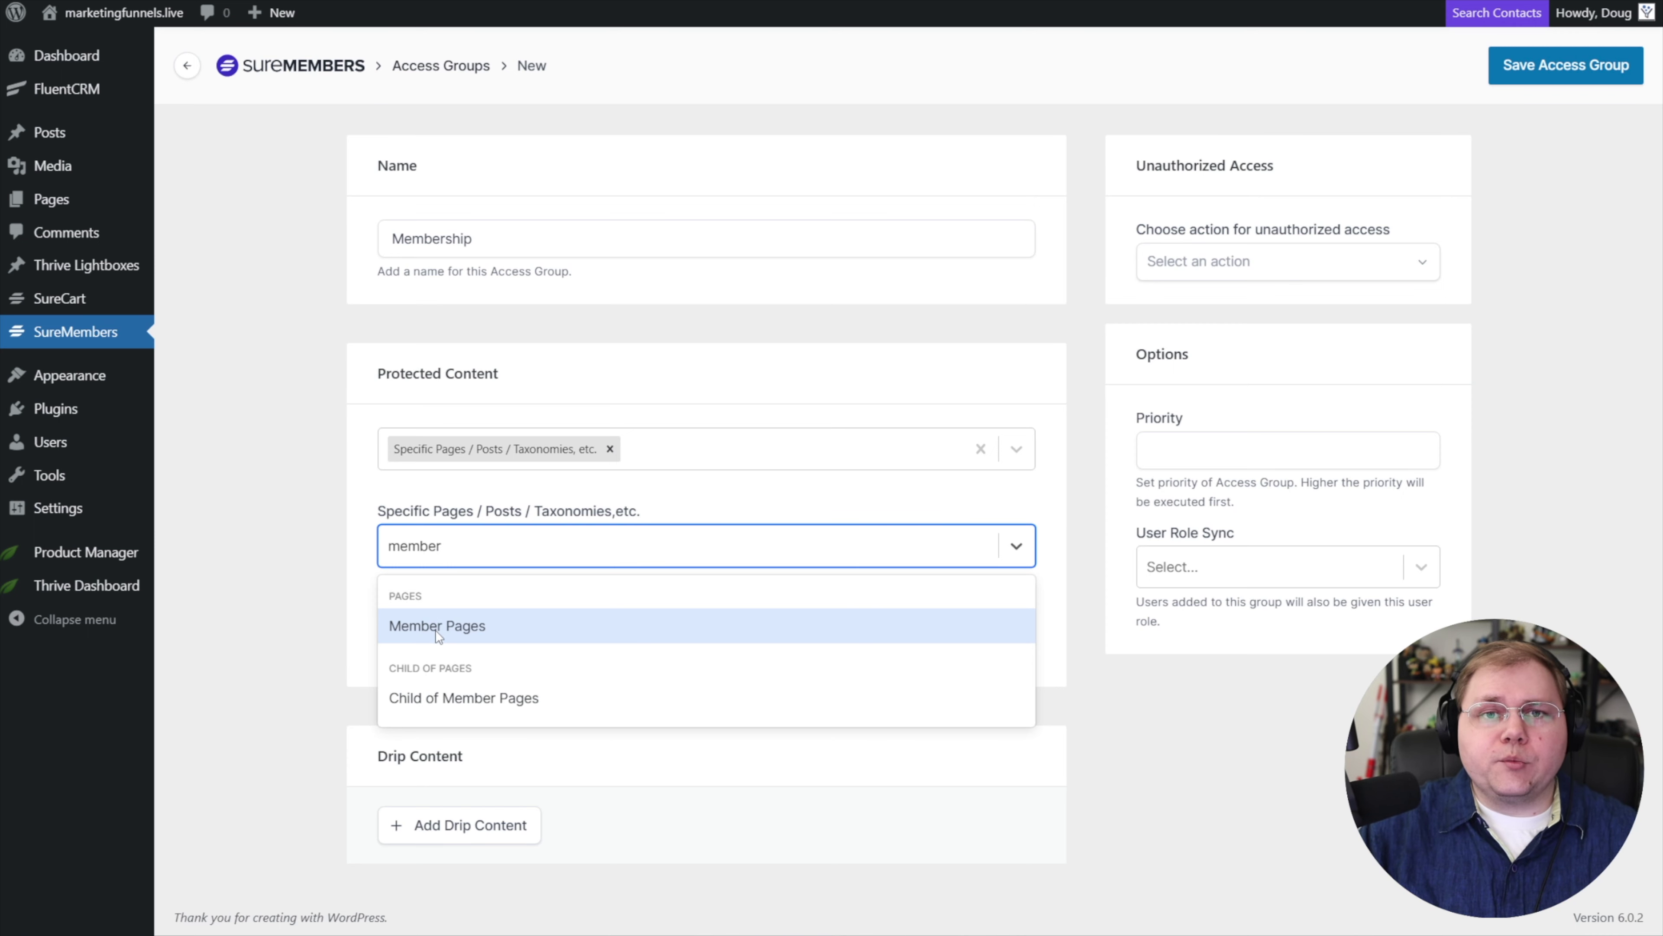
click(458, 702)
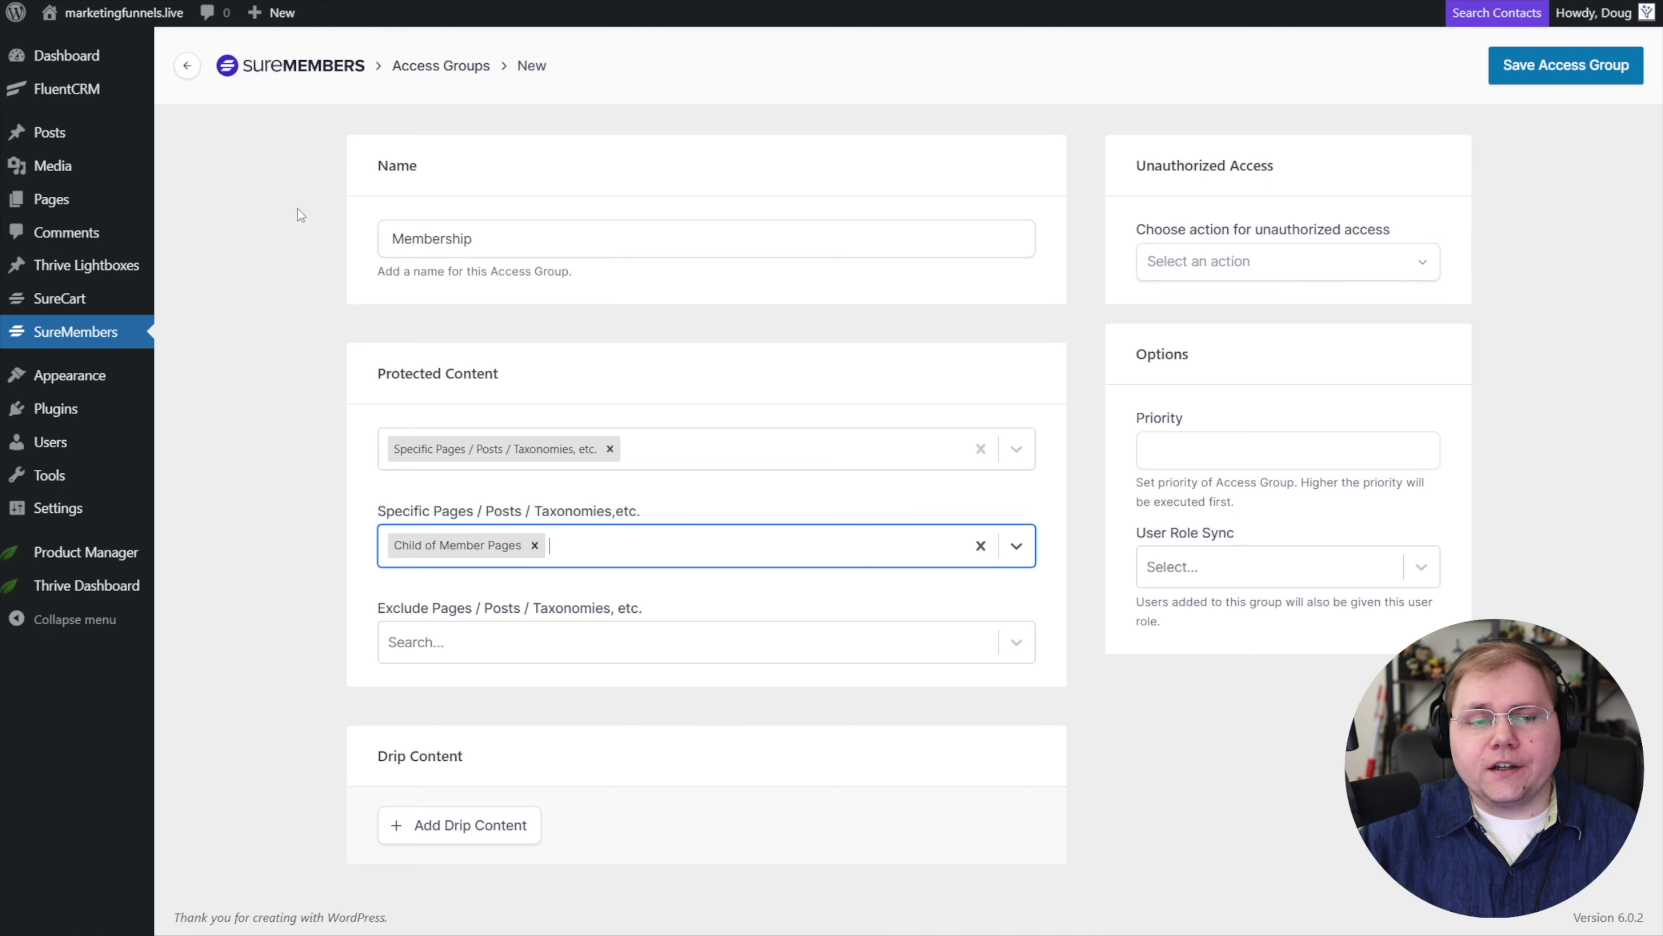
click(204, 203)
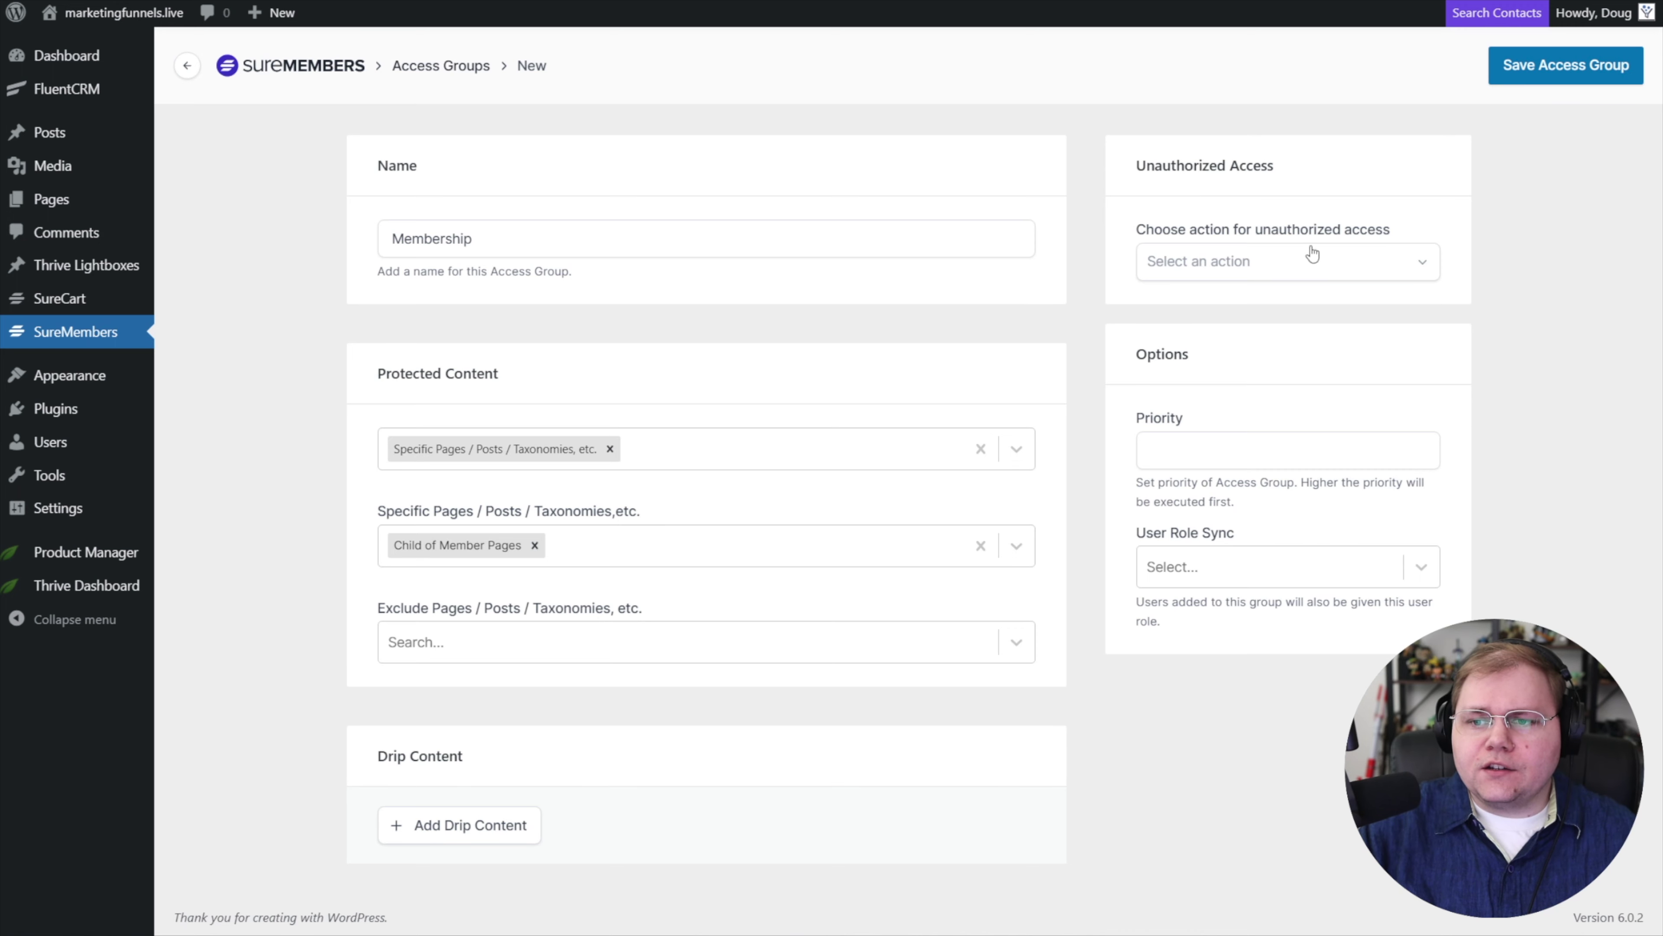
Set the unauthorized access action to Message with the text "You do not have access to this content."
drag(1143, 234, 1393, 230)
click(1352, 265)
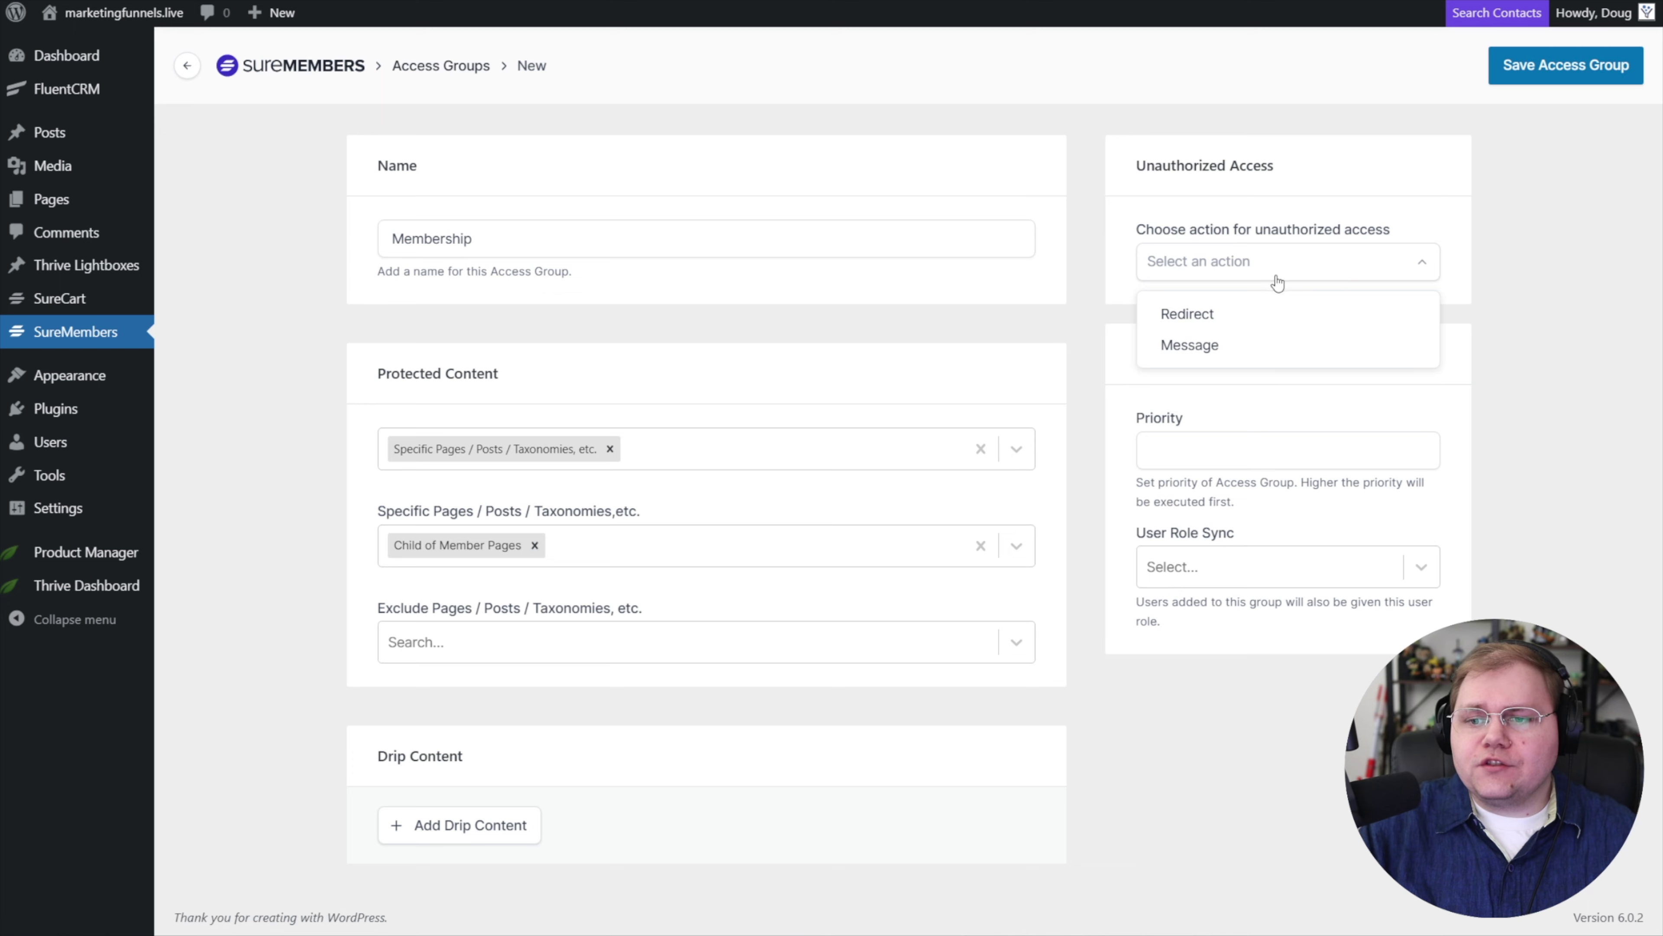
click(1198, 348)
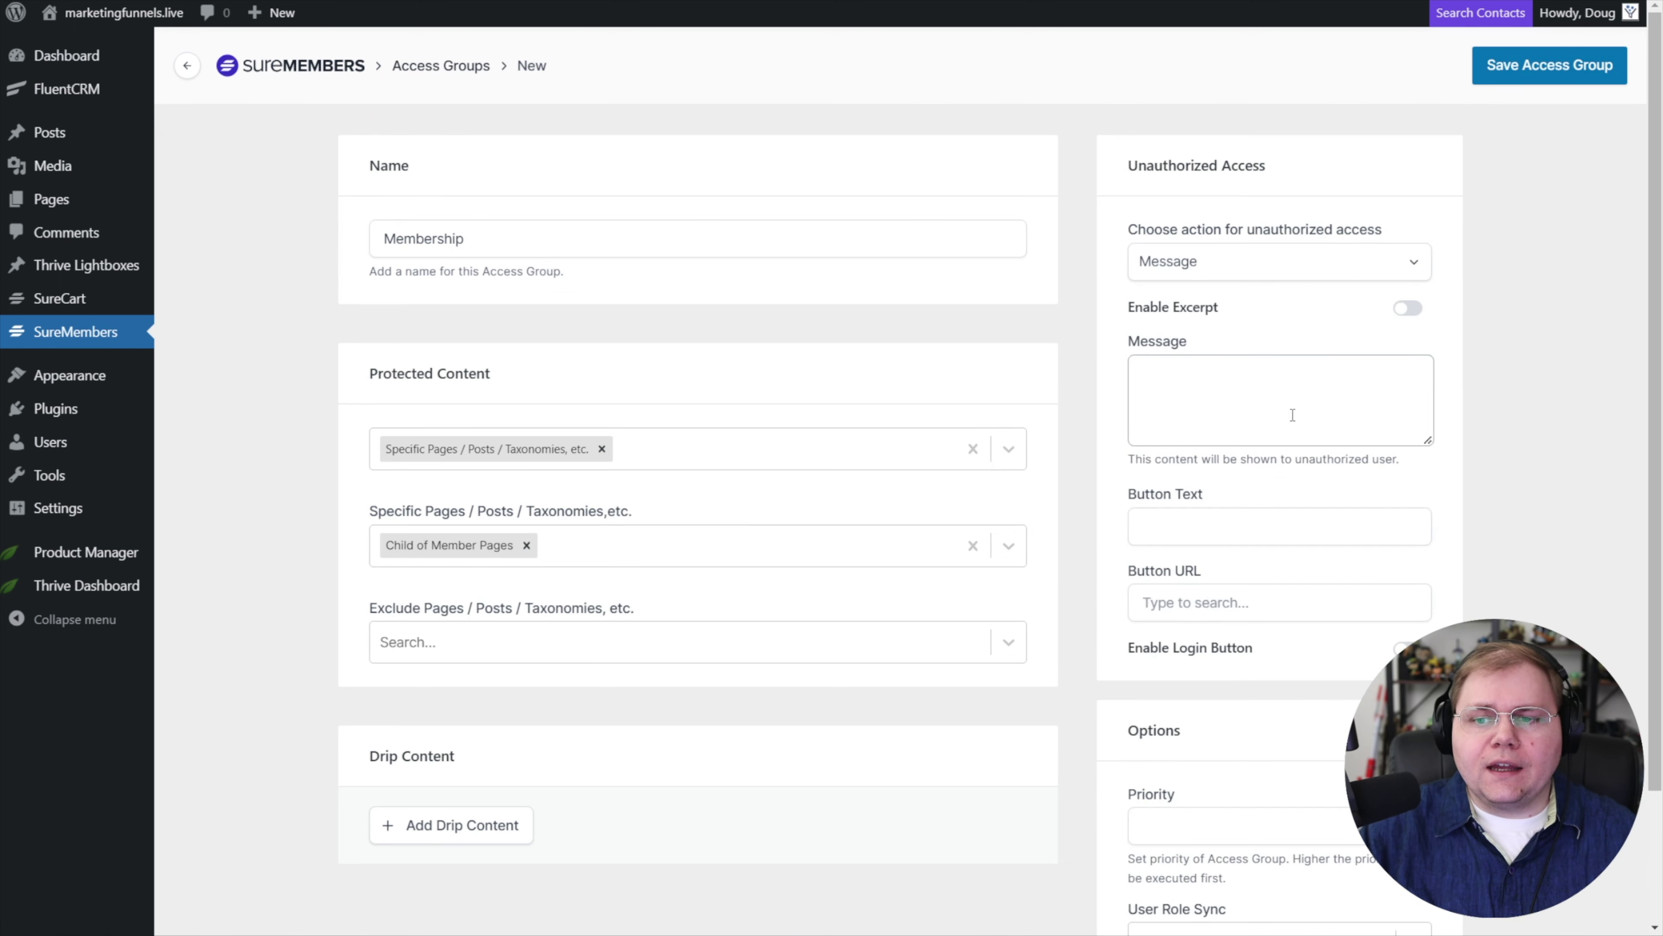
click(1232, 378)
text(You do not have access)
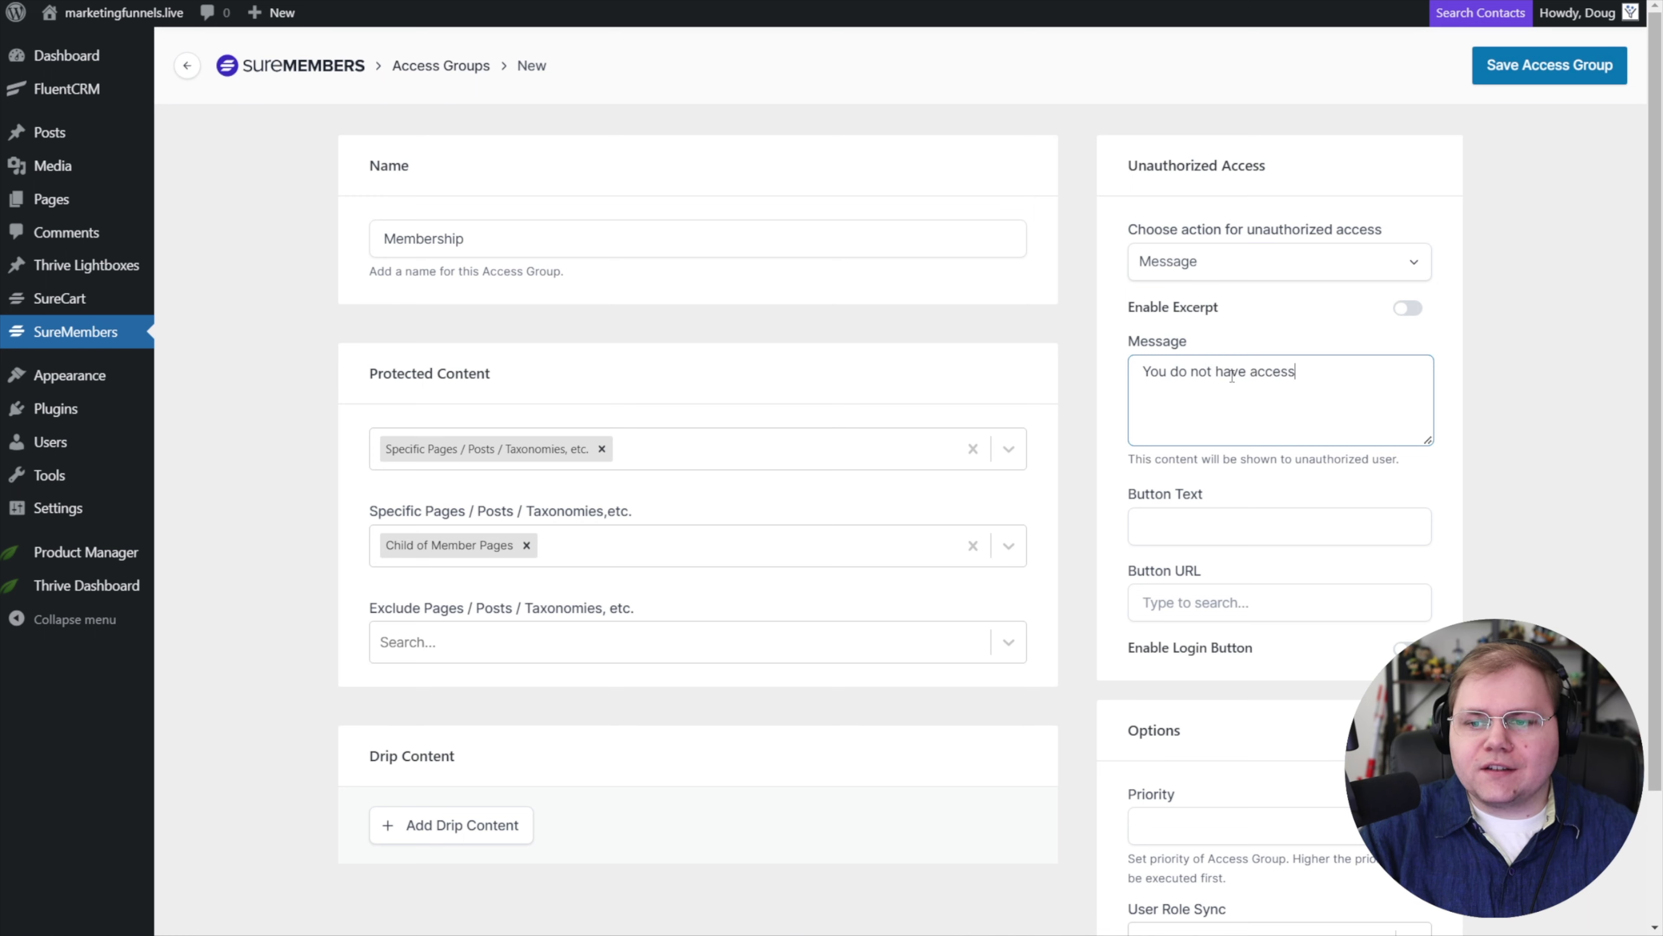
text( to this content.)
click(1230, 531)
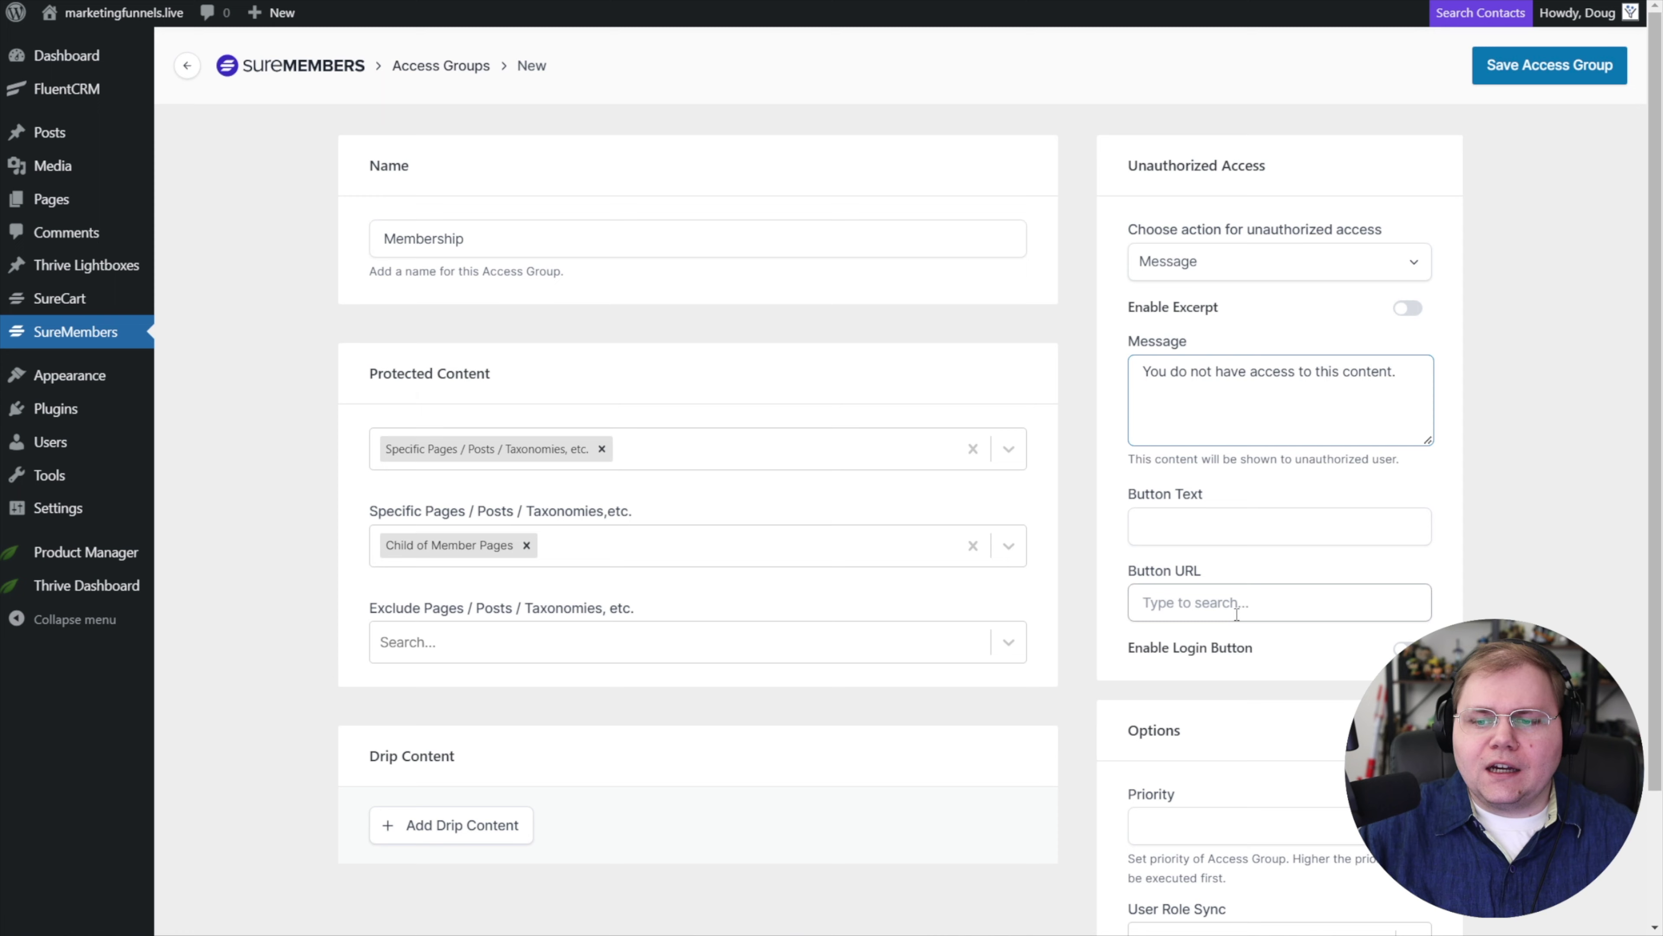
click(1221, 528)
text(P)
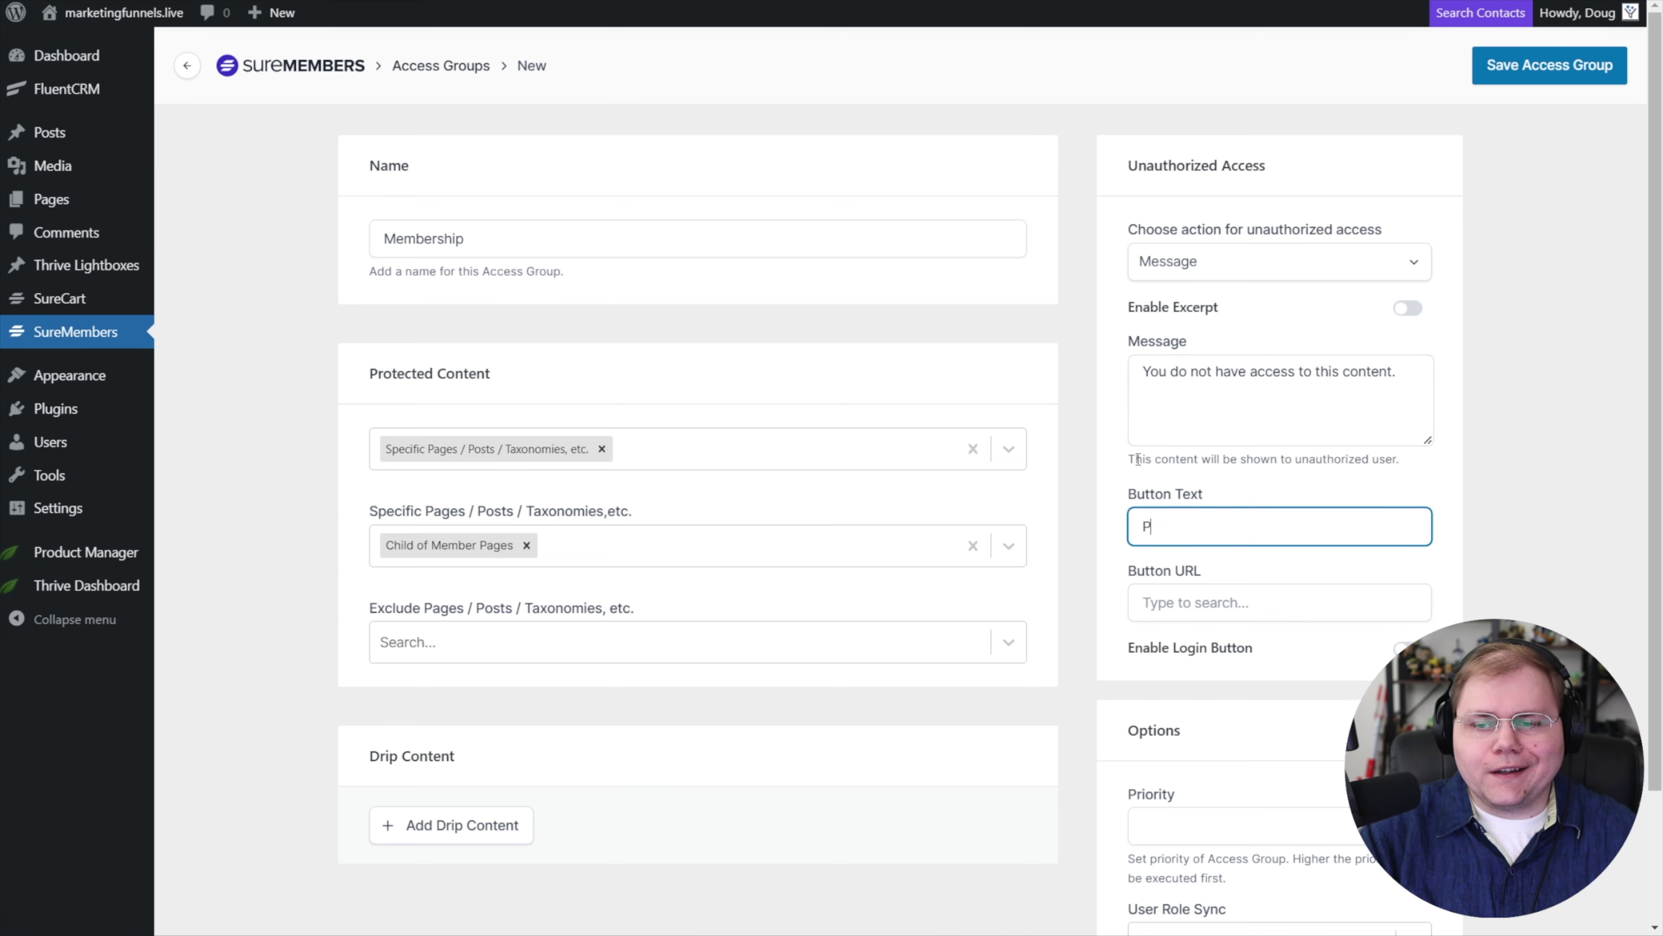
text(urchase access)
click(1181, 585)
text(home)
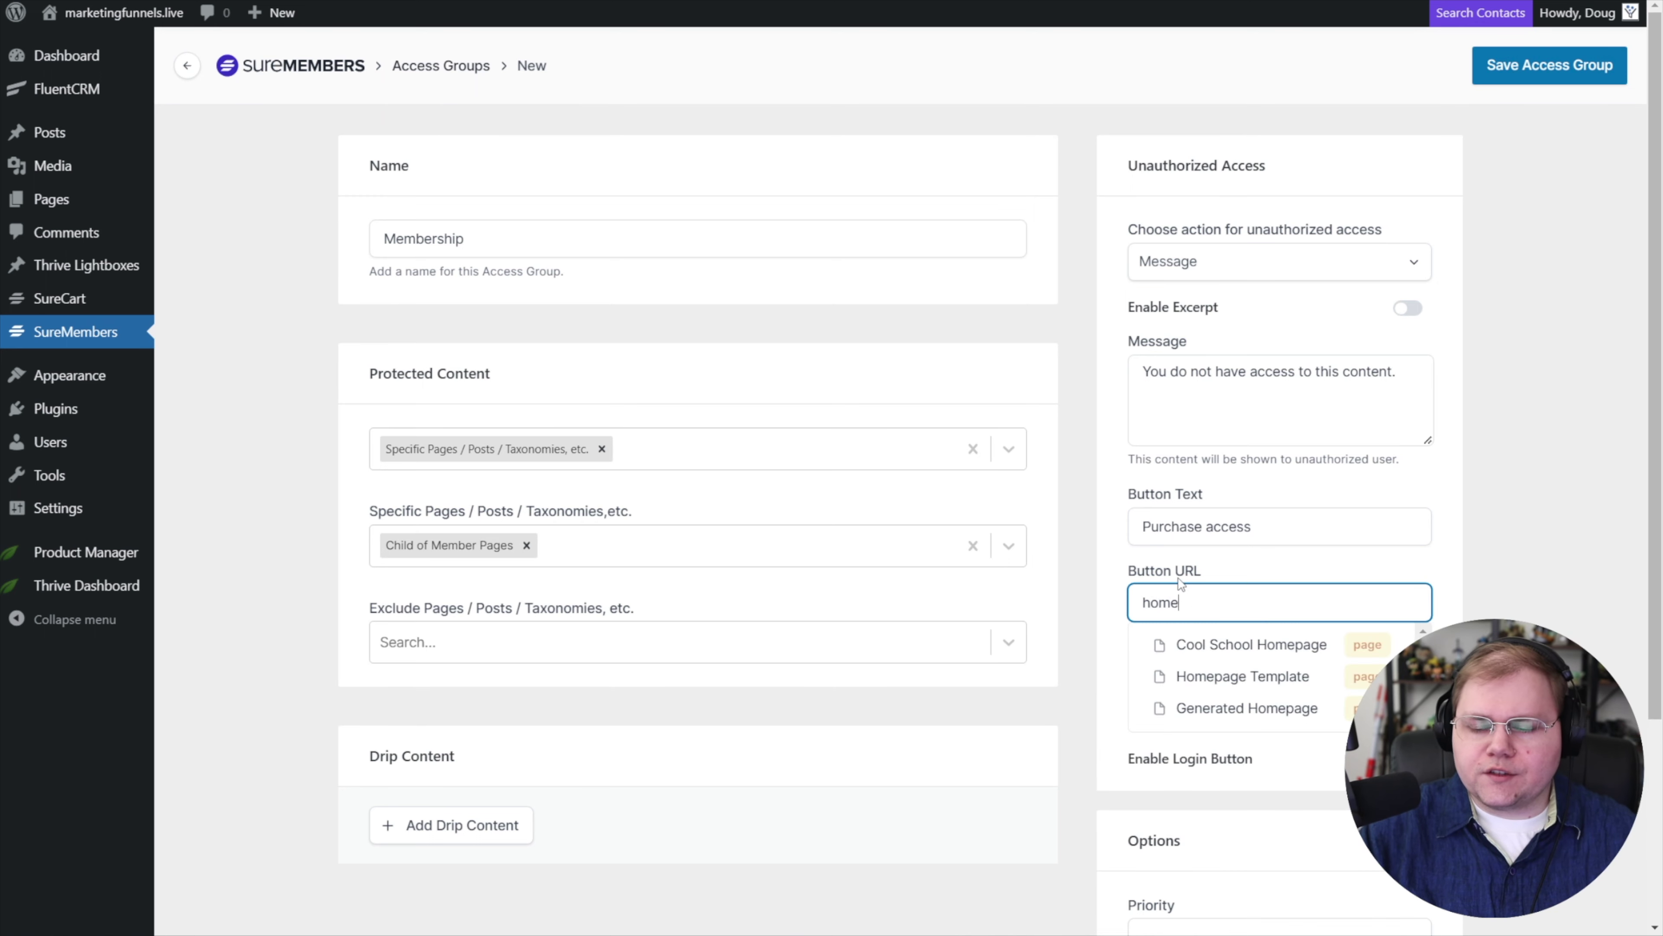
click(1256, 657)
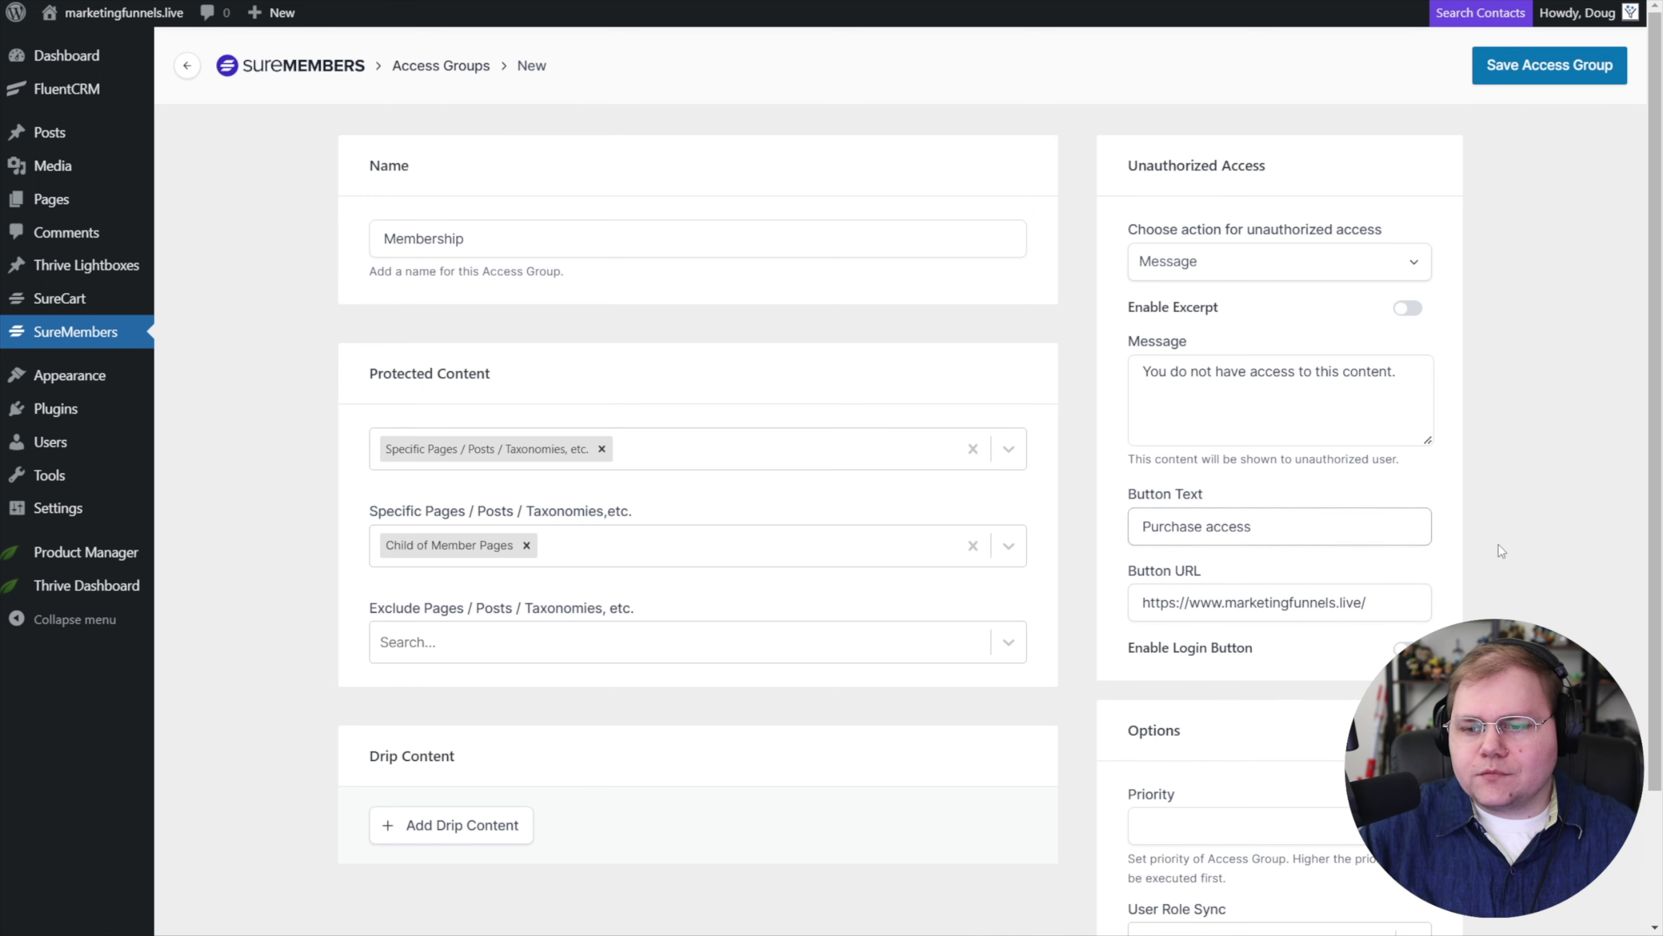
click(1402, 648)
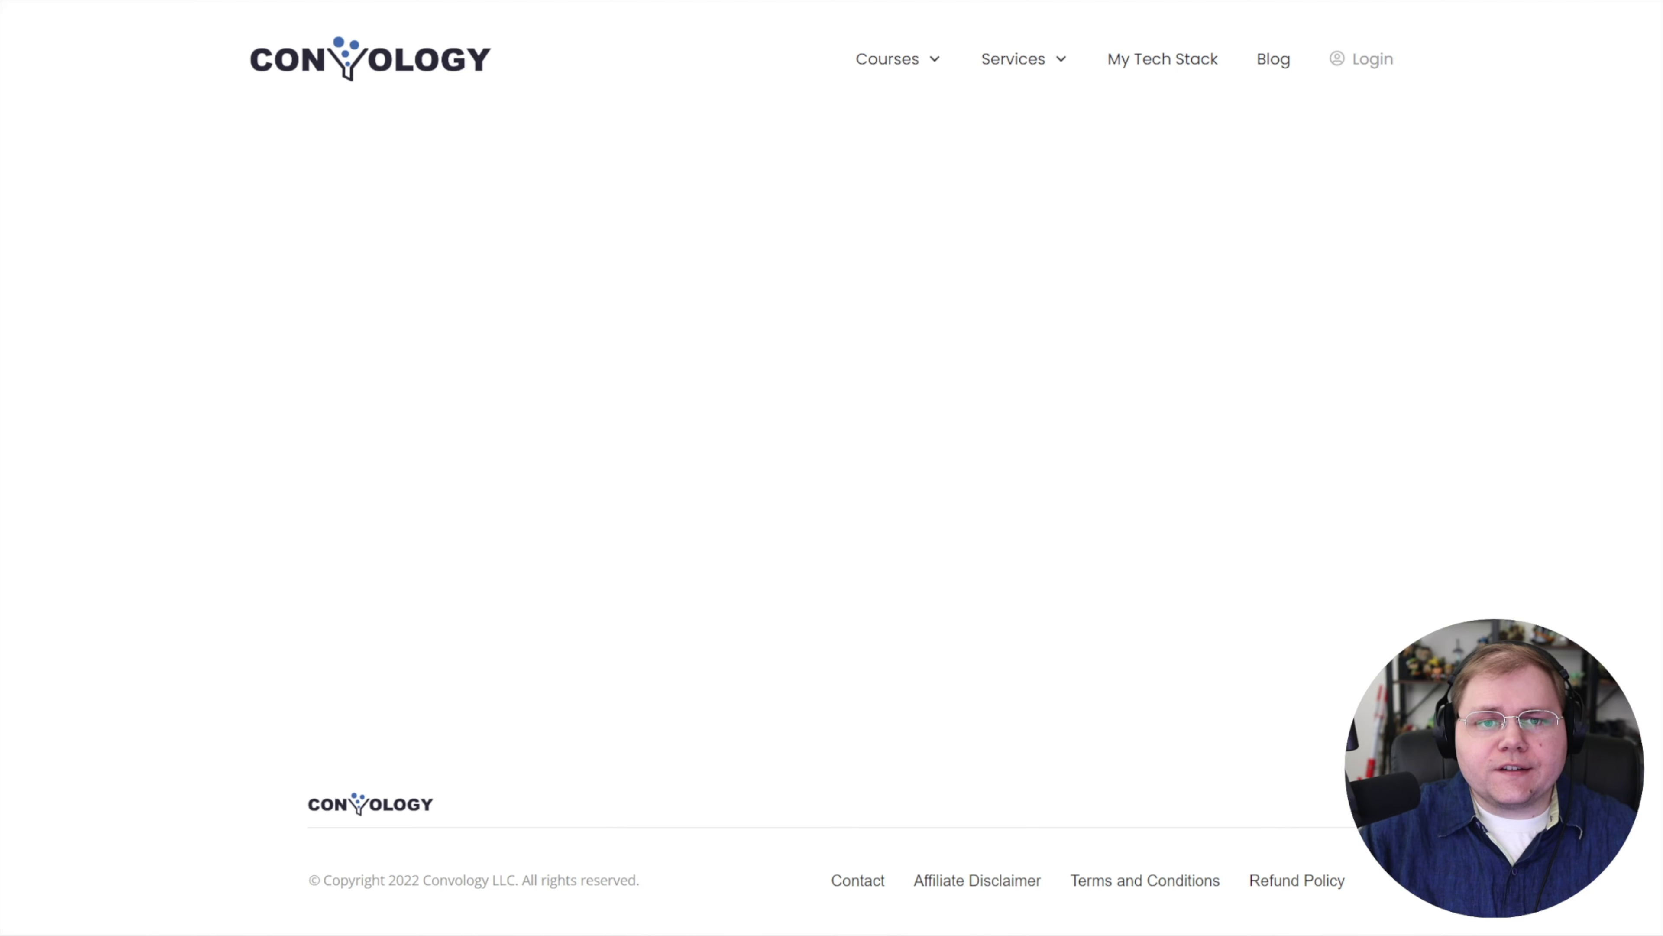
key(ctrl+l)
text(https://www.marketingfunnels.live/member-pages/page-1)
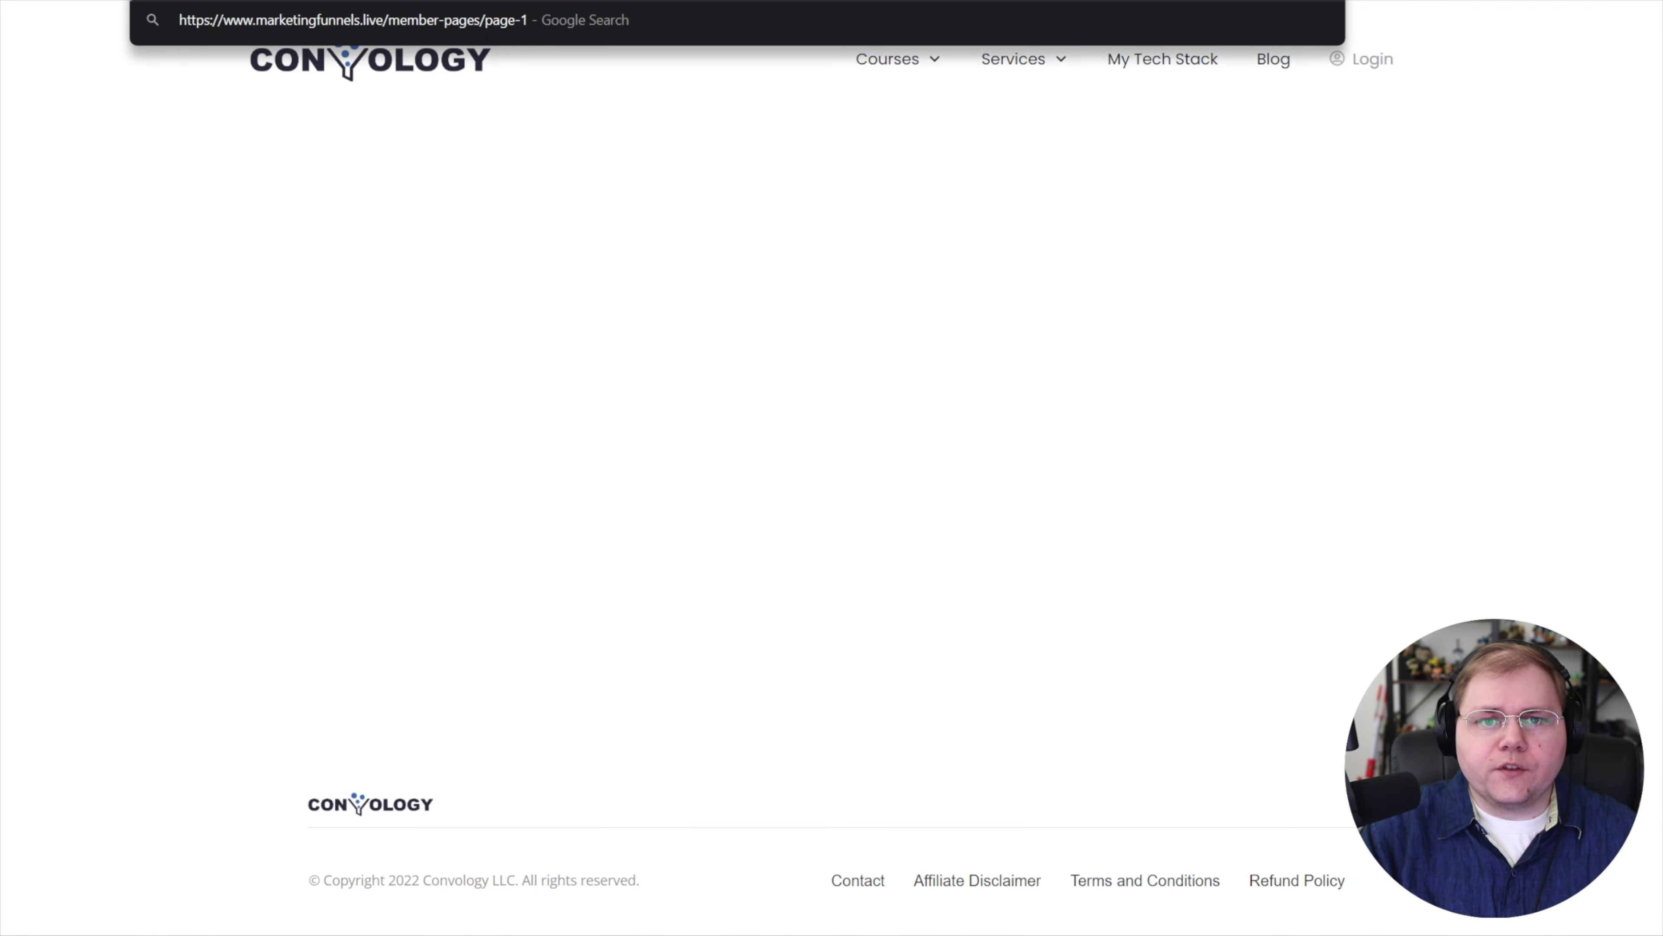
key(Return)
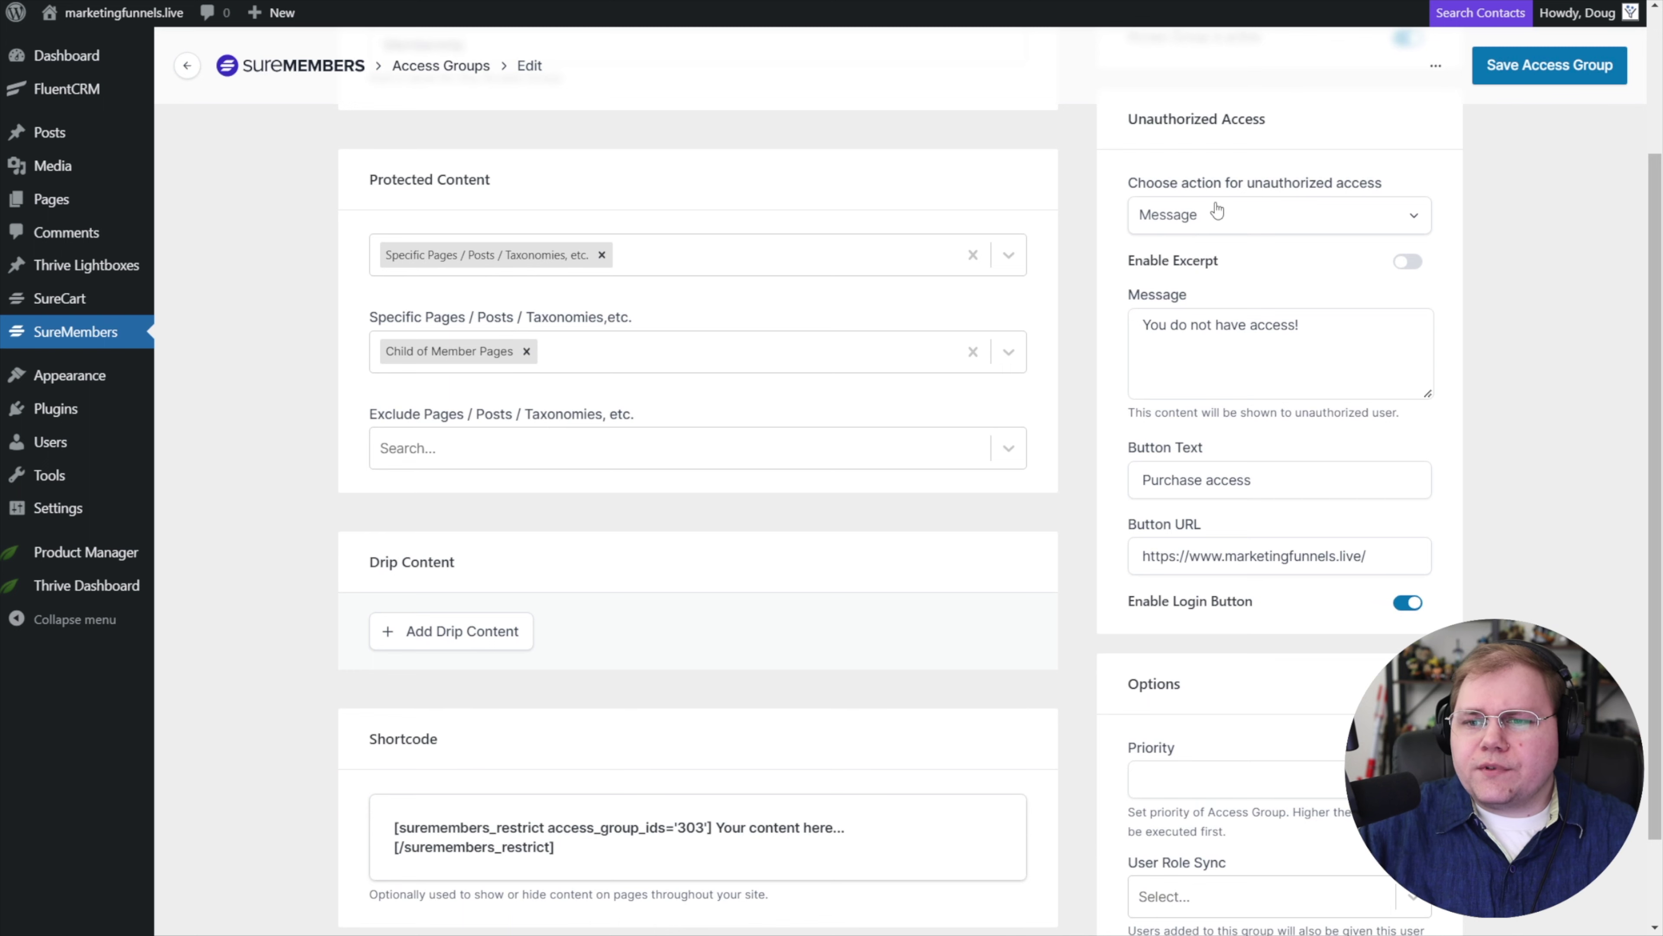
click(1231, 216)
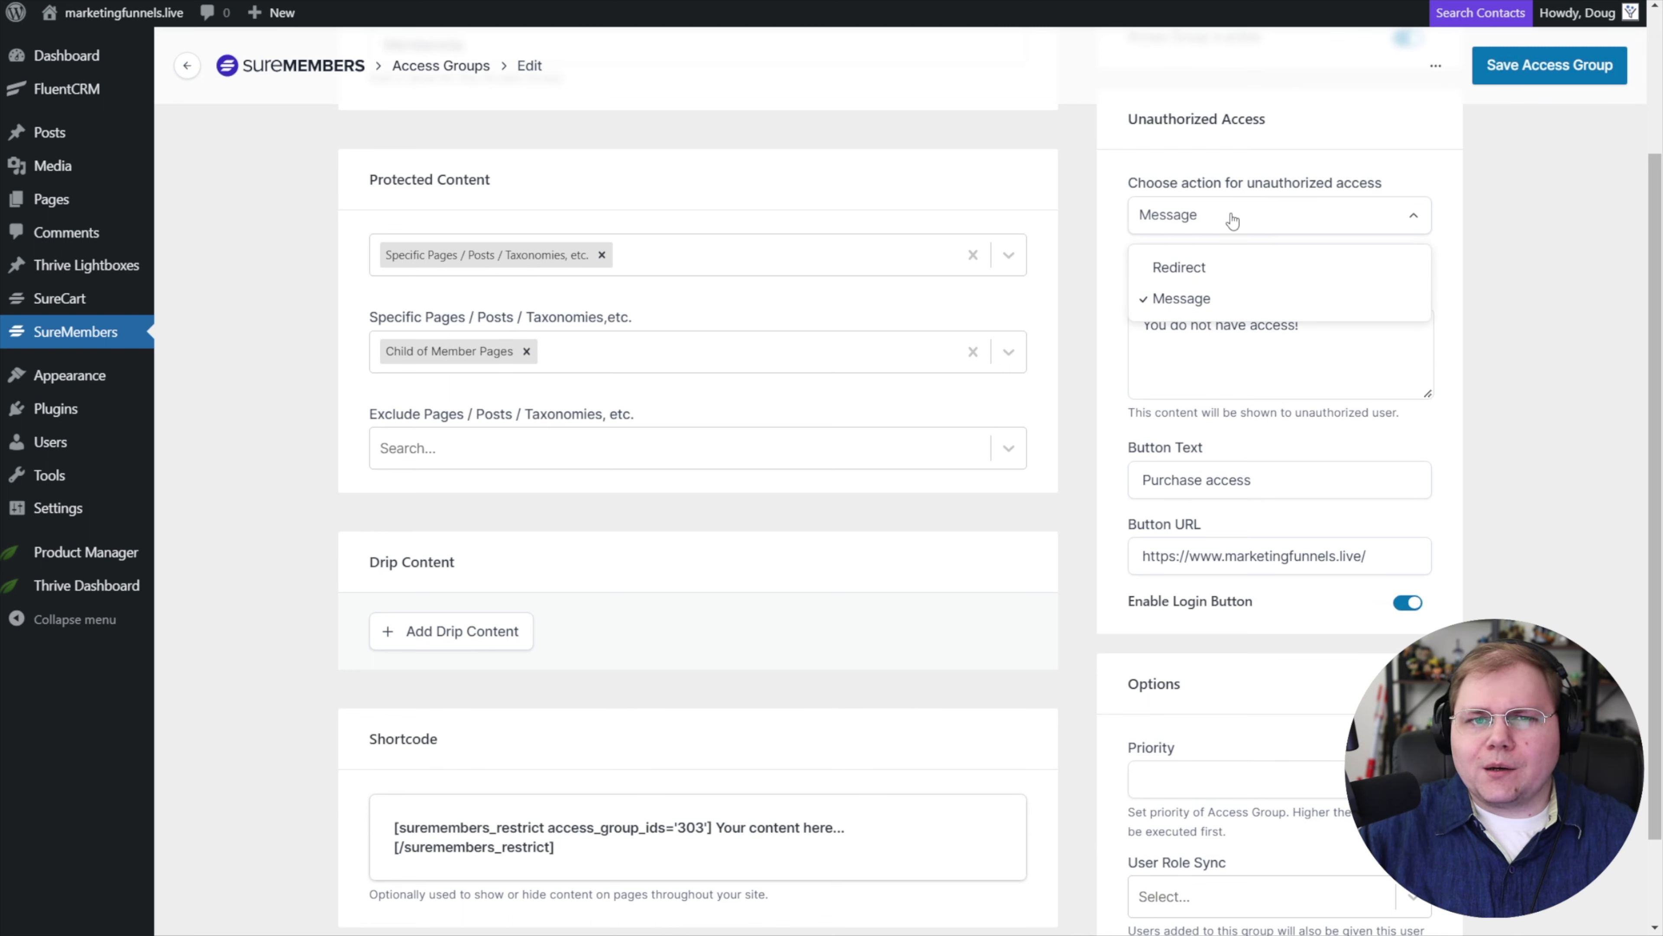
click(1199, 274)
click(1373, 296)
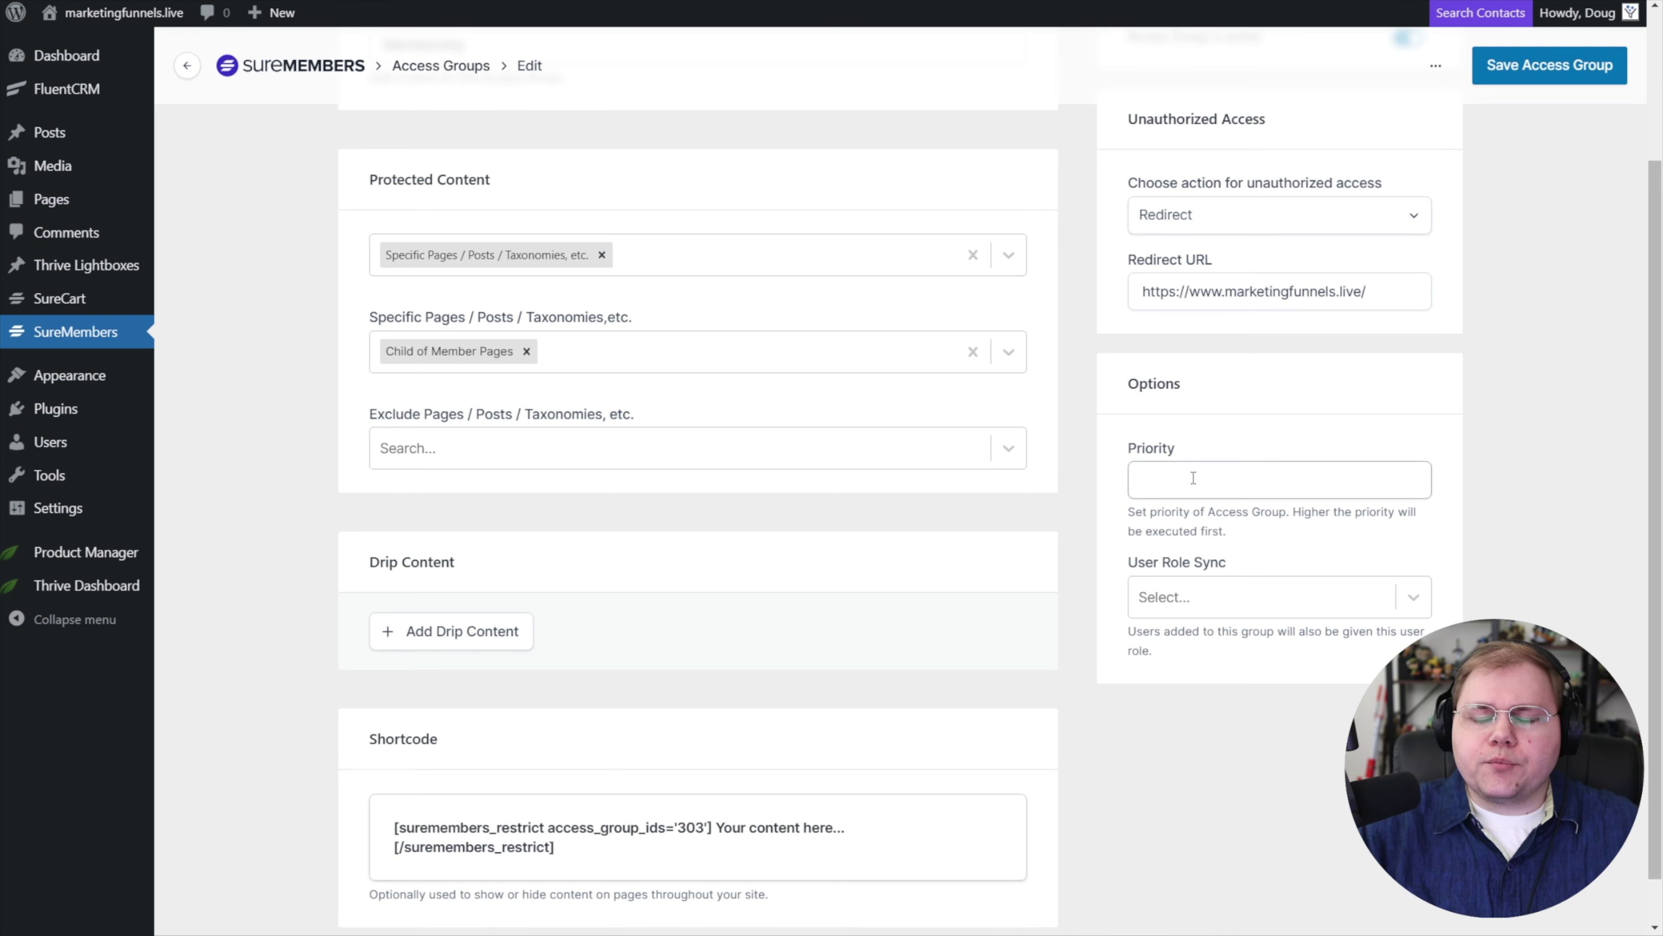
Sync the access group with the SureCart Customer user role
click(1177, 467)
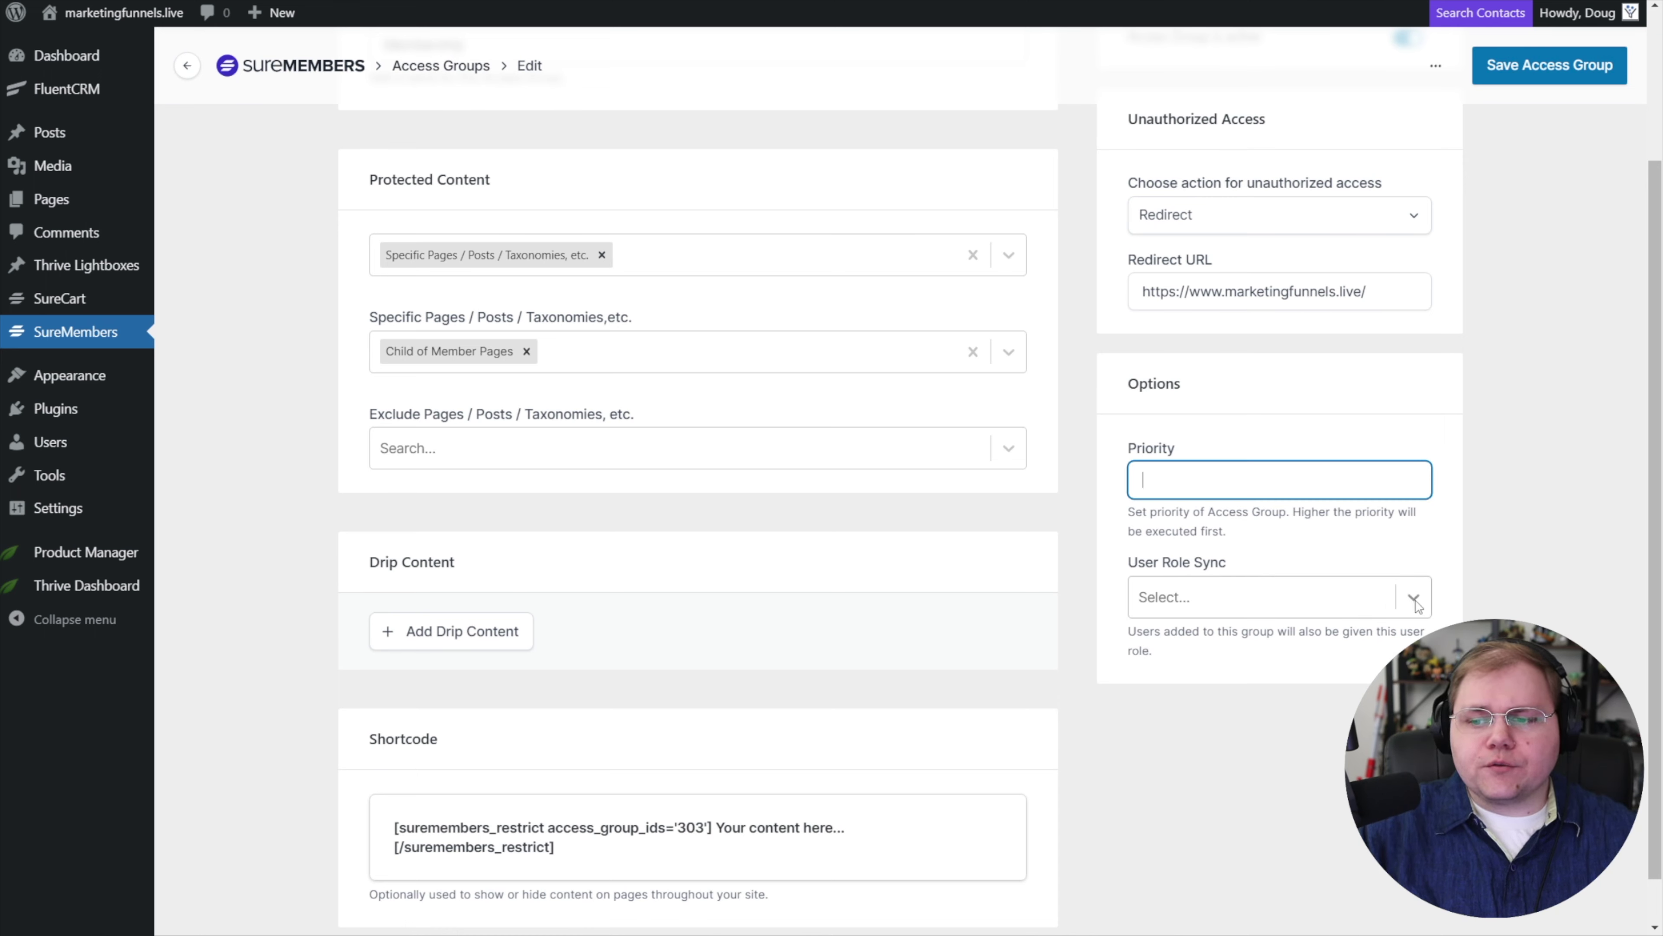
click(1400, 606)
click(1413, 596)
click(1413, 596)
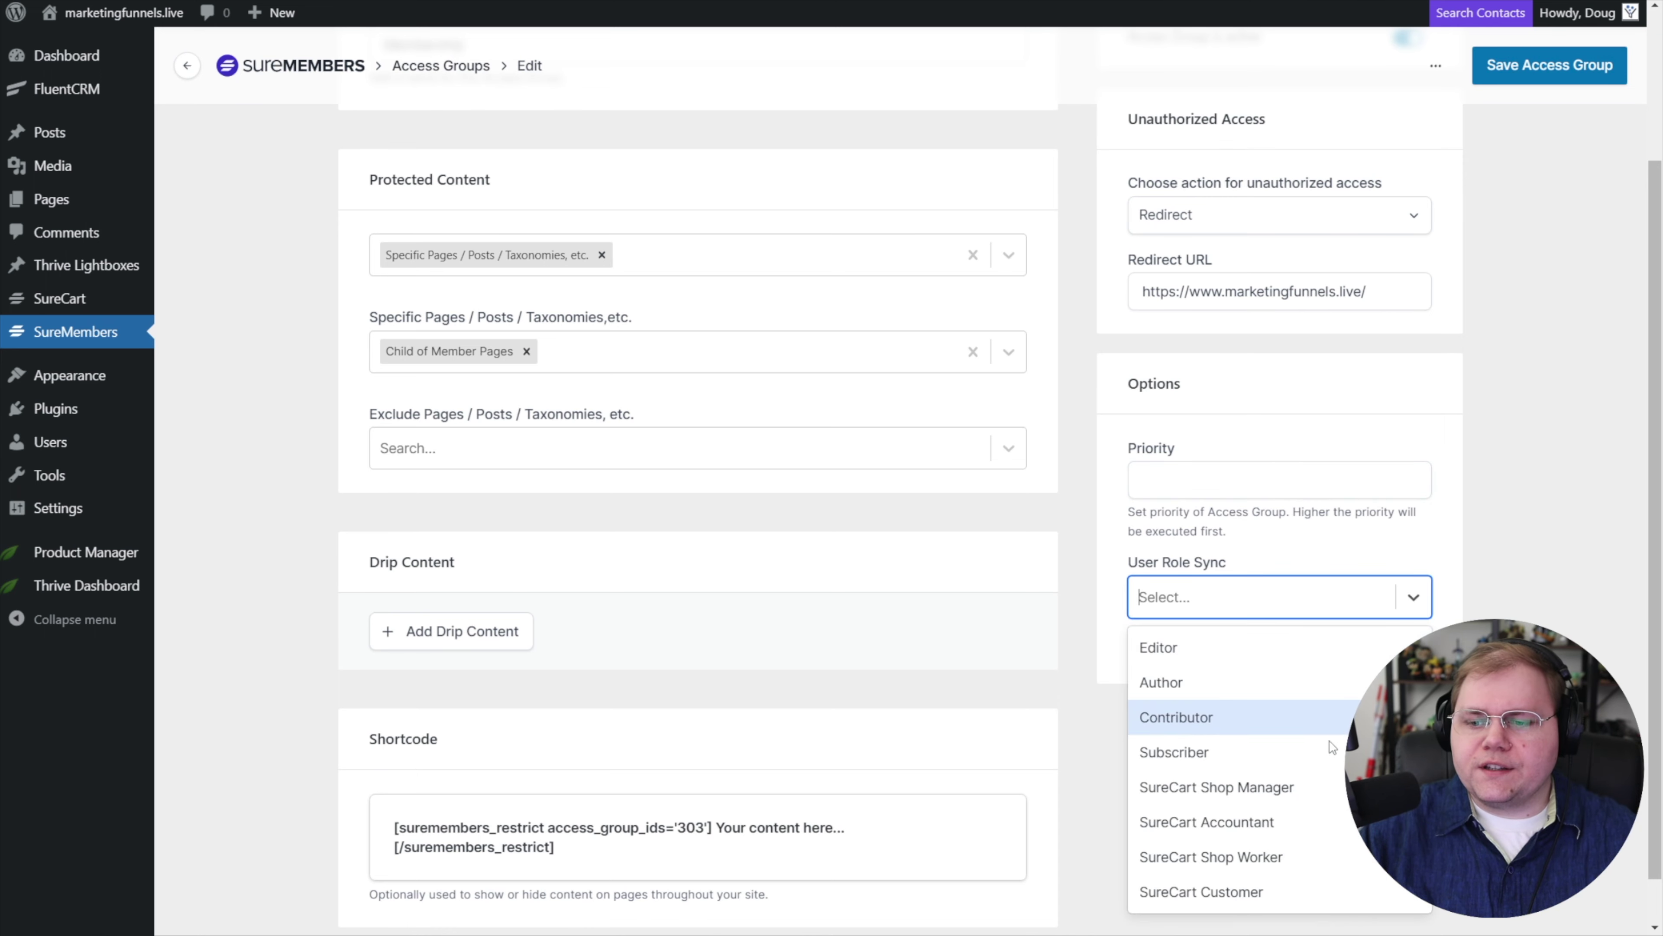
click(1229, 892)
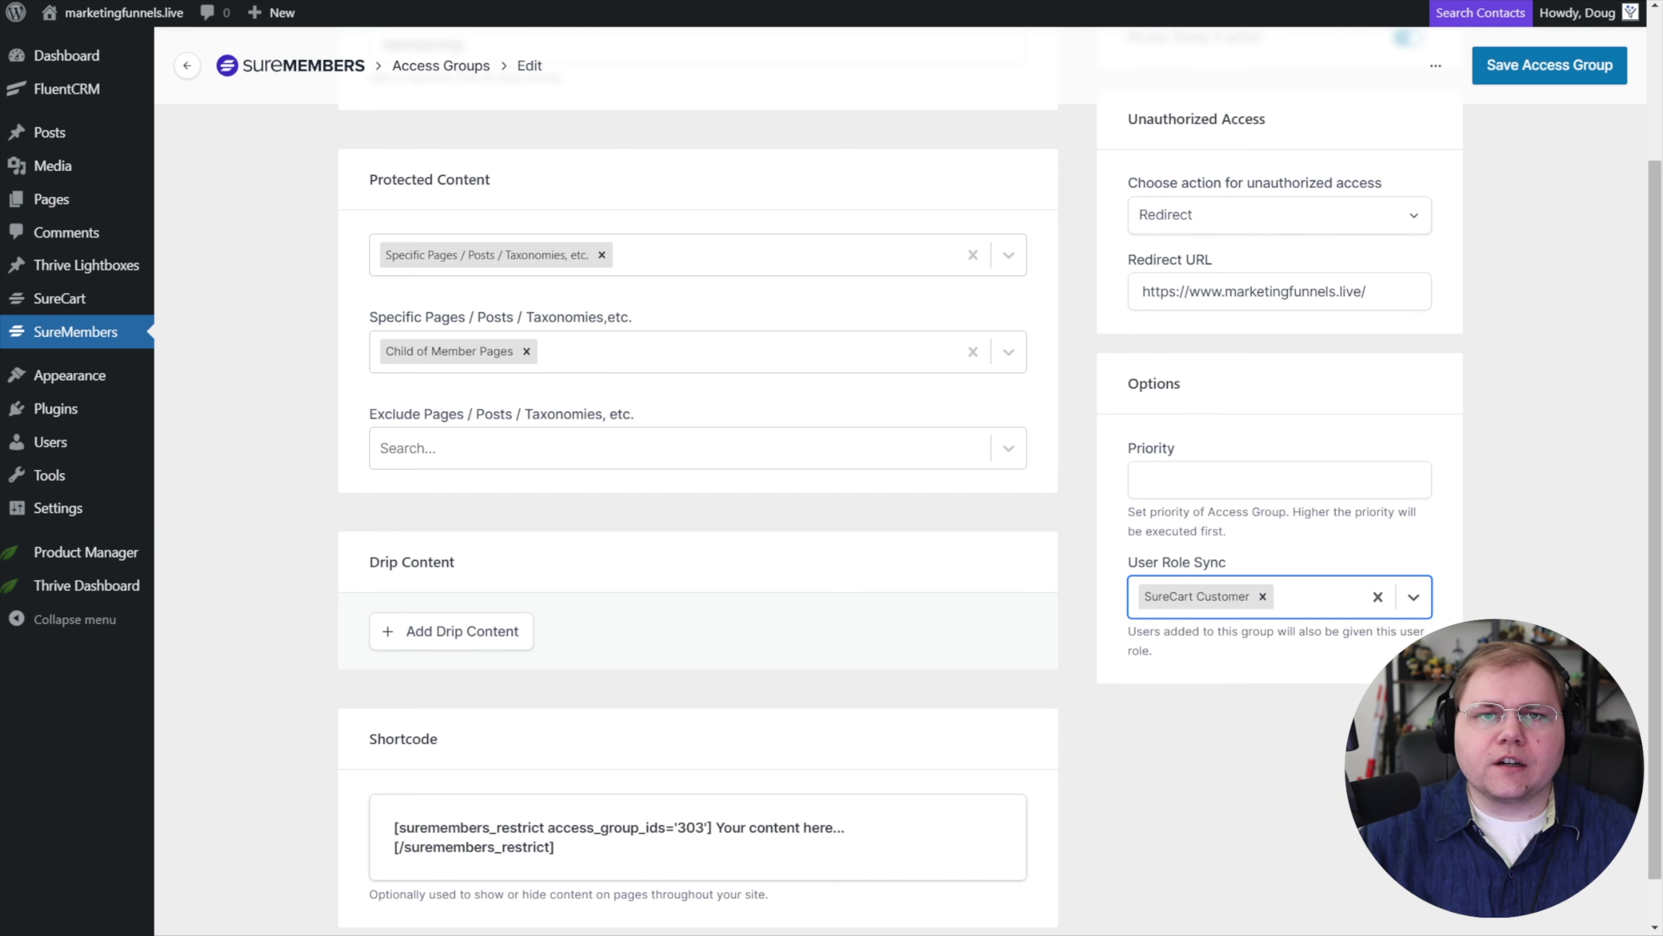
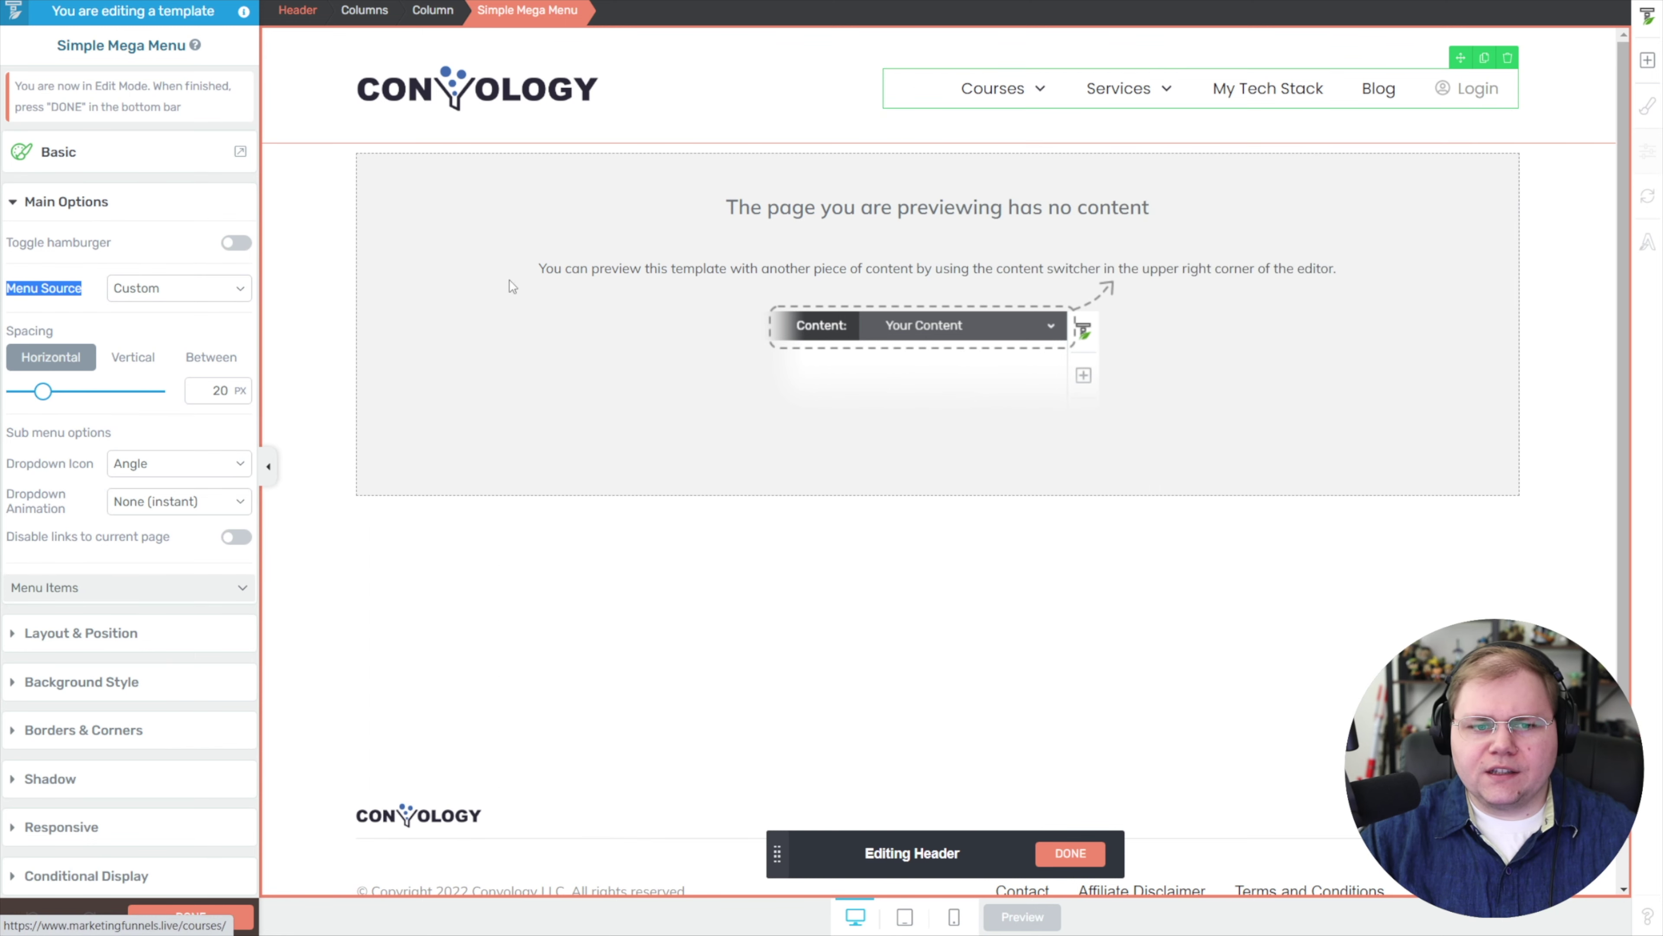
Review the header menu's custom items and set its menu source to Main Menu
click(242, 587)
scroll(181, 490, down, 3)
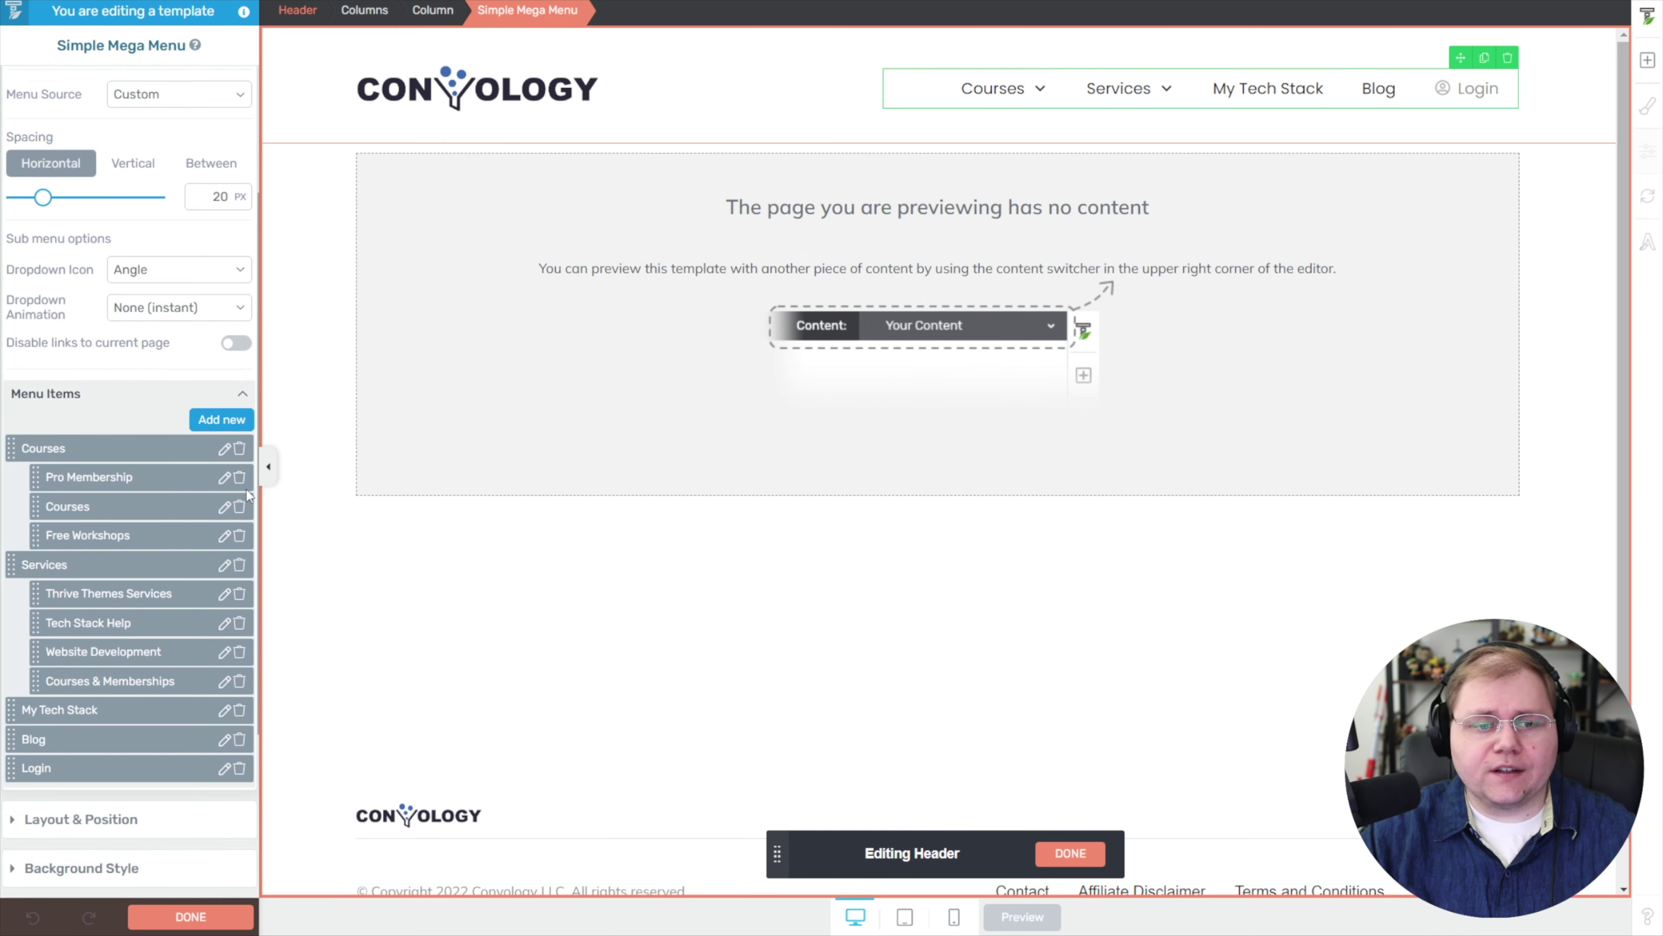
scroll(183, 170, up, 2)
click(158, 195)
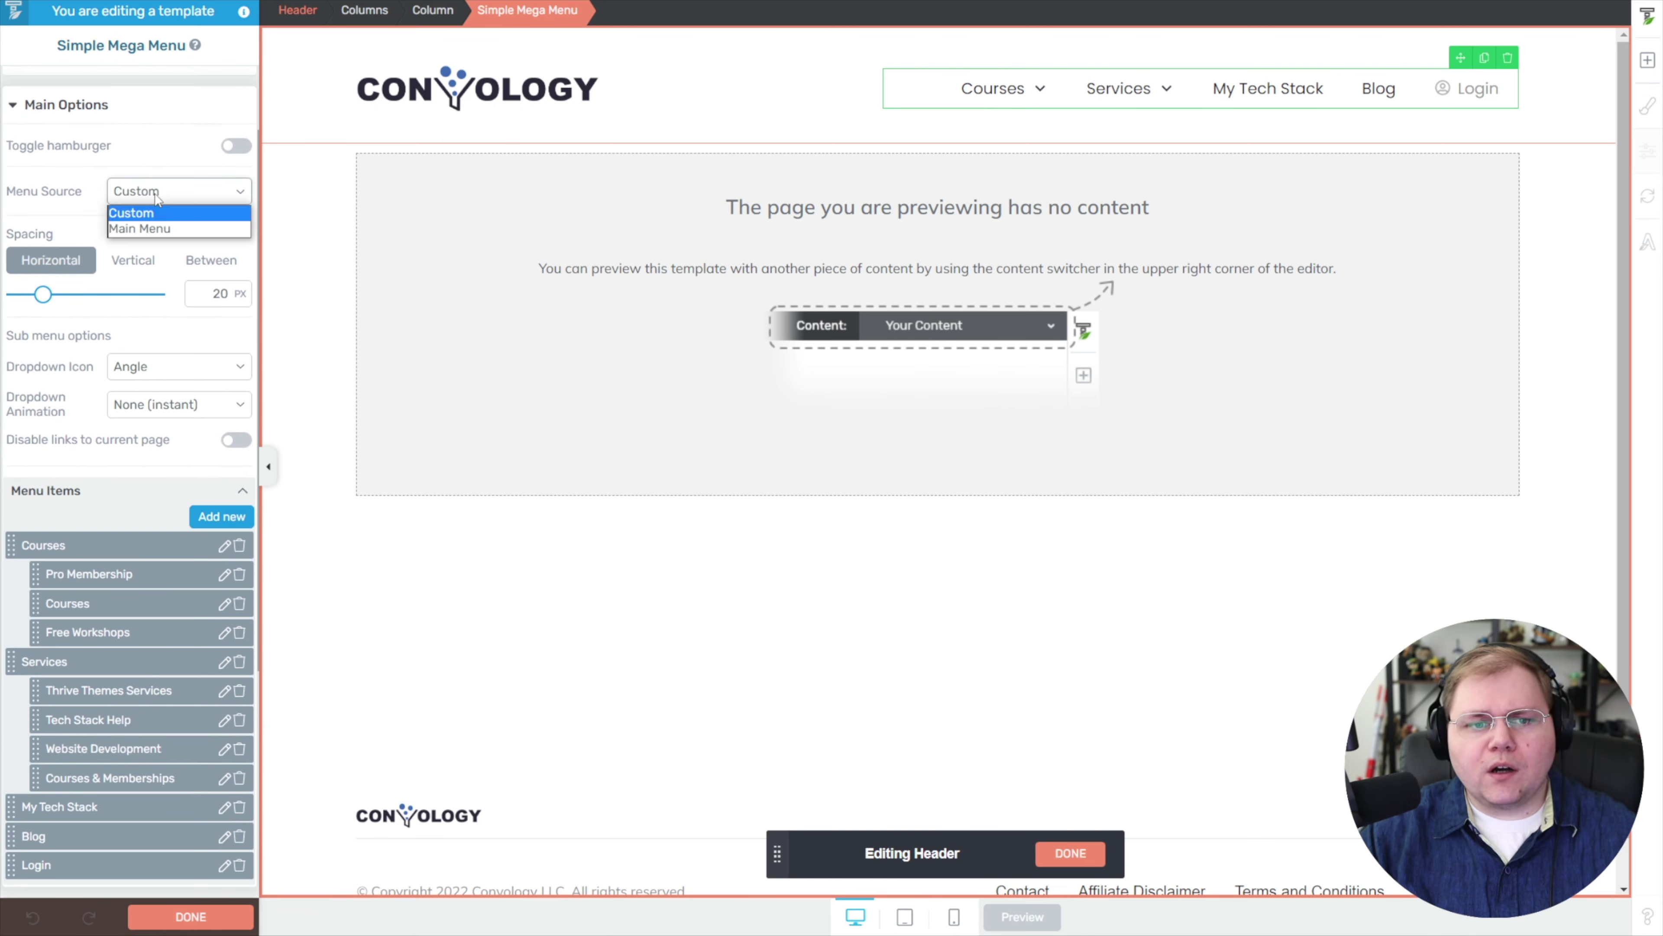
click(142, 229)
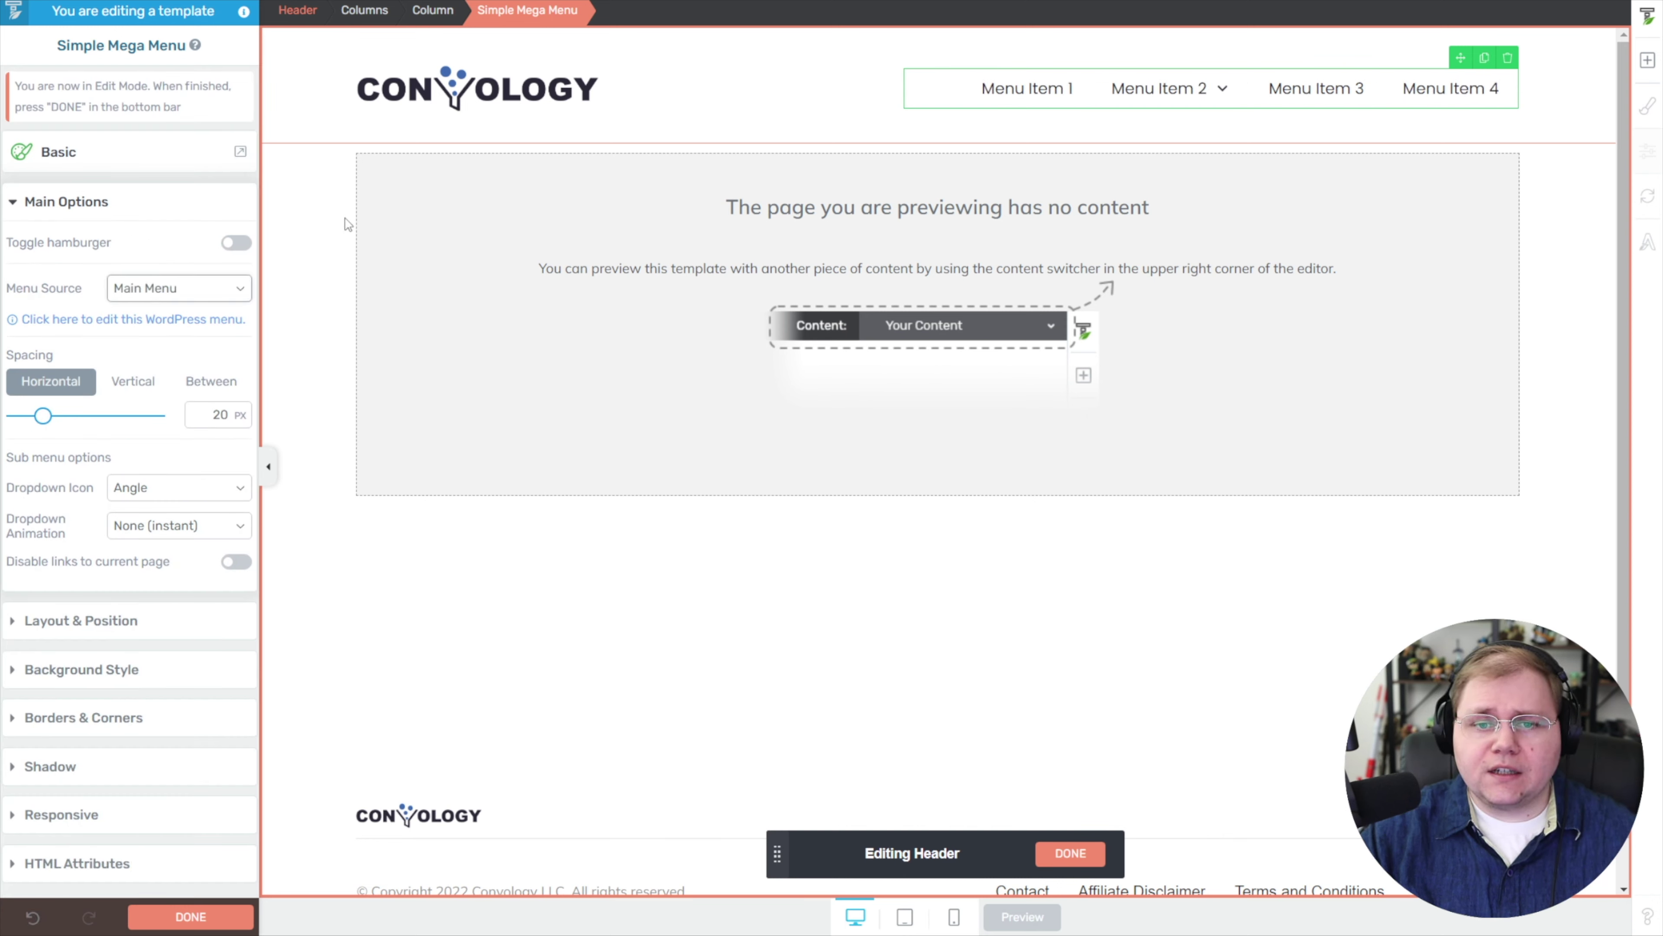
Unlock Menu Item 4 from the top-level group styling and select Sub Item 1 under Menu Item 2
mouse_move(1150, 87)
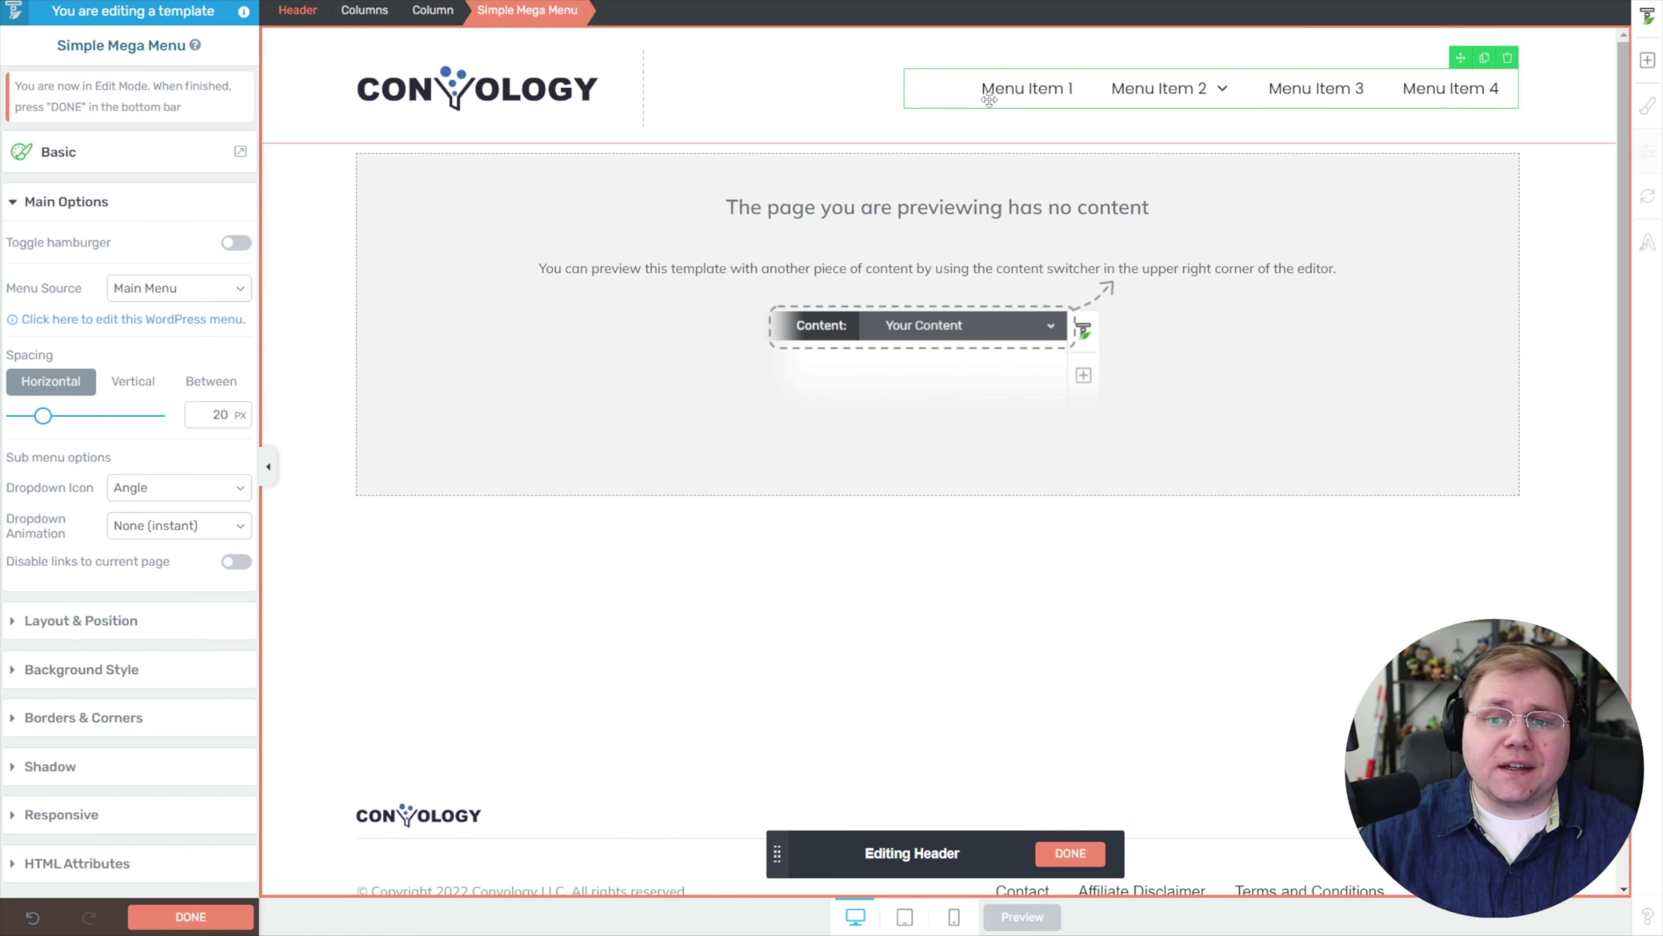
click(1447, 92)
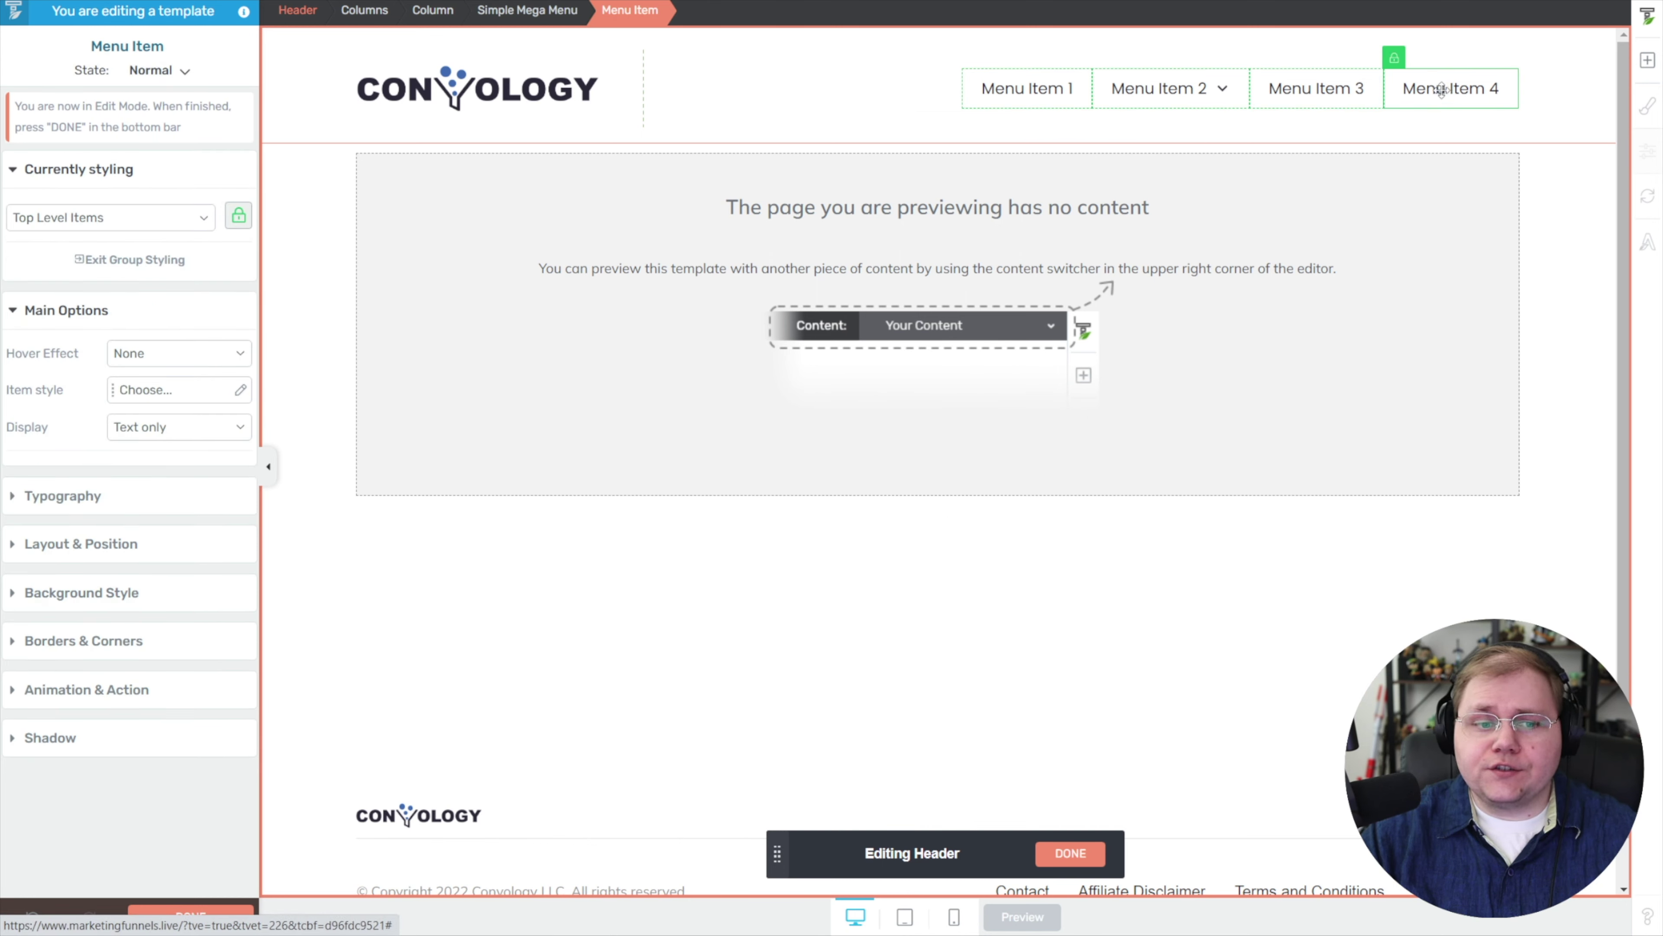
click(1394, 59)
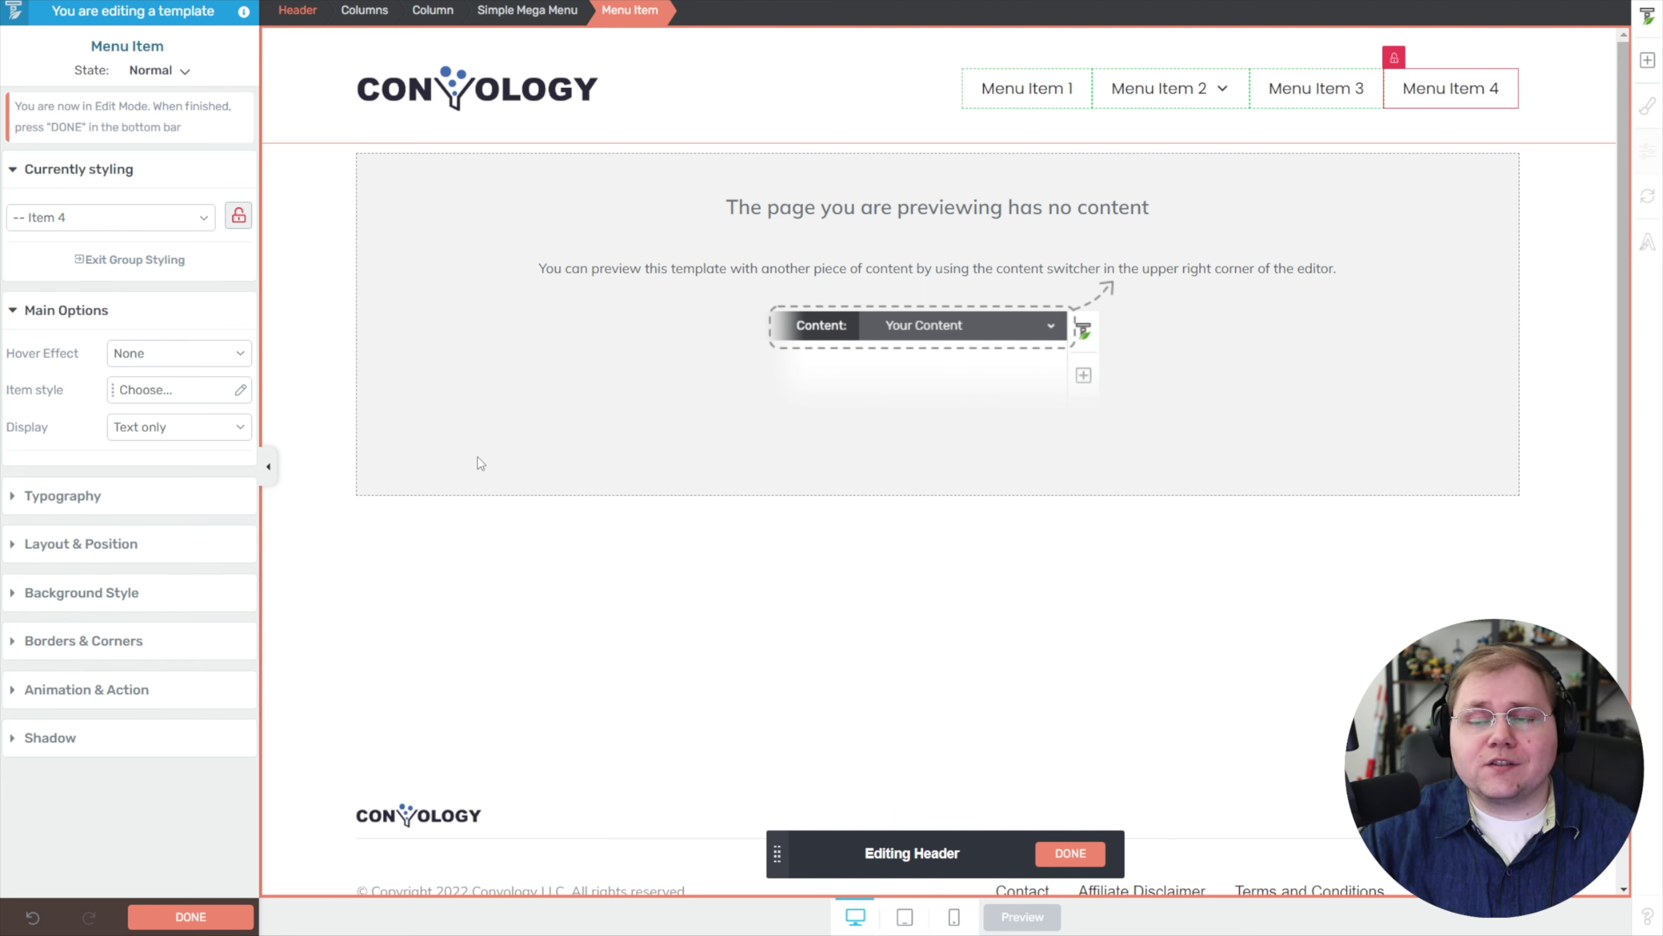
mouse_move(1222, 92)
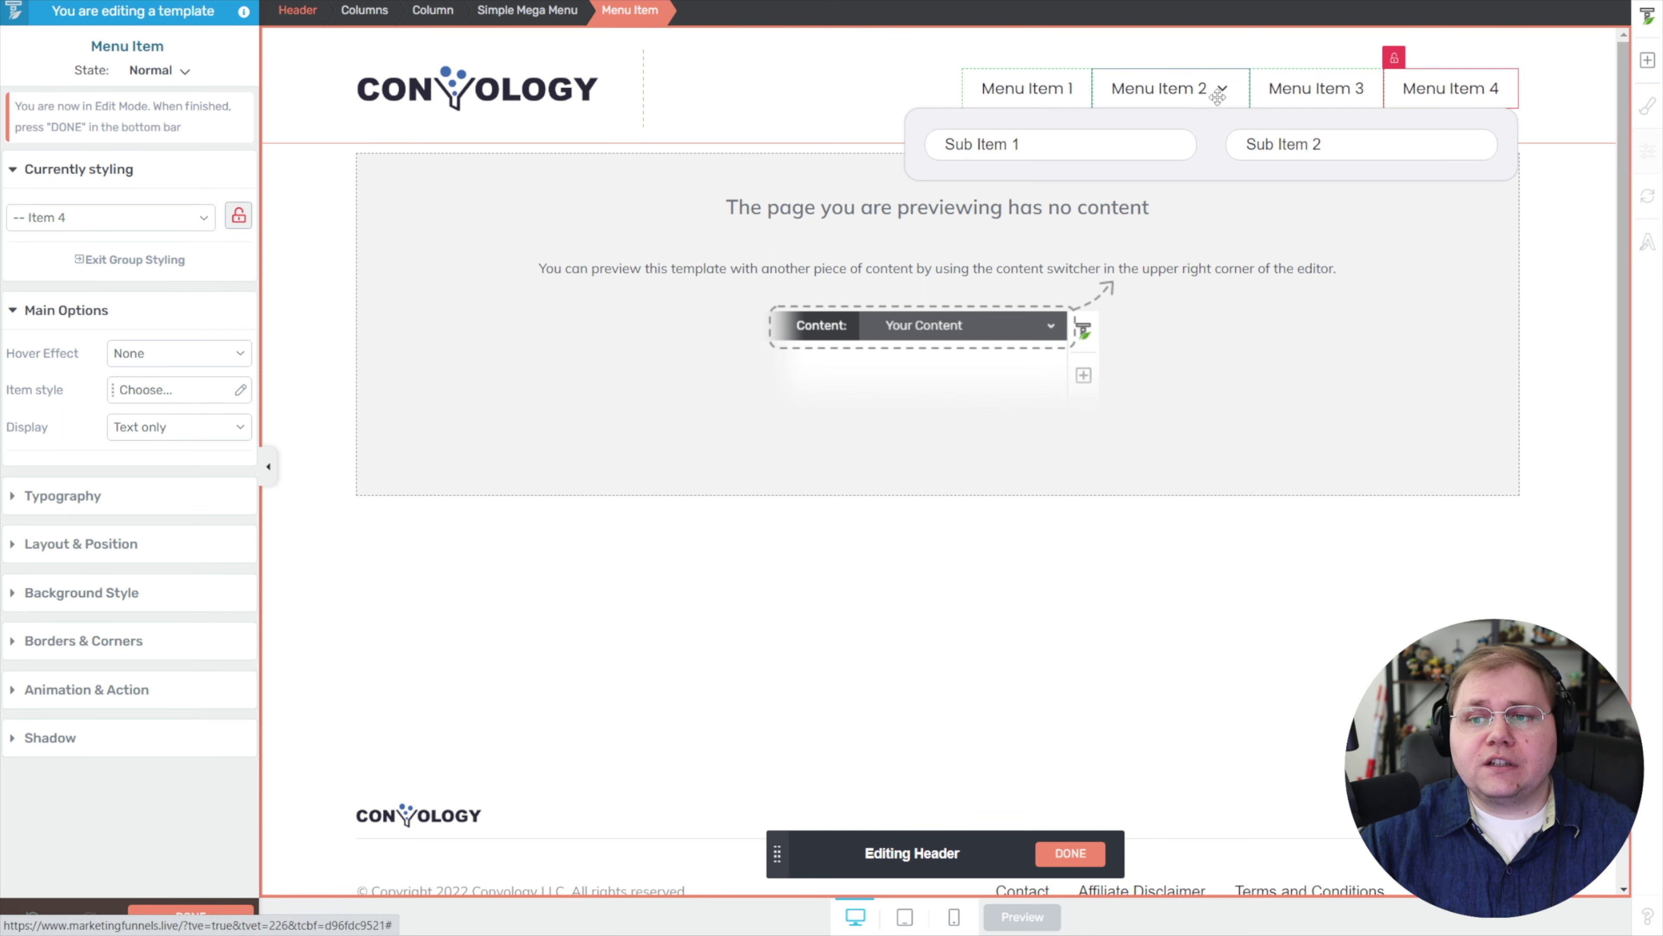
click(1089, 146)
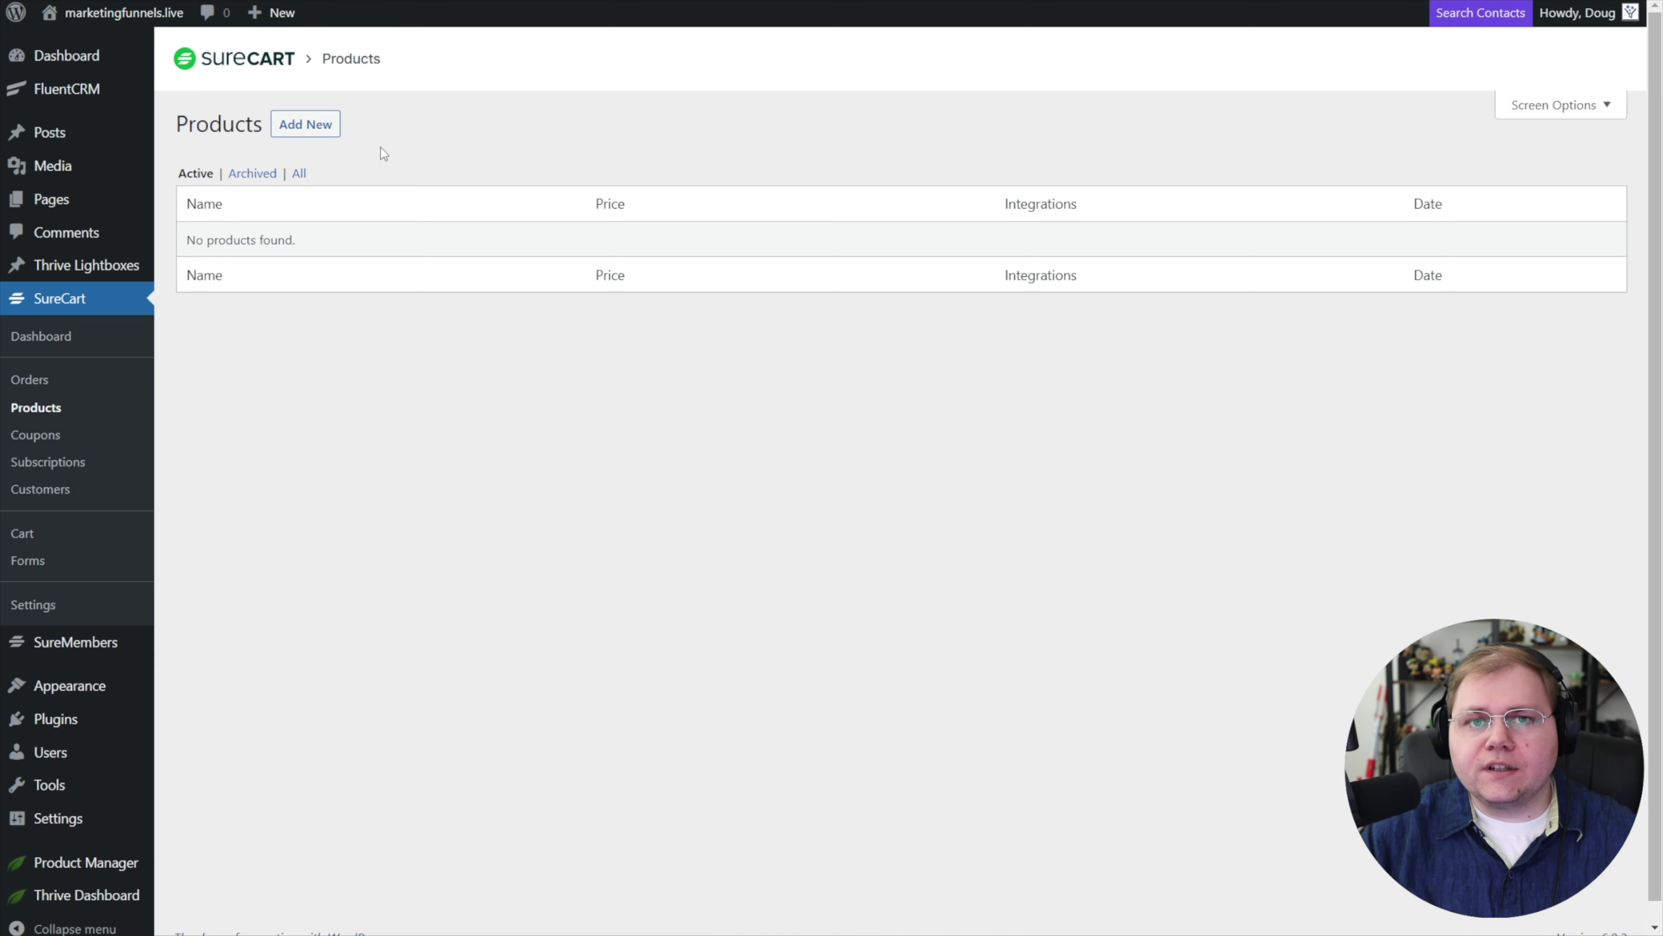
Create a new SureCart product named Membership
click(306, 129)
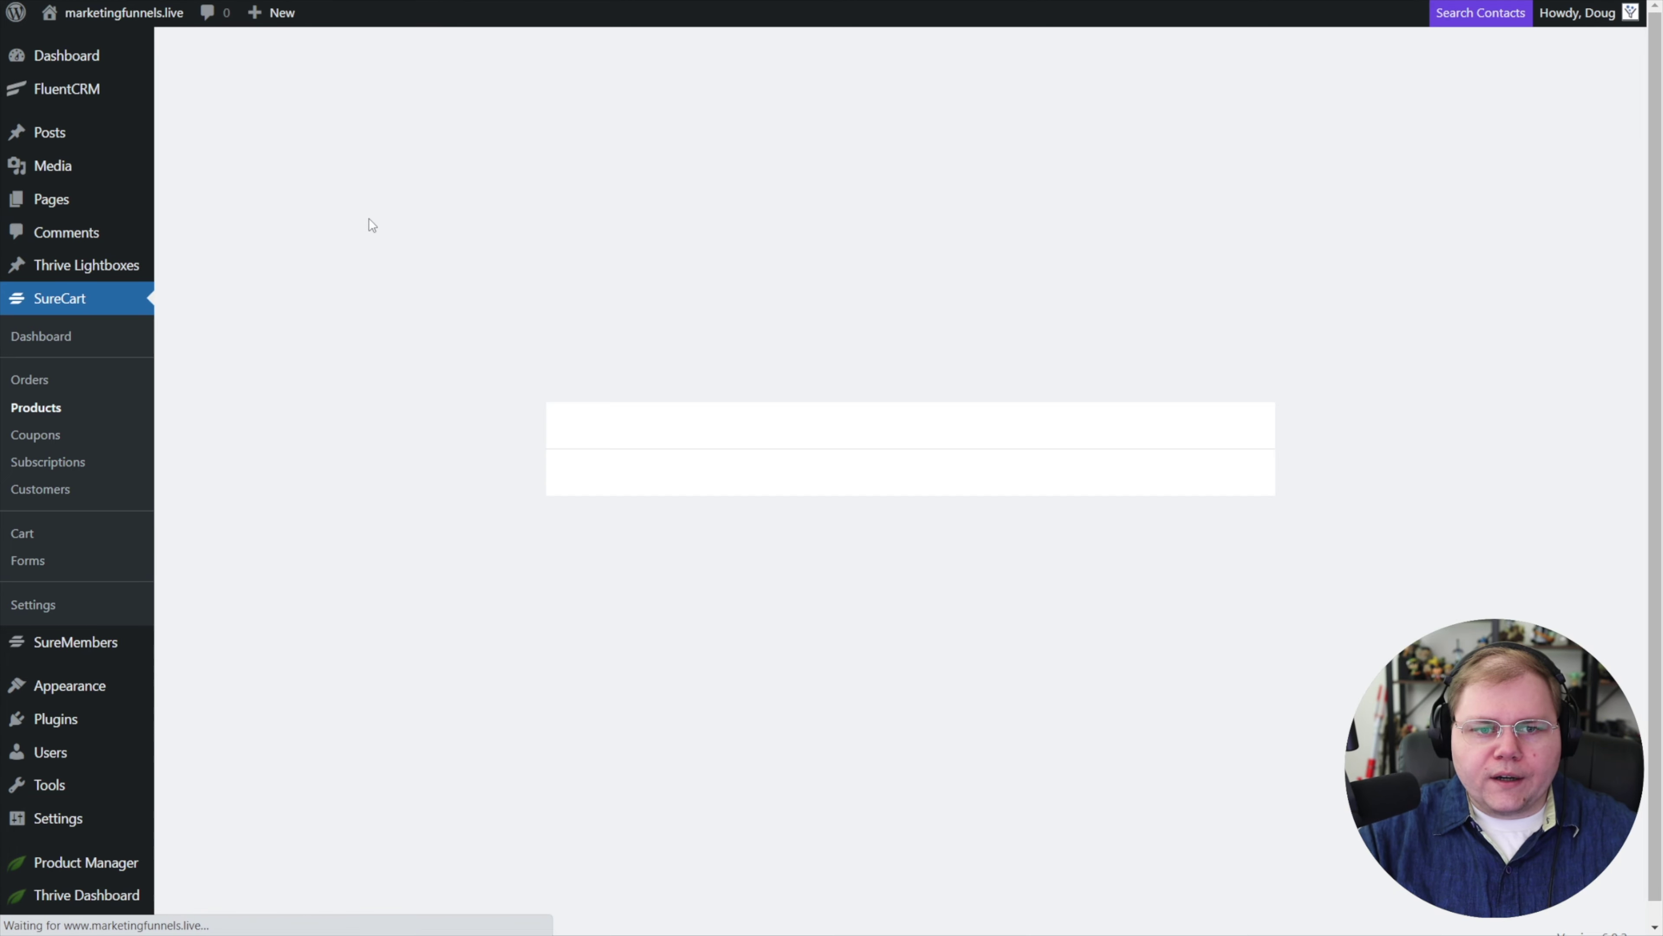
text(Membership)
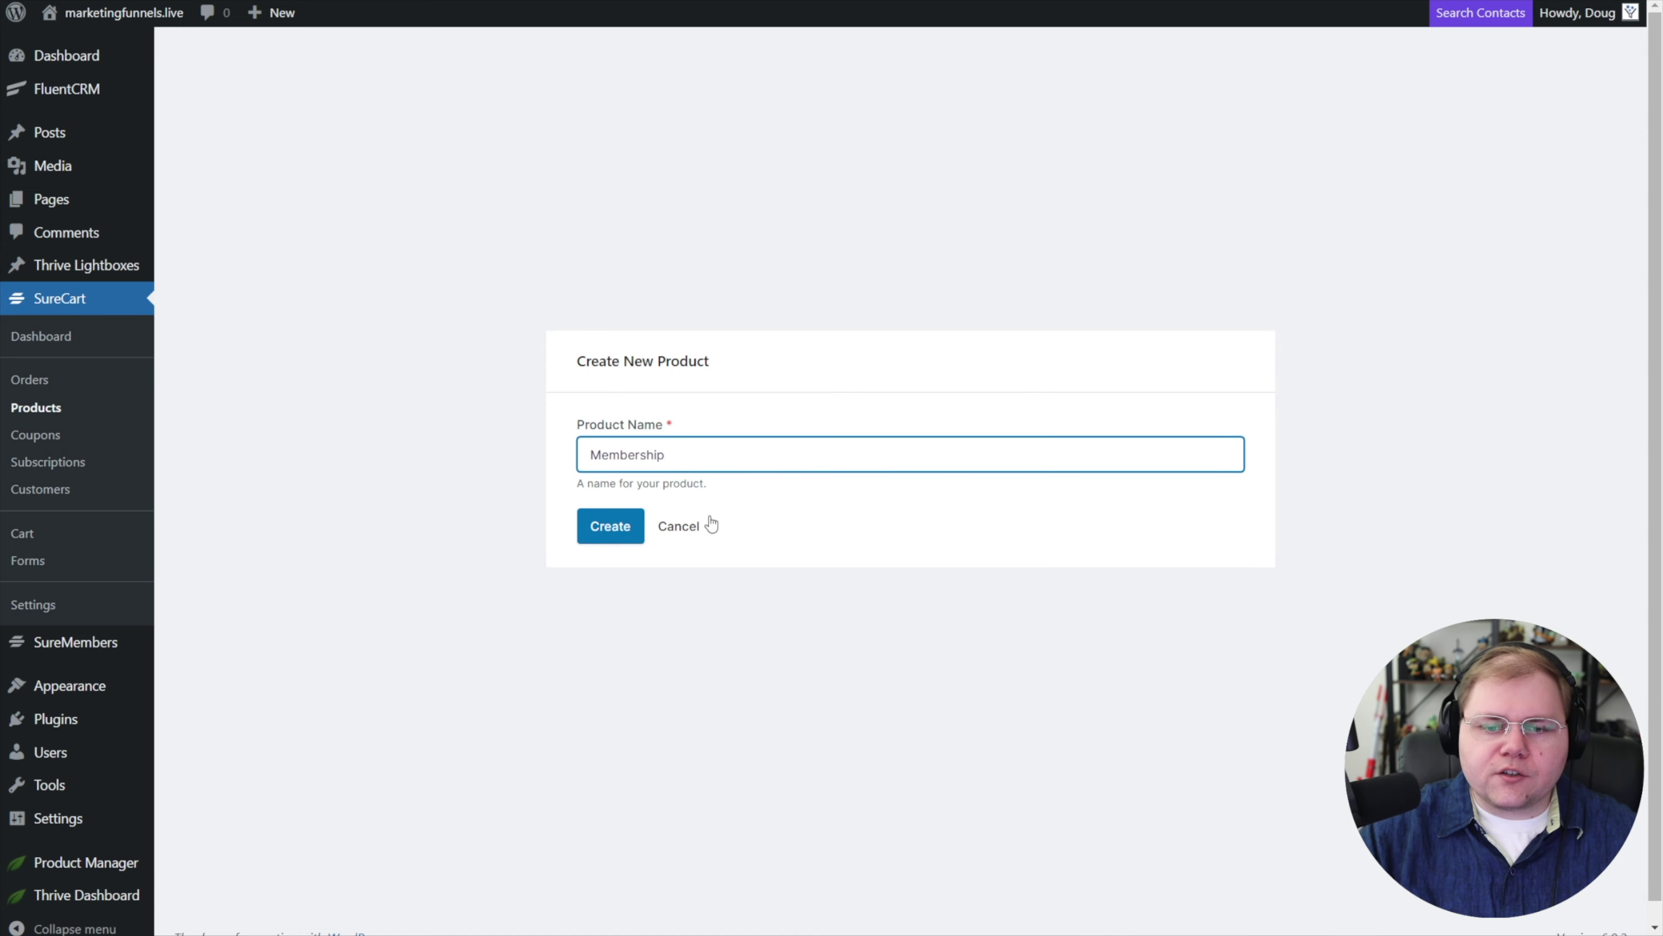
click(609, 526)
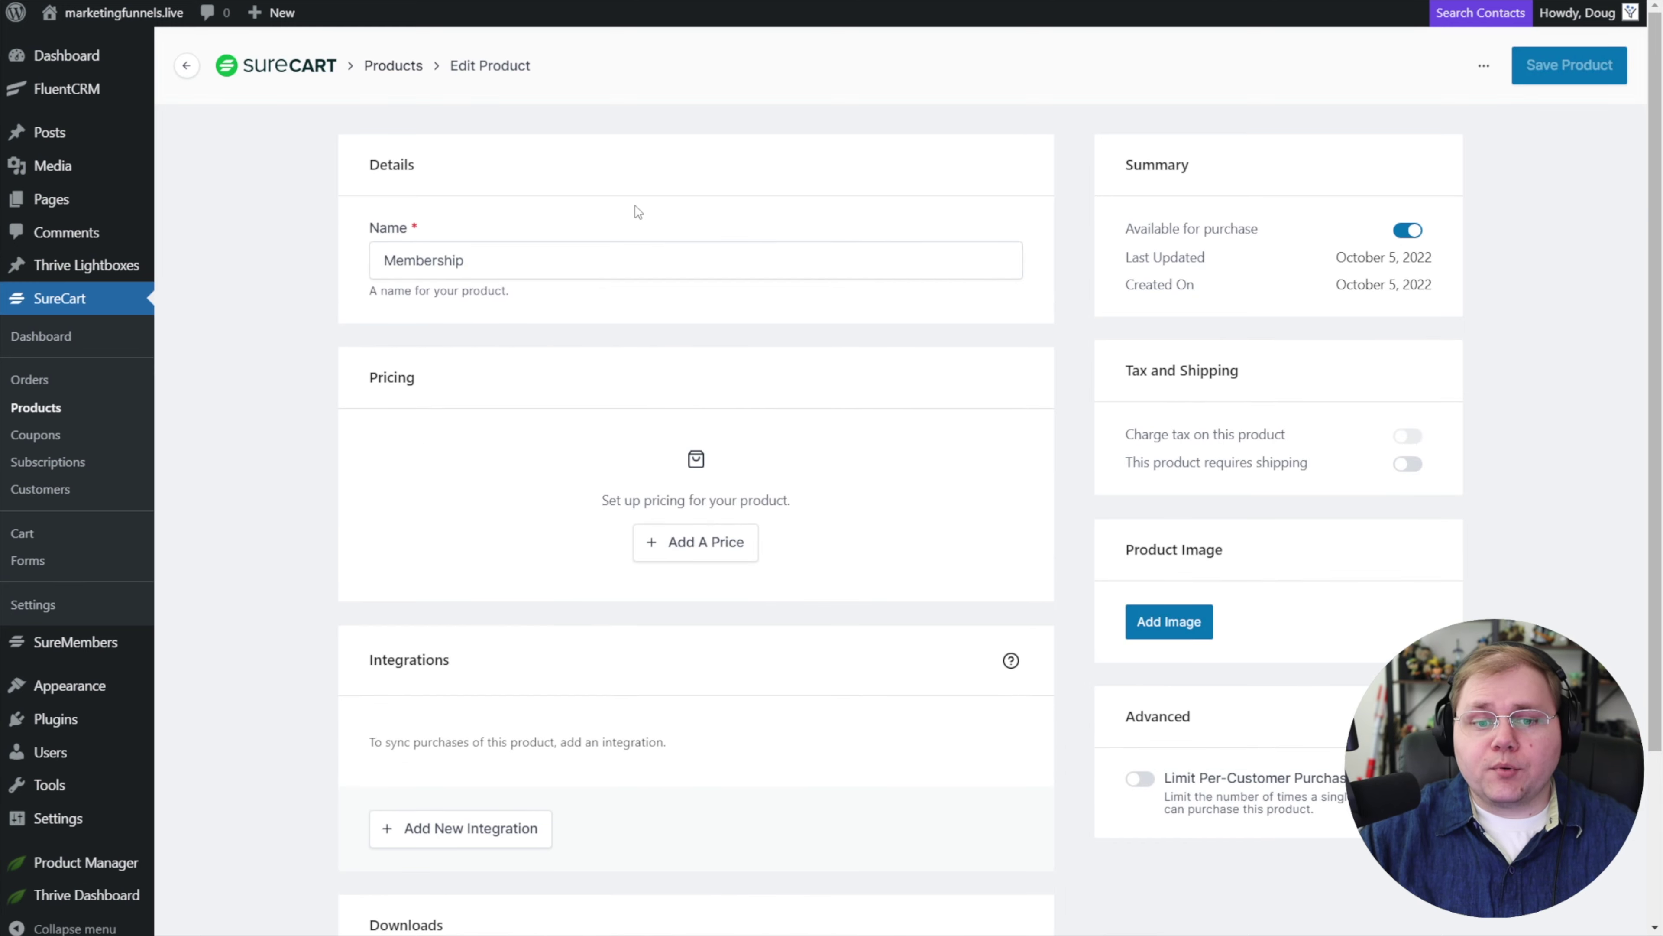
Add a subscription price of $49 repeating every 1 month to the Membership product
click(726, 542)
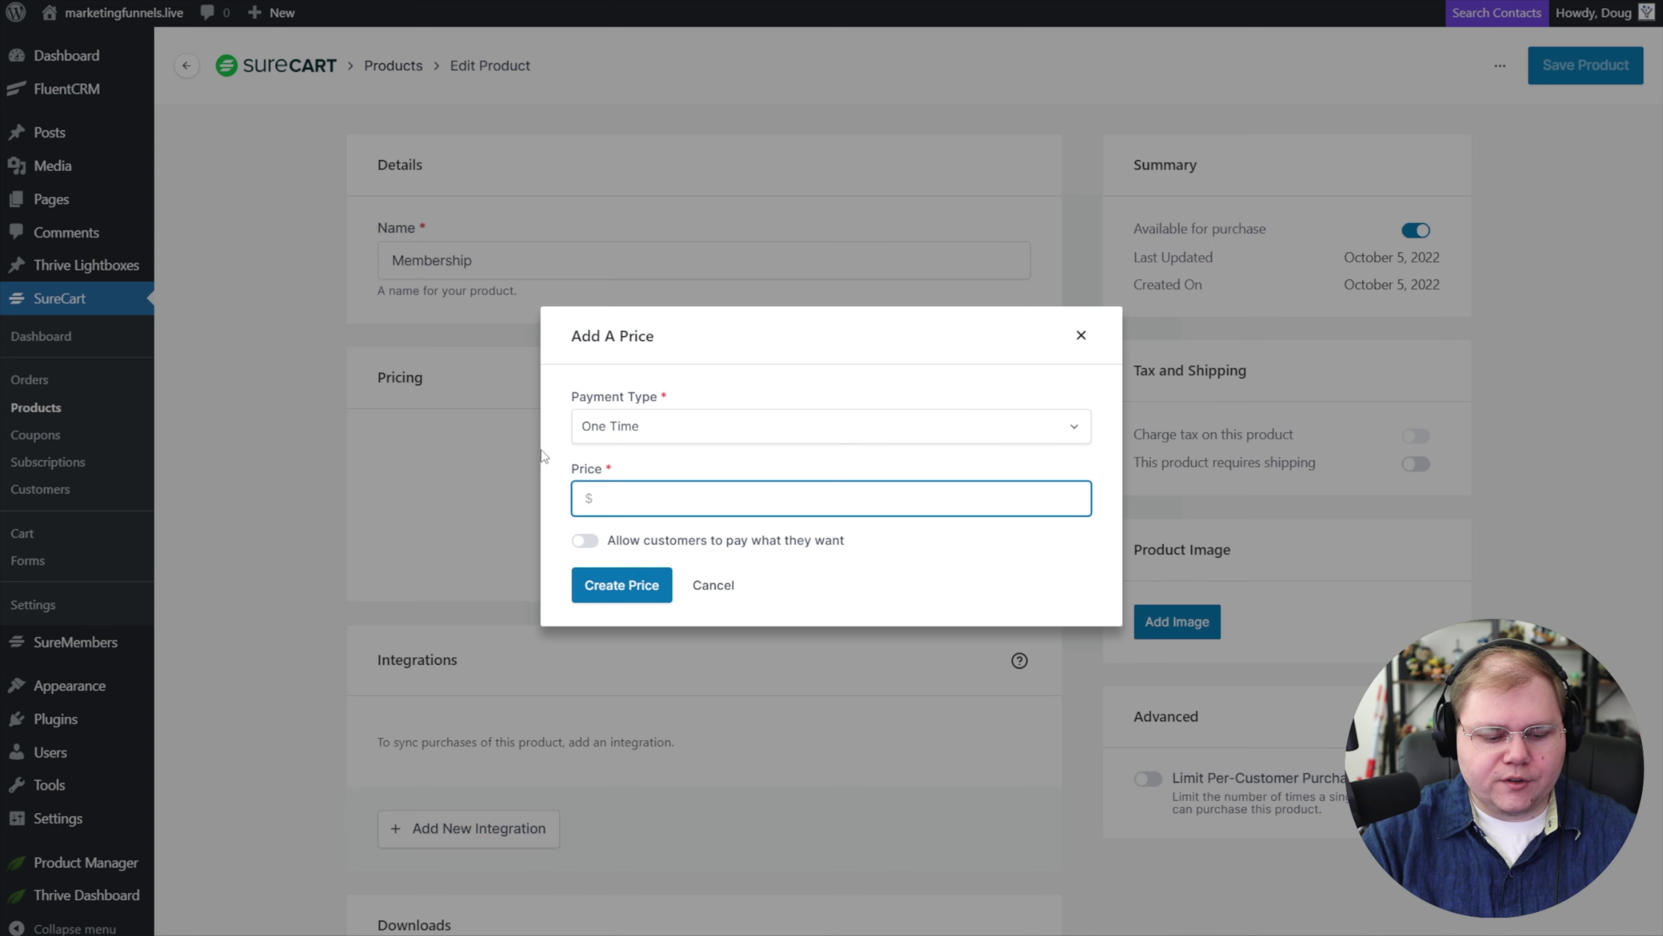
text(49)
click(695, 425)
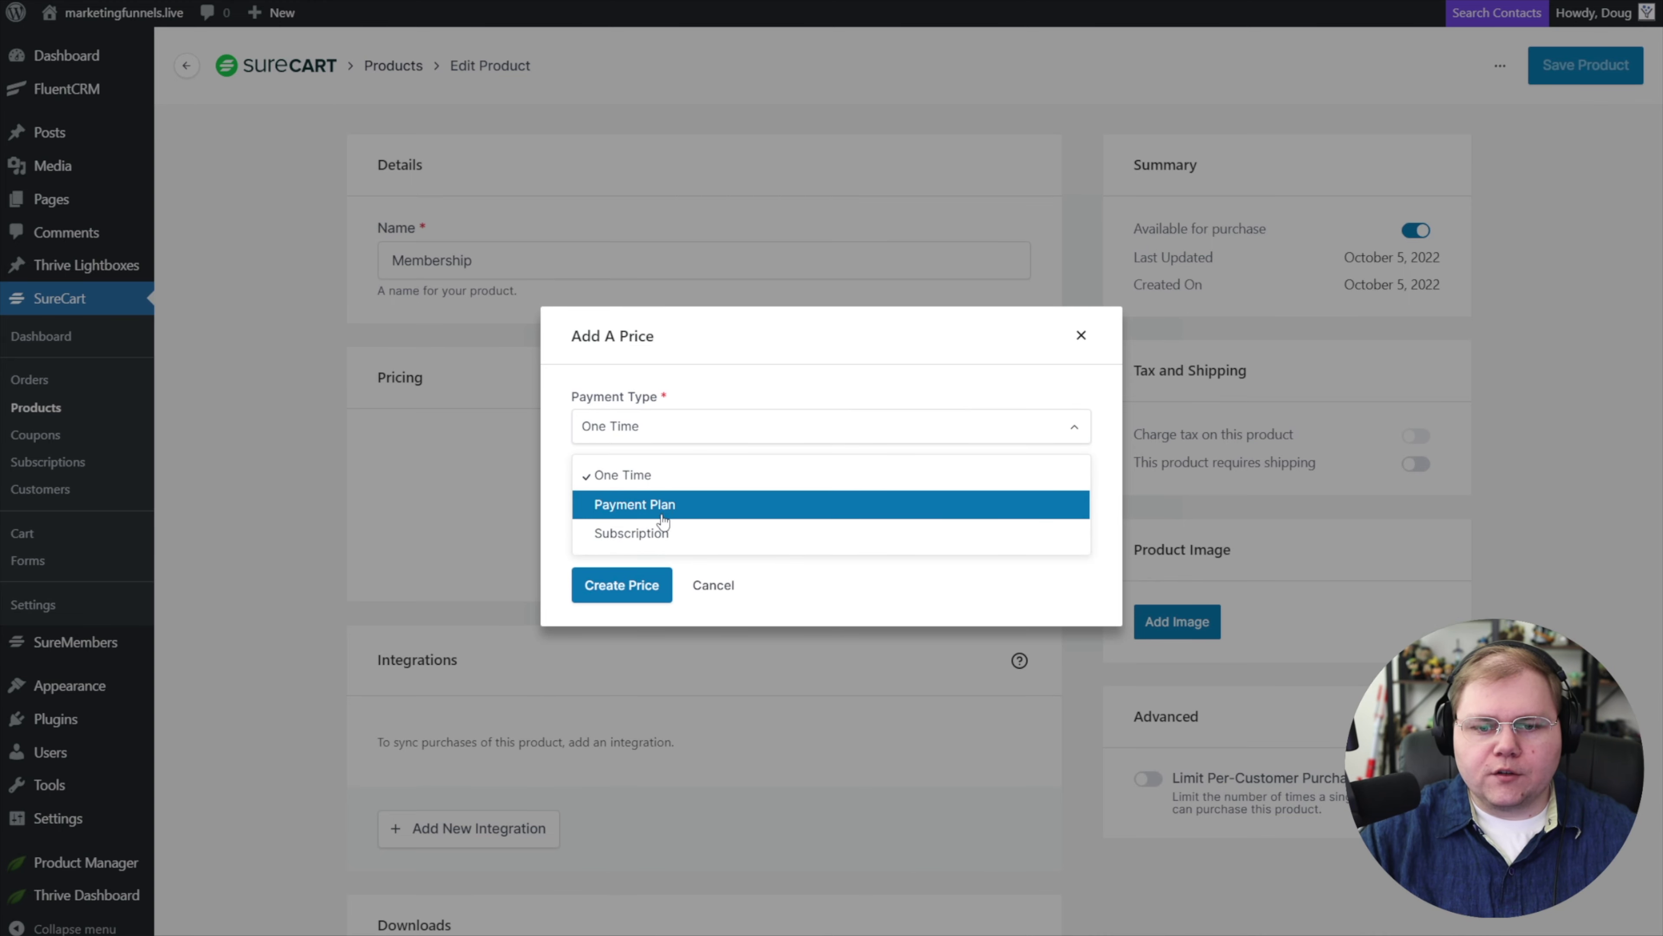
click(651, 540)
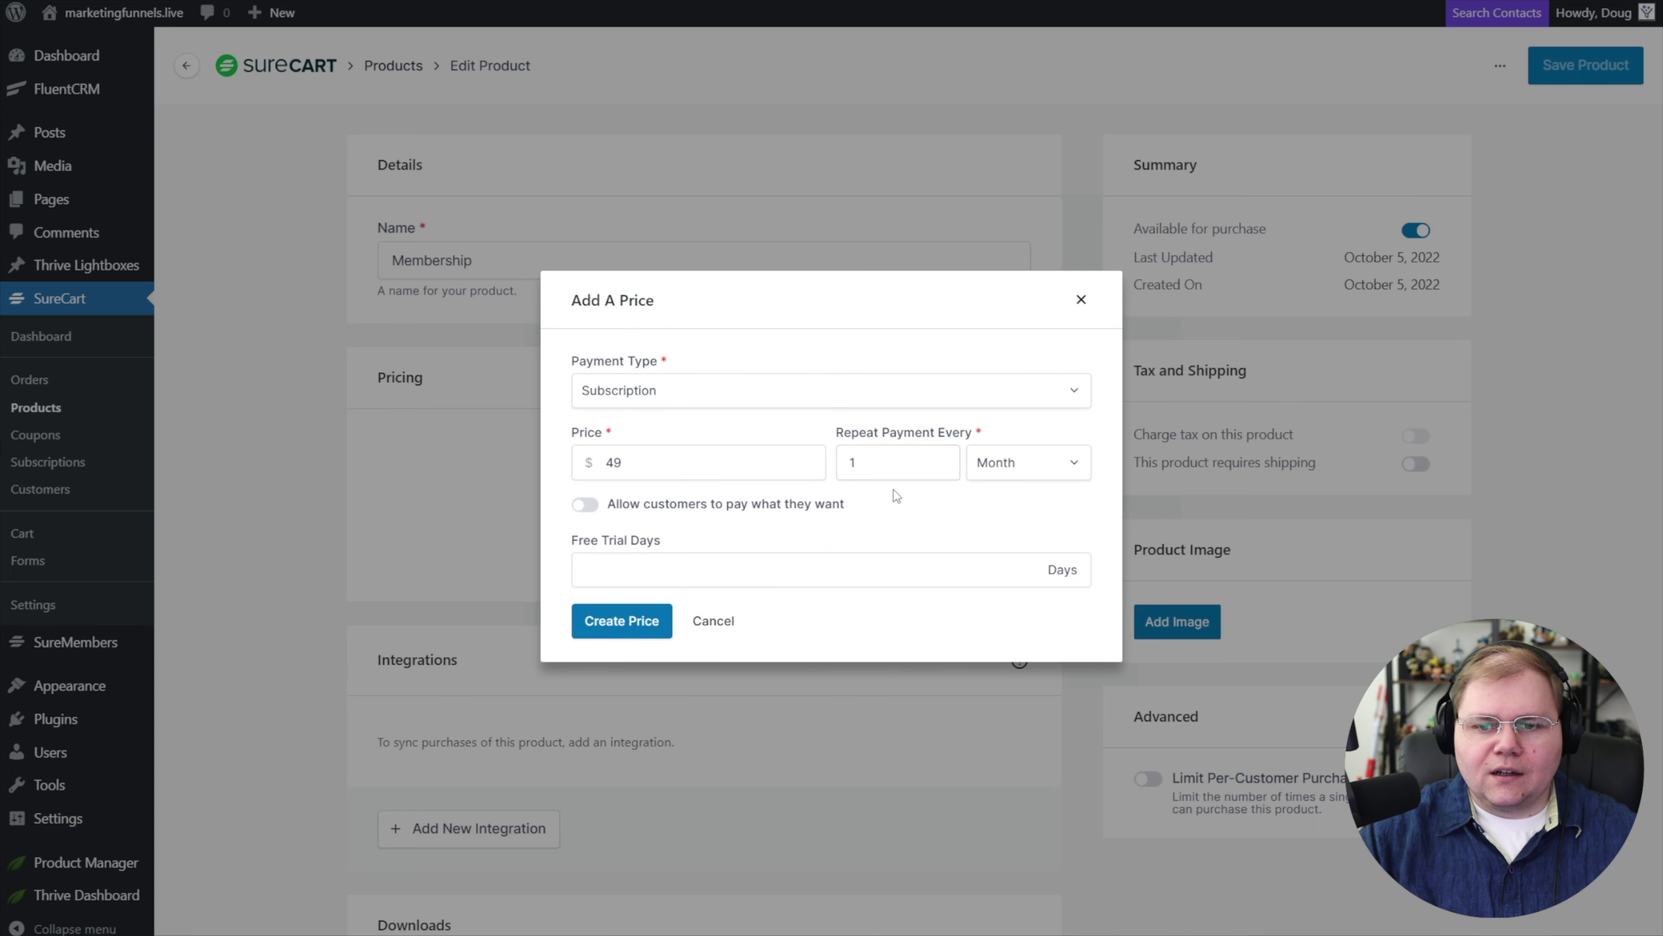
click(631, 628)
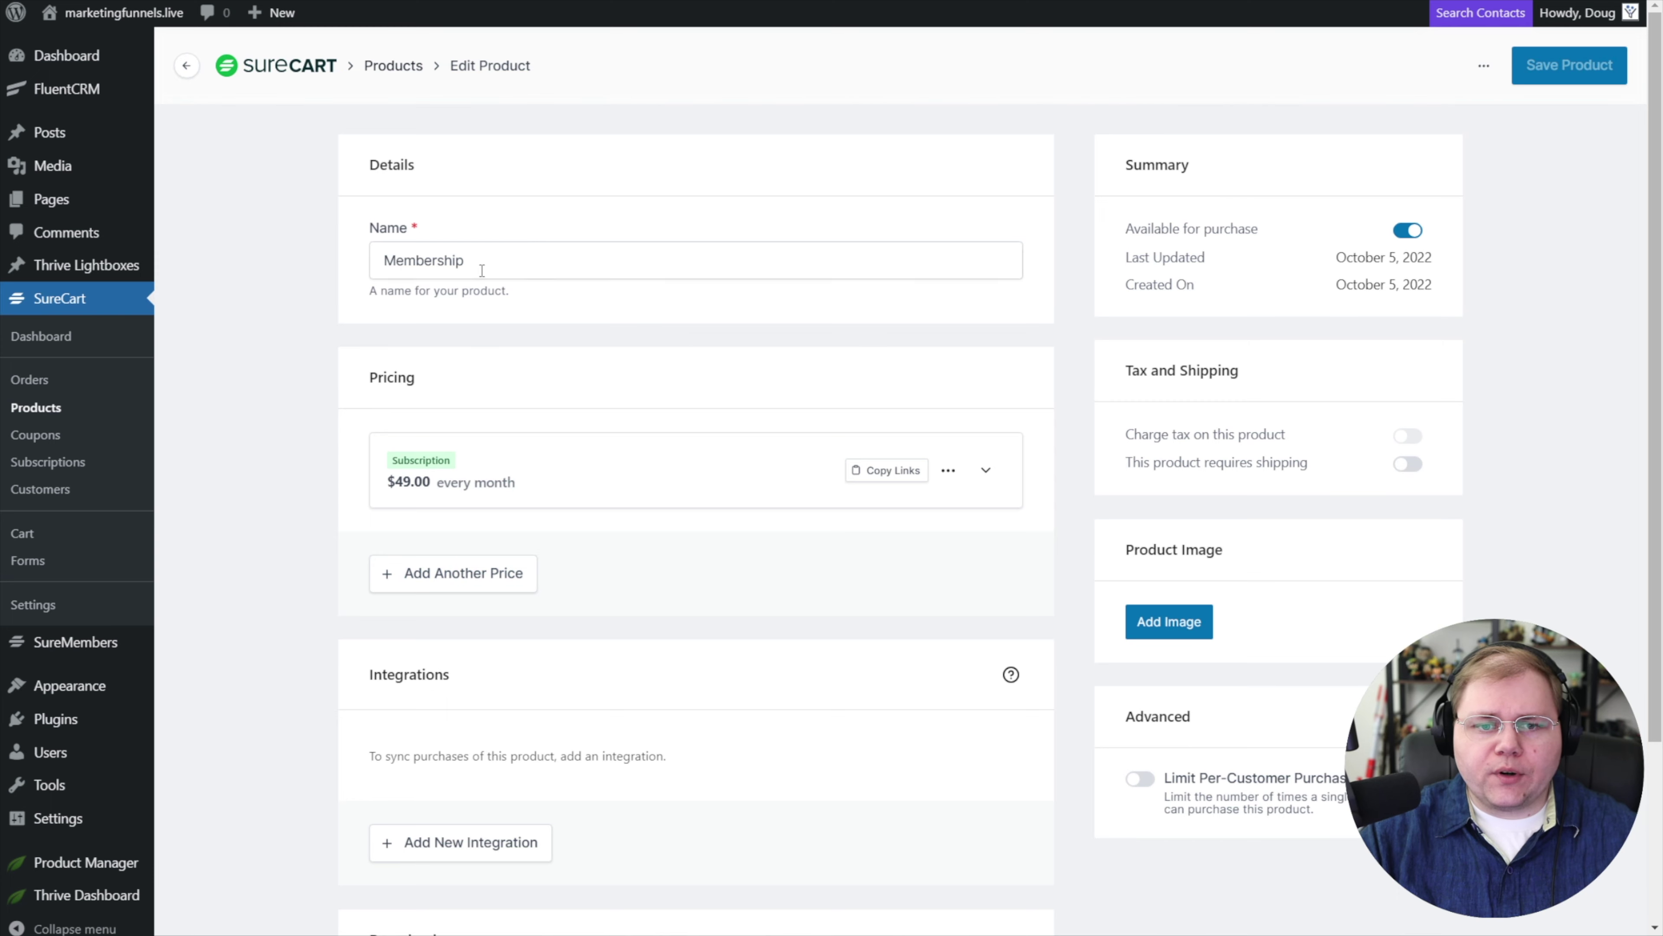
Add a SureMembers integration to the product, linked to the Membership access group
scroll(501, 256, down, 3)
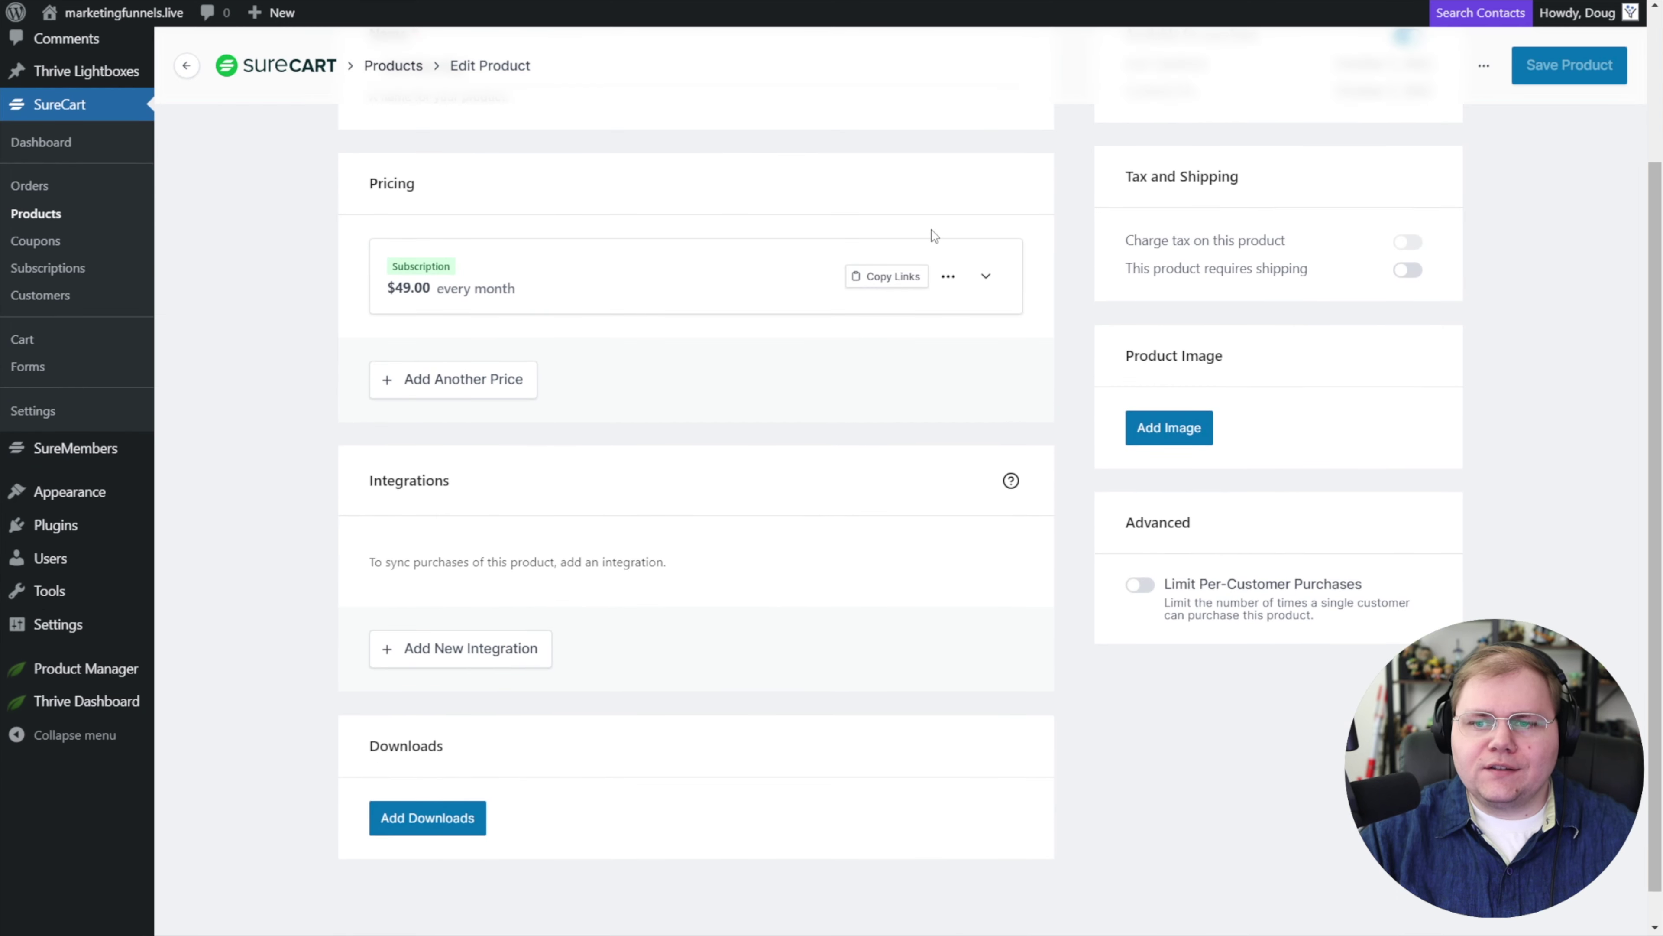
scroll(930, 256, up, 3)
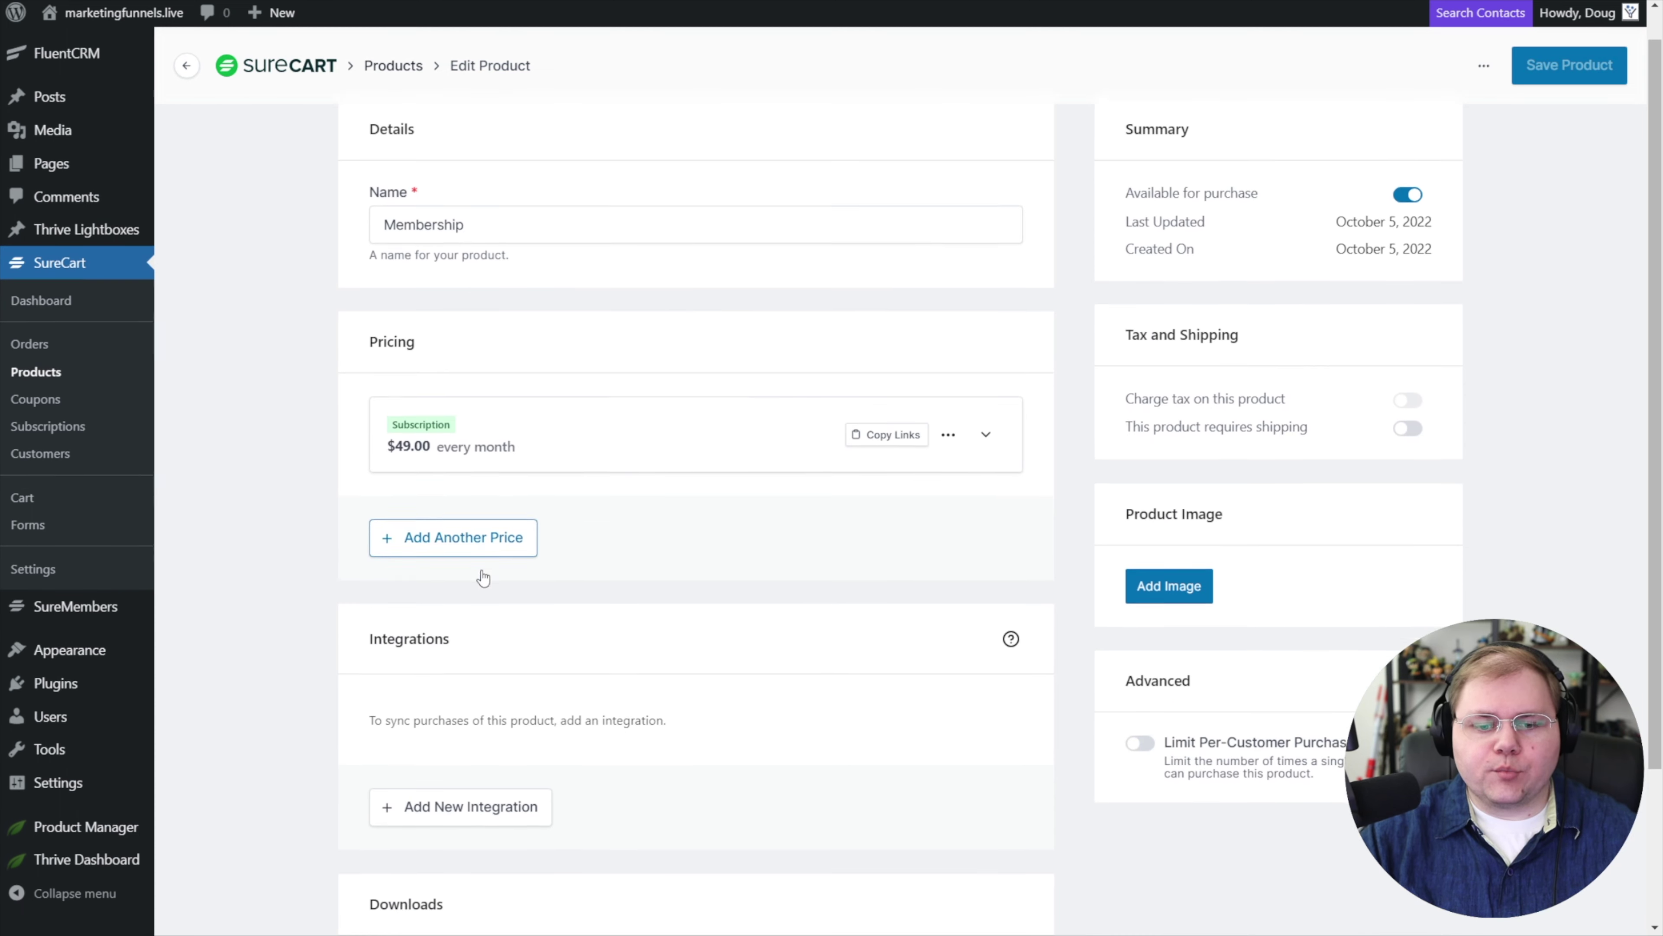
scroll(472, 623, down, 3)
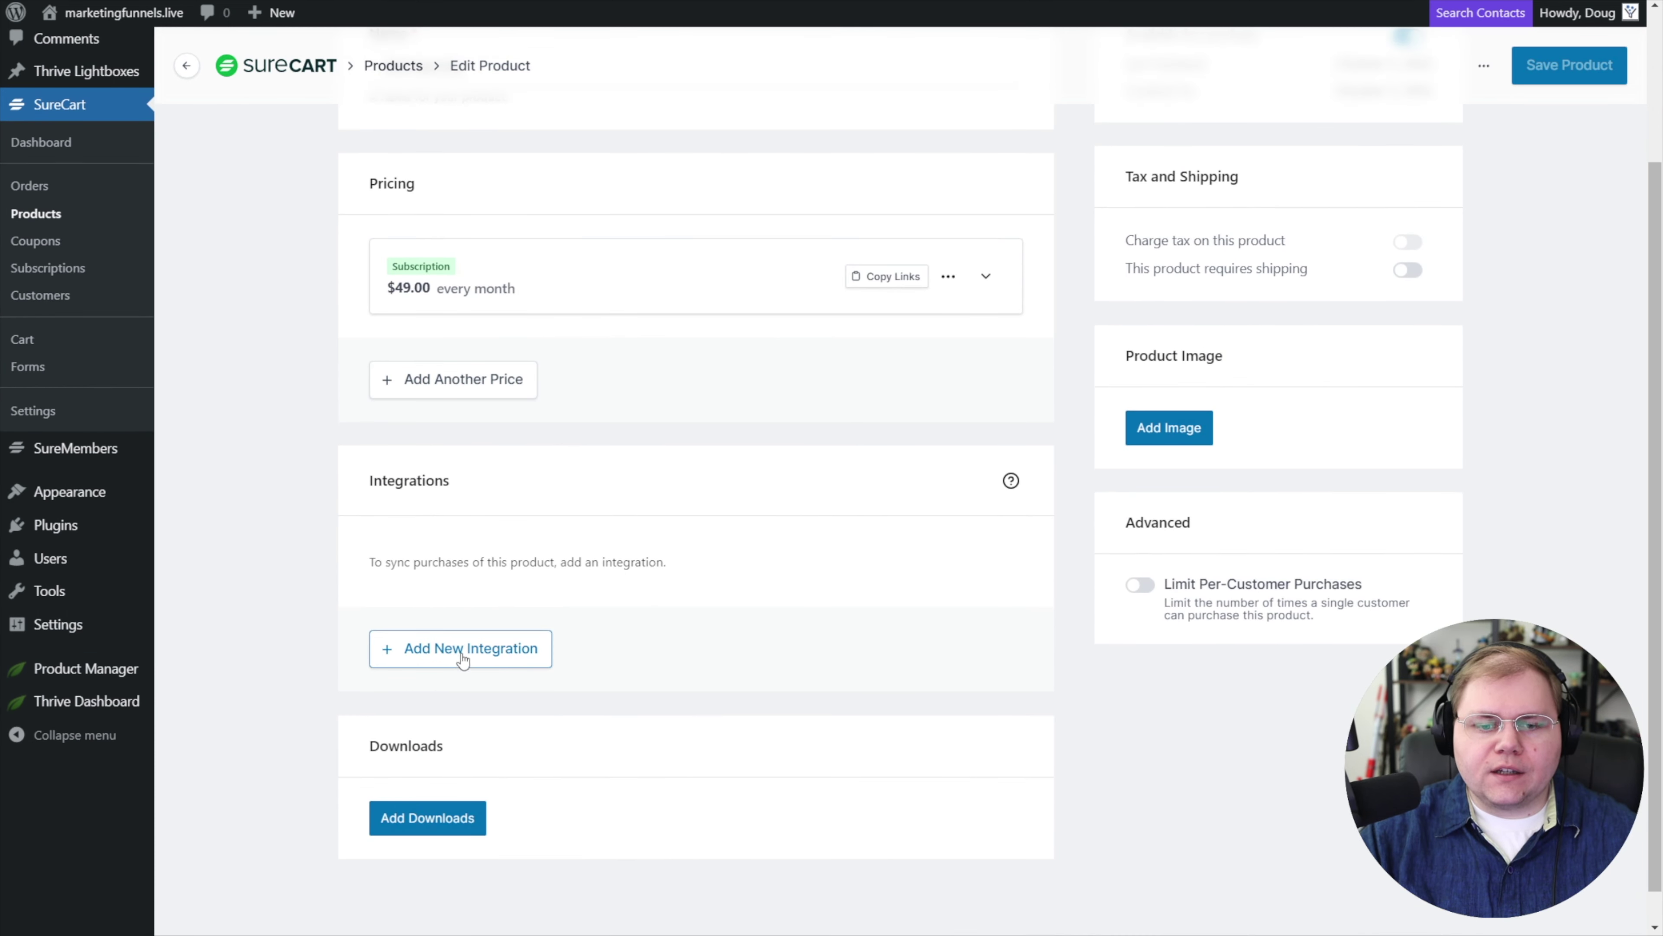
click(469, 652)
click(817, 506)
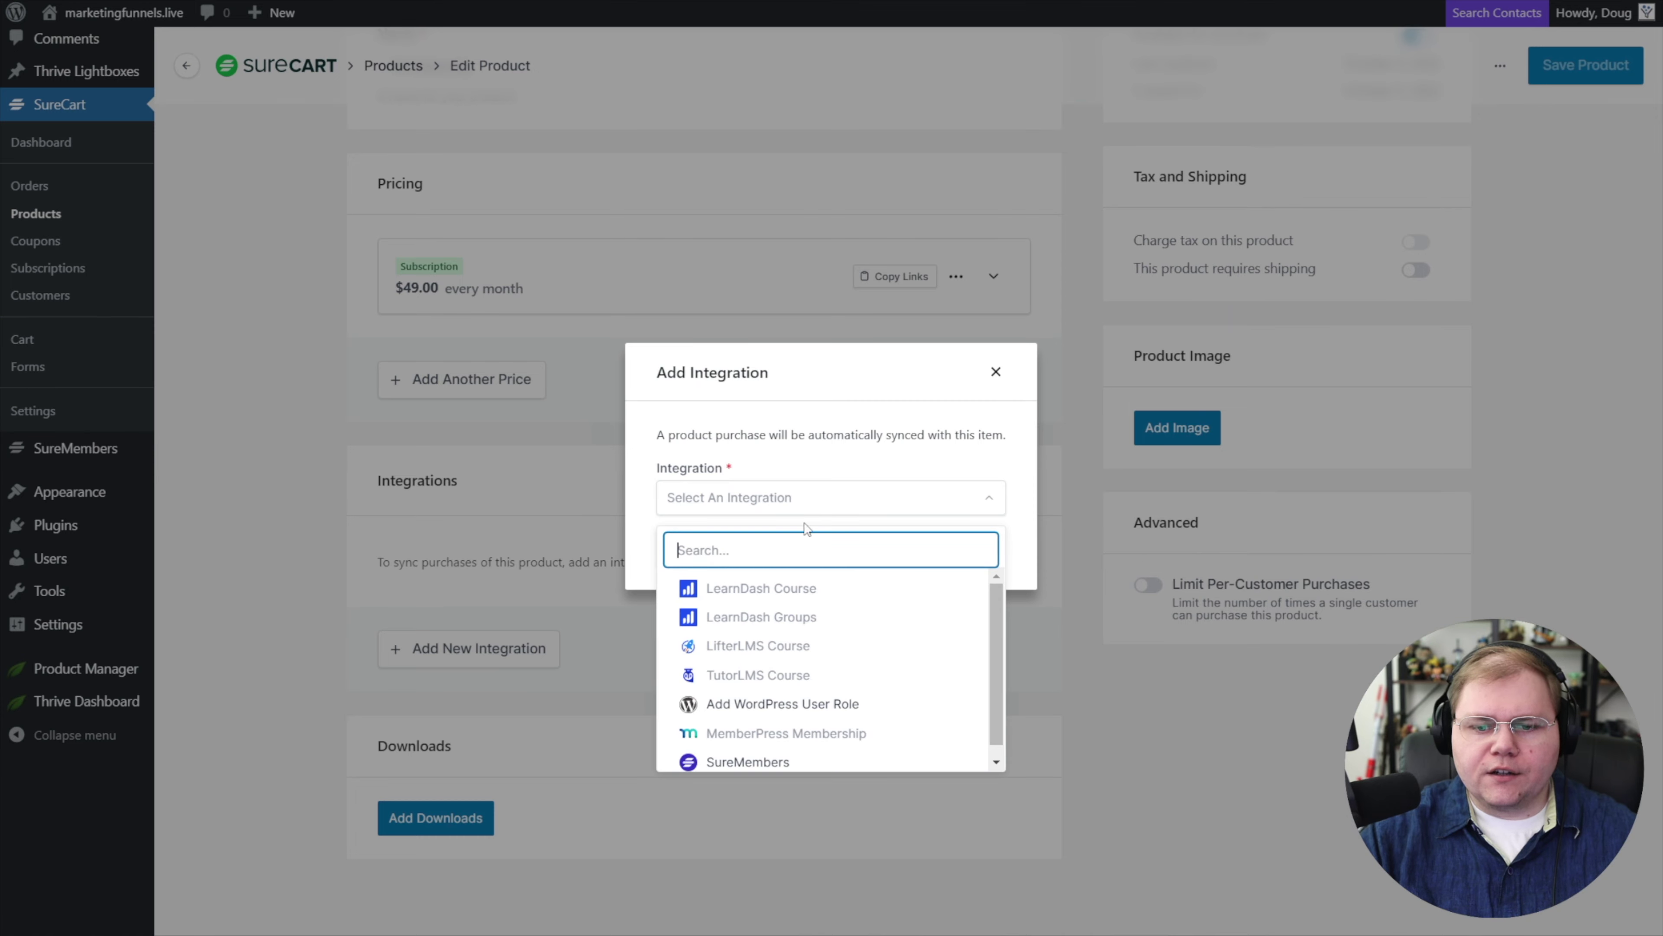
scroll(809, 628, down, 1)
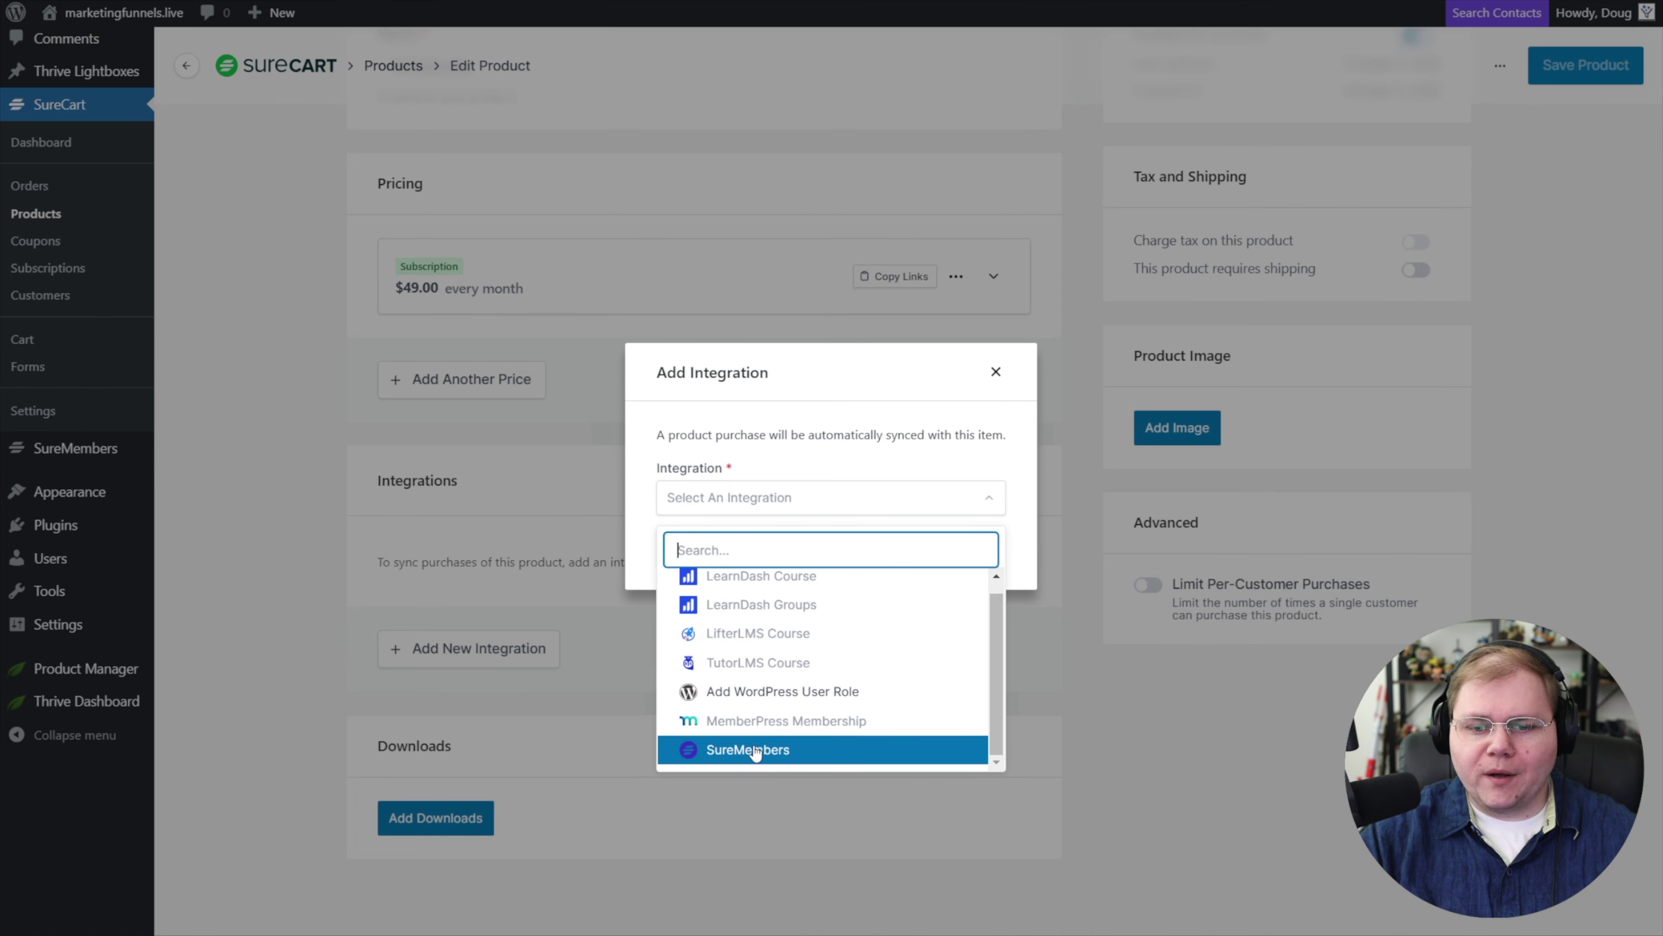
scroll(821, 616, up, 1)
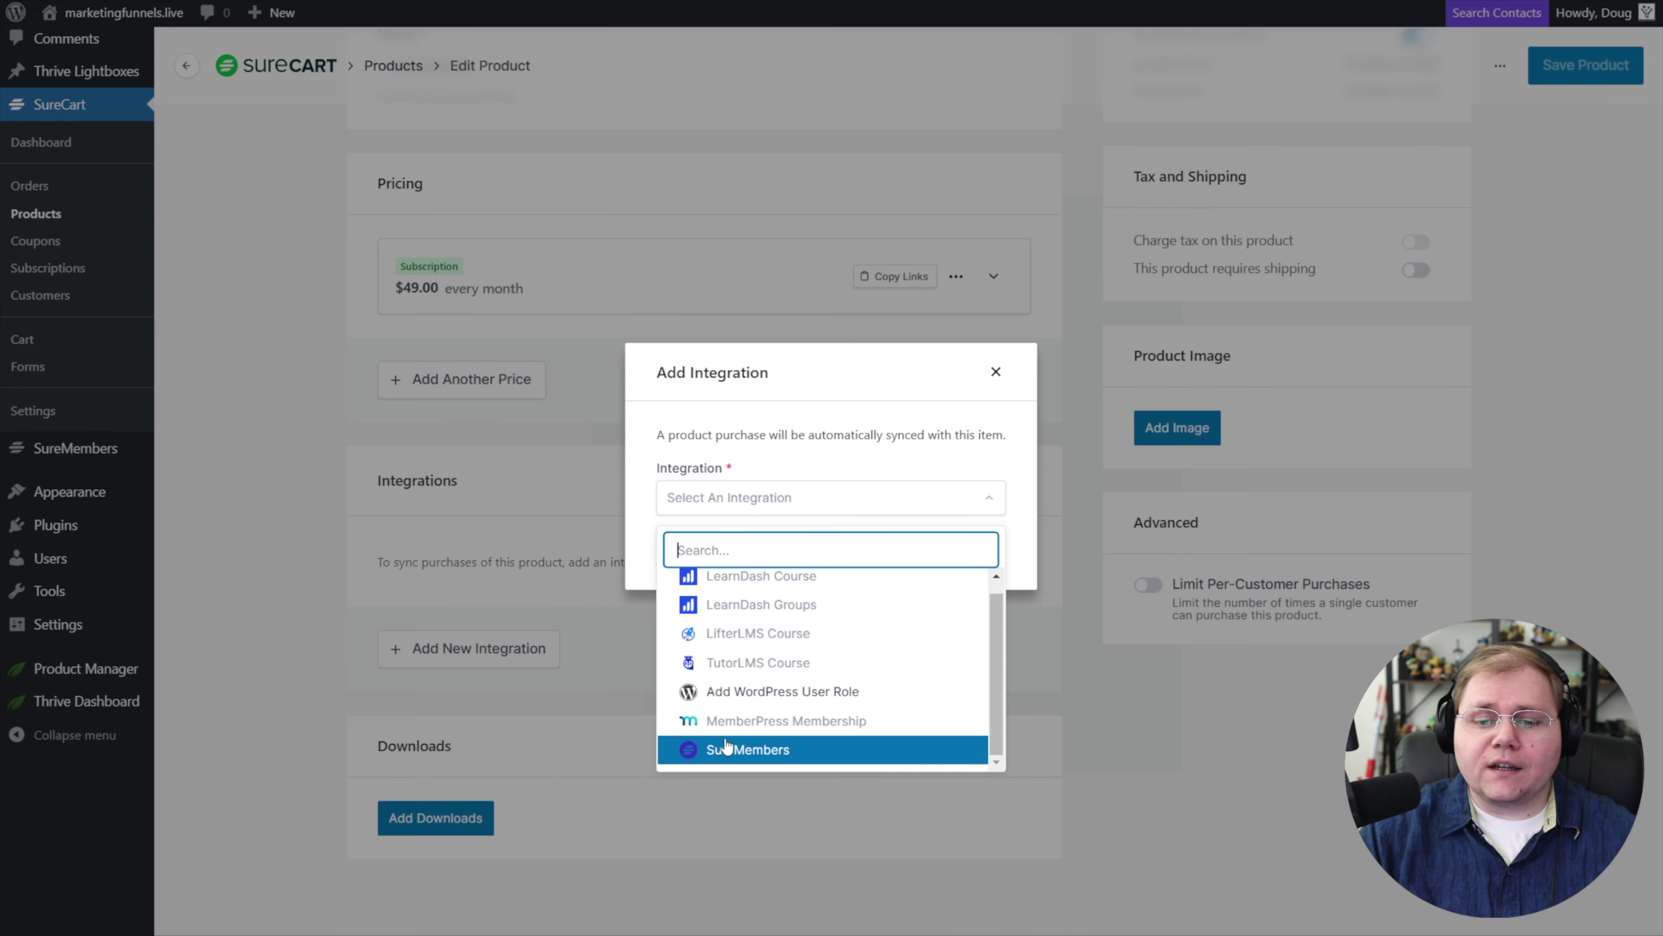
click(765, 755)
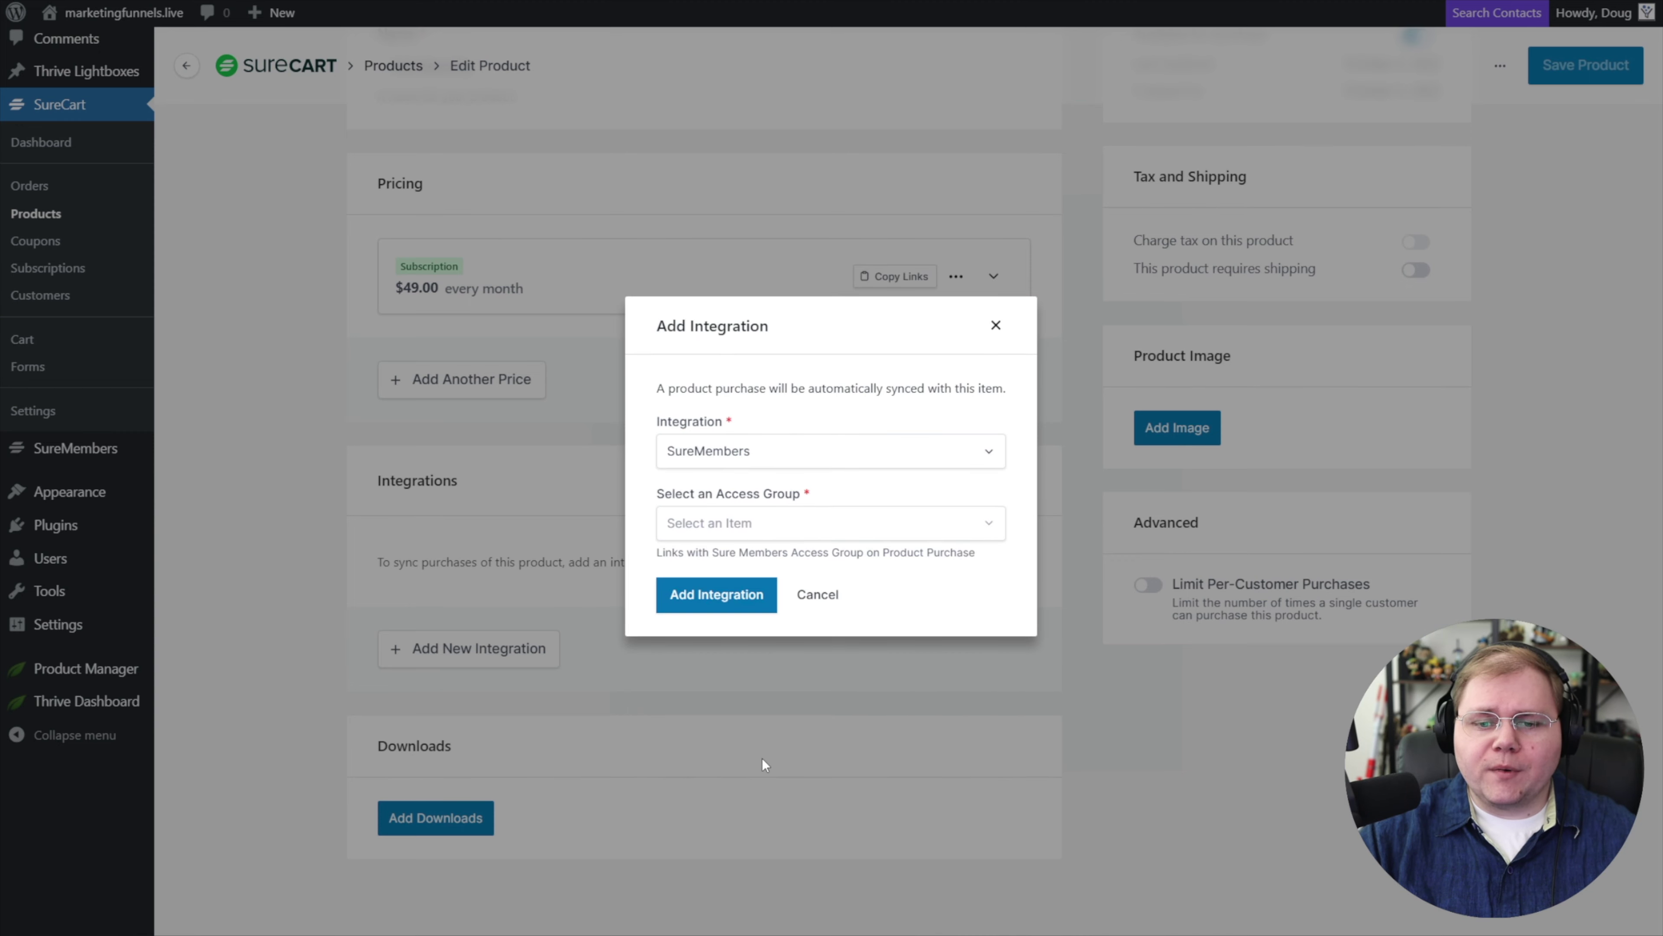
click(753, 525)
click(719, 619)
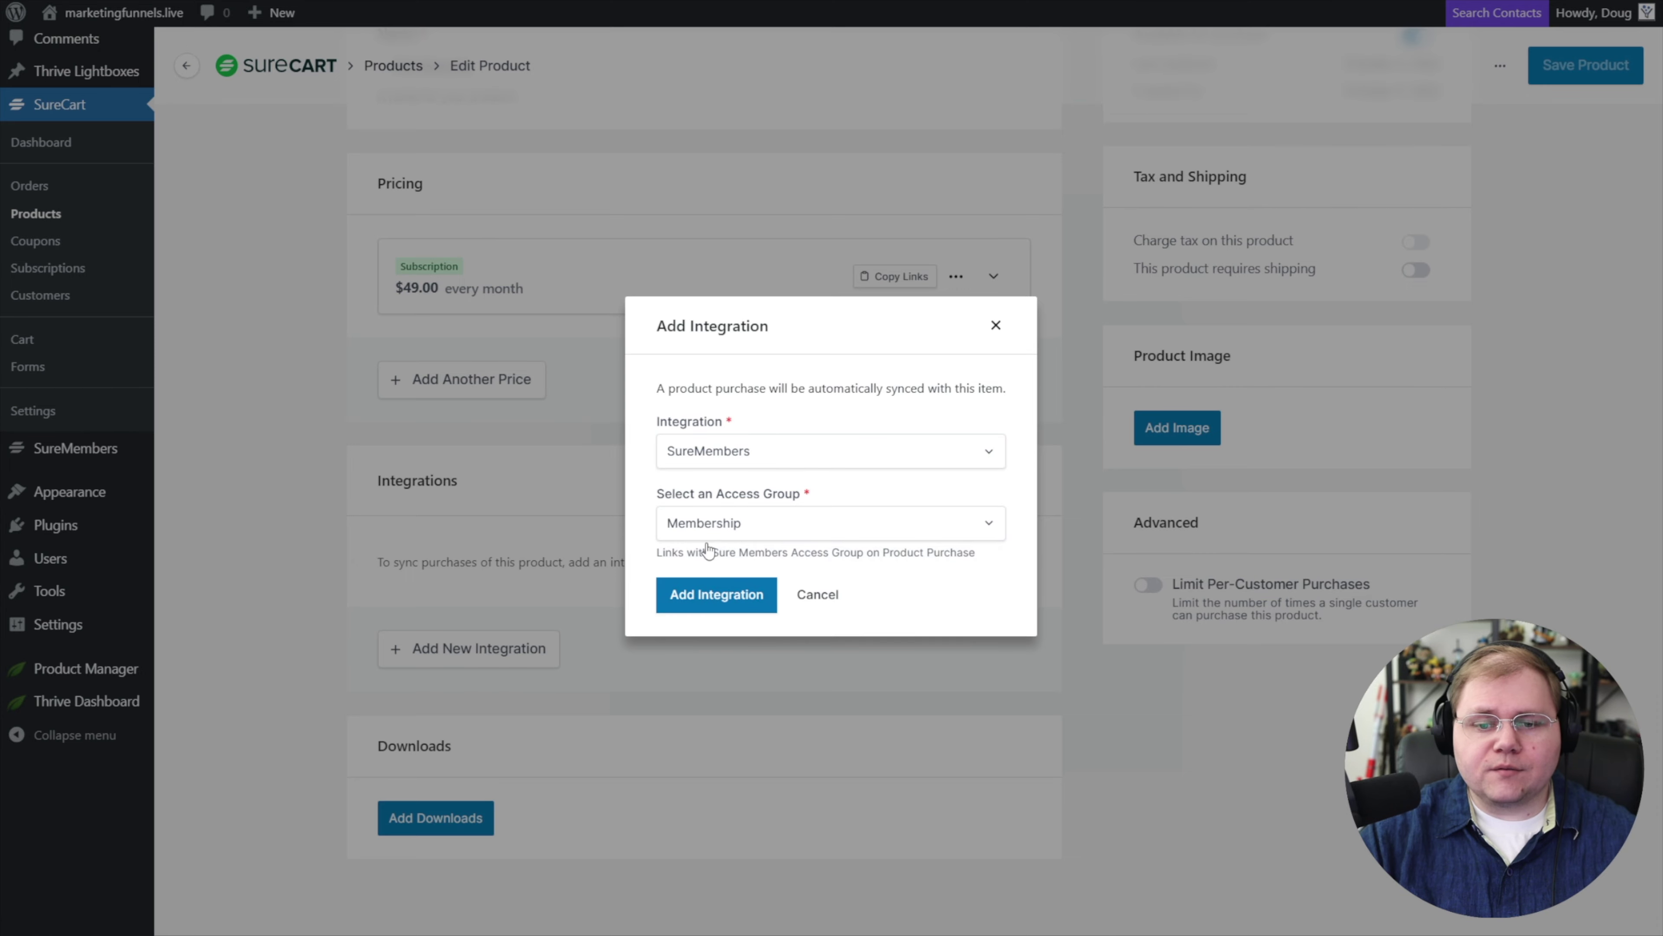
click(705, 602)
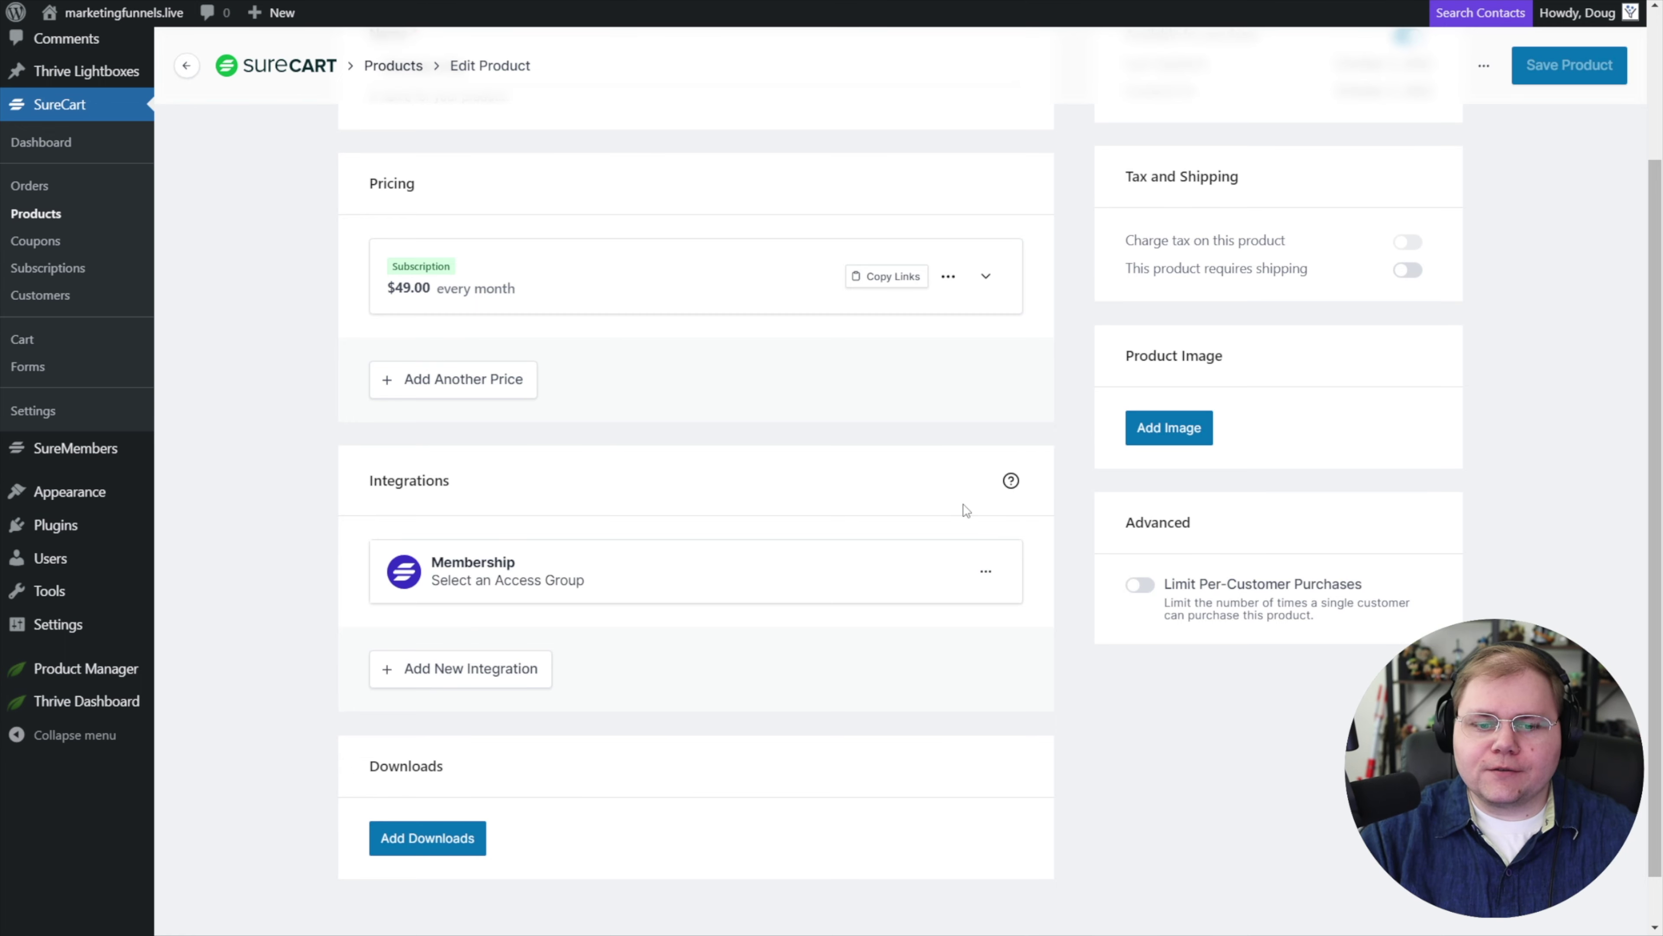
Start a new SureCart checkout form using the Default starting design
scroll(980, 486, up, 3)
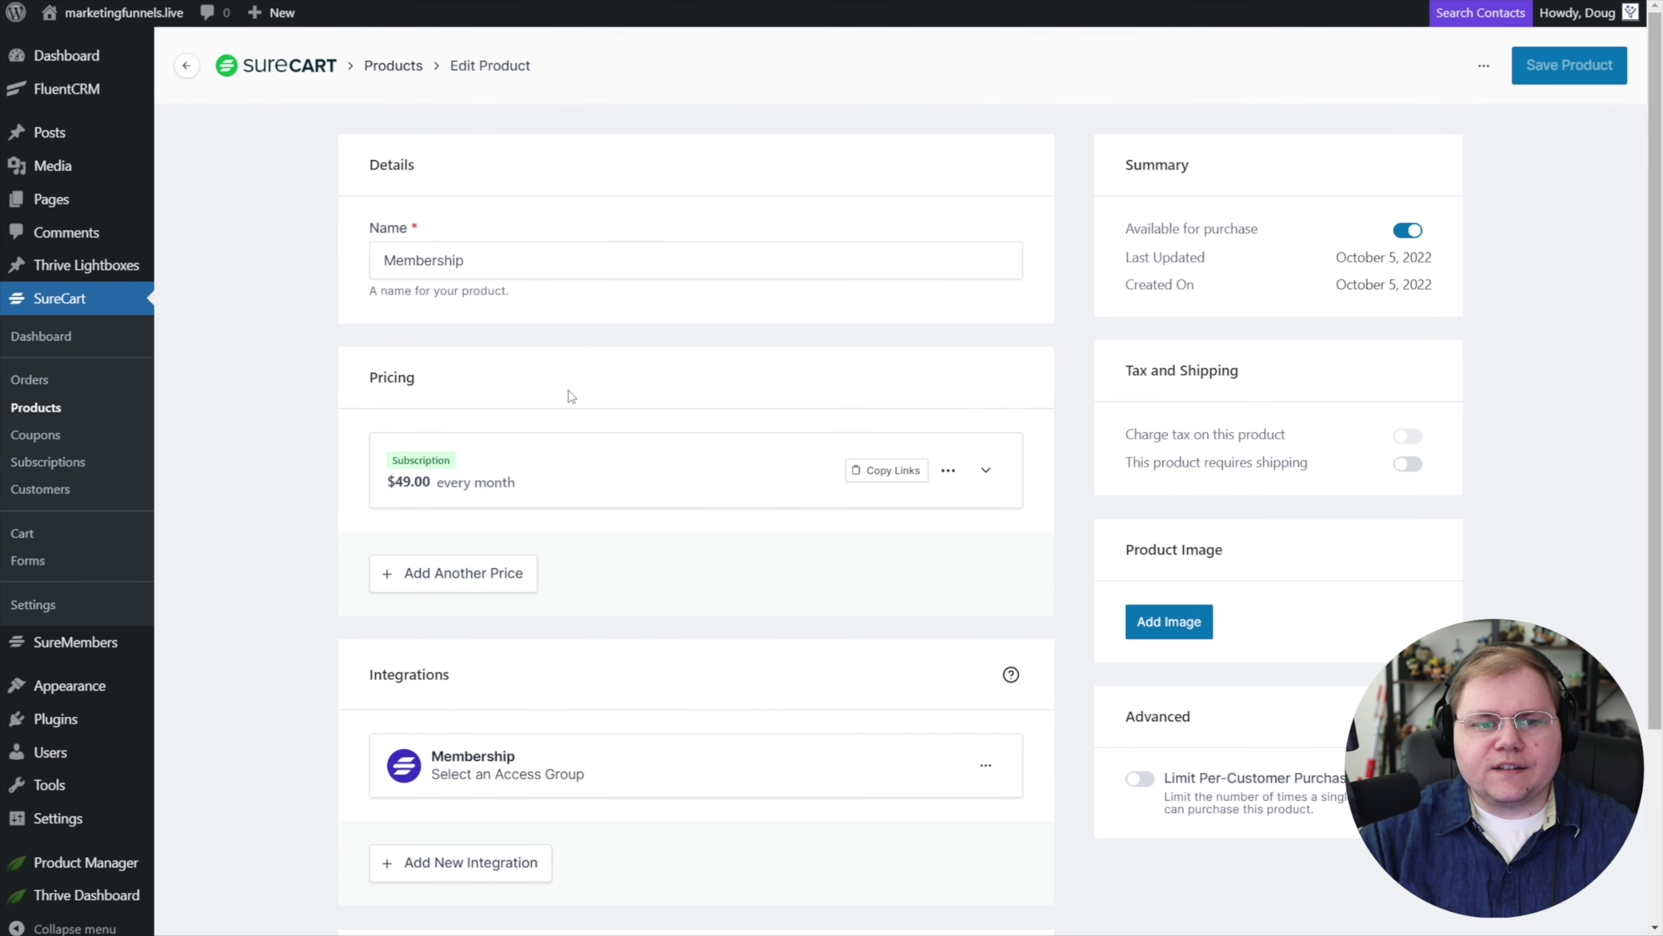
scroll(569, 396, down, 3)
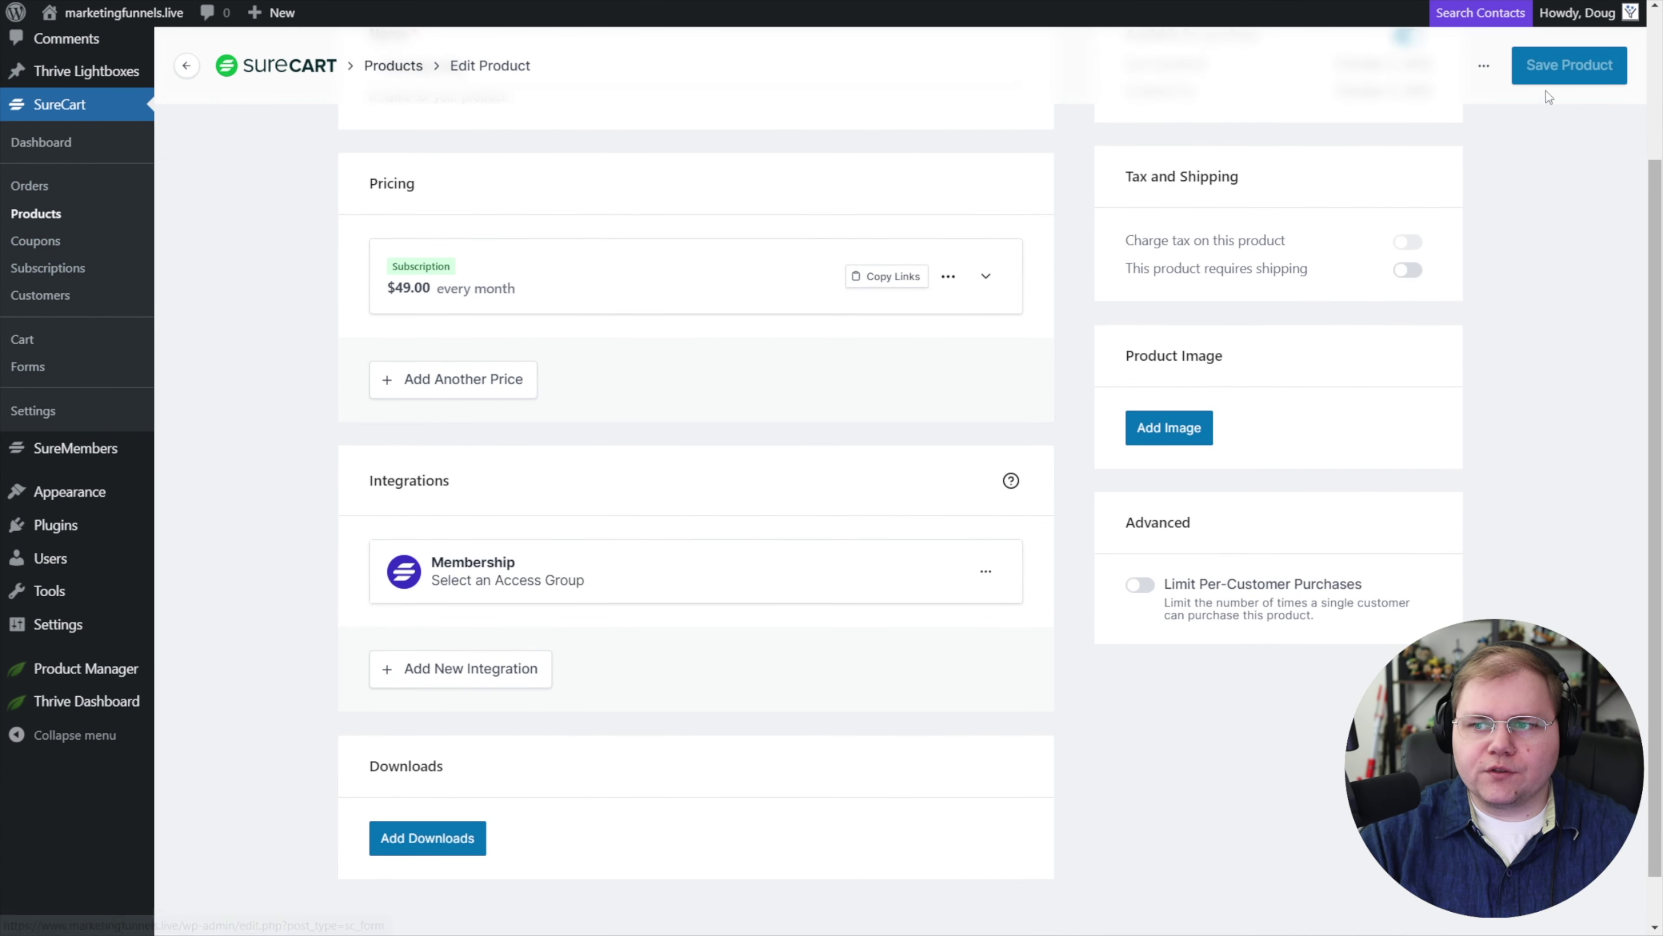
click(29, 367)
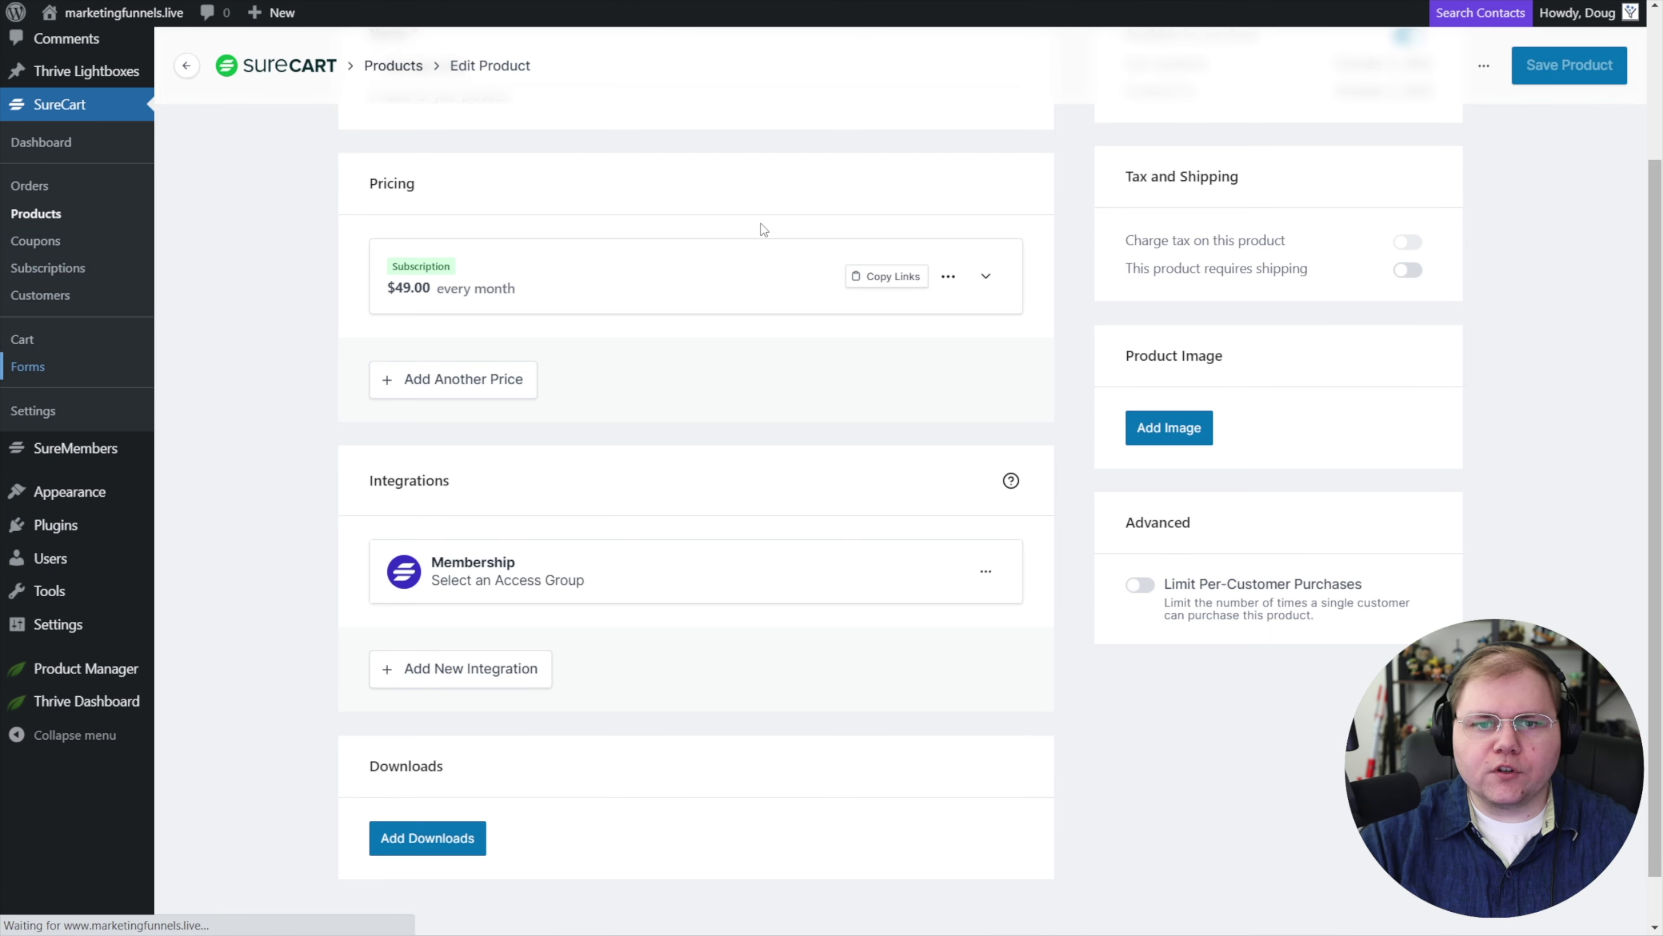
click(396, 133)
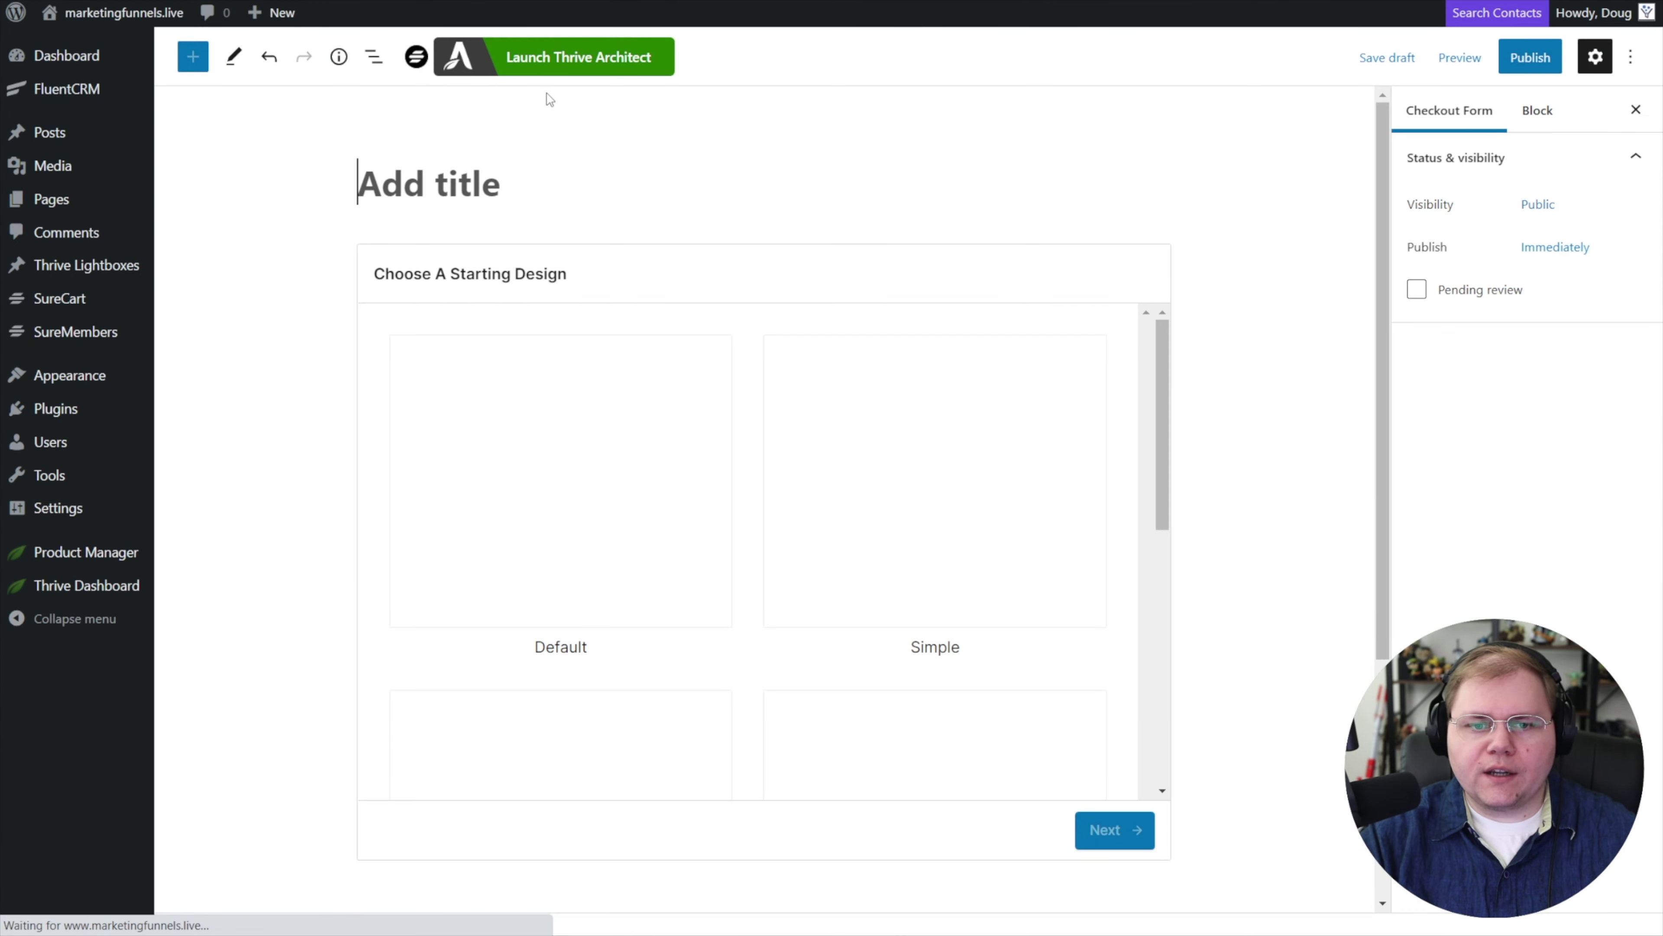
click(610, 449)
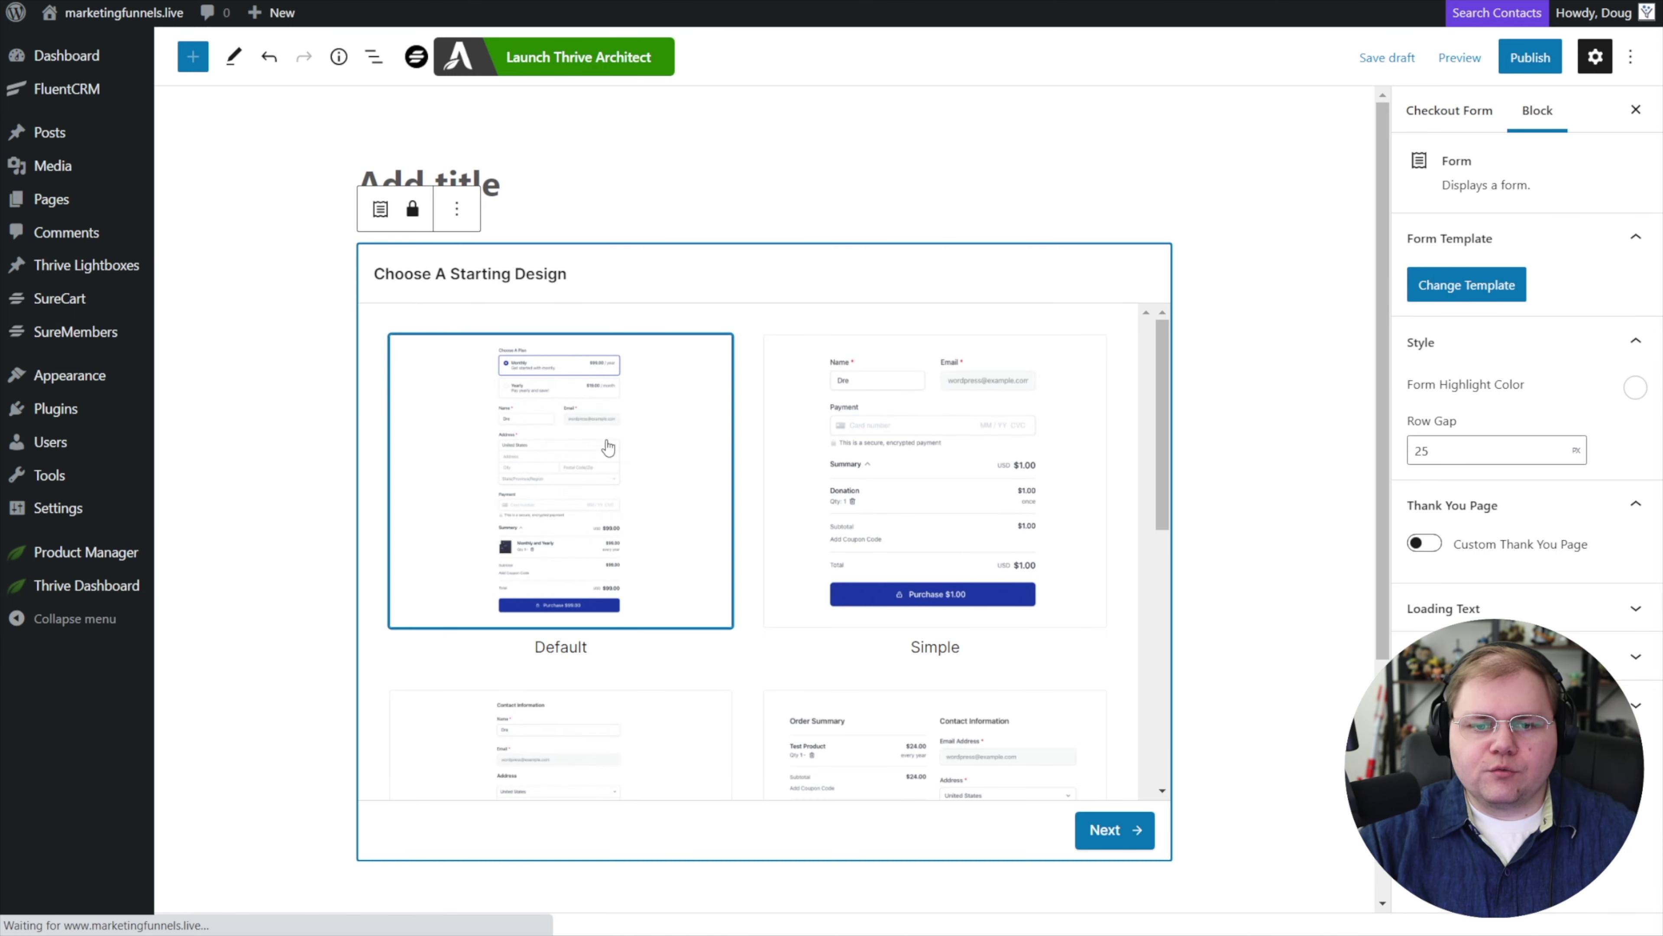
click(1121, 836)
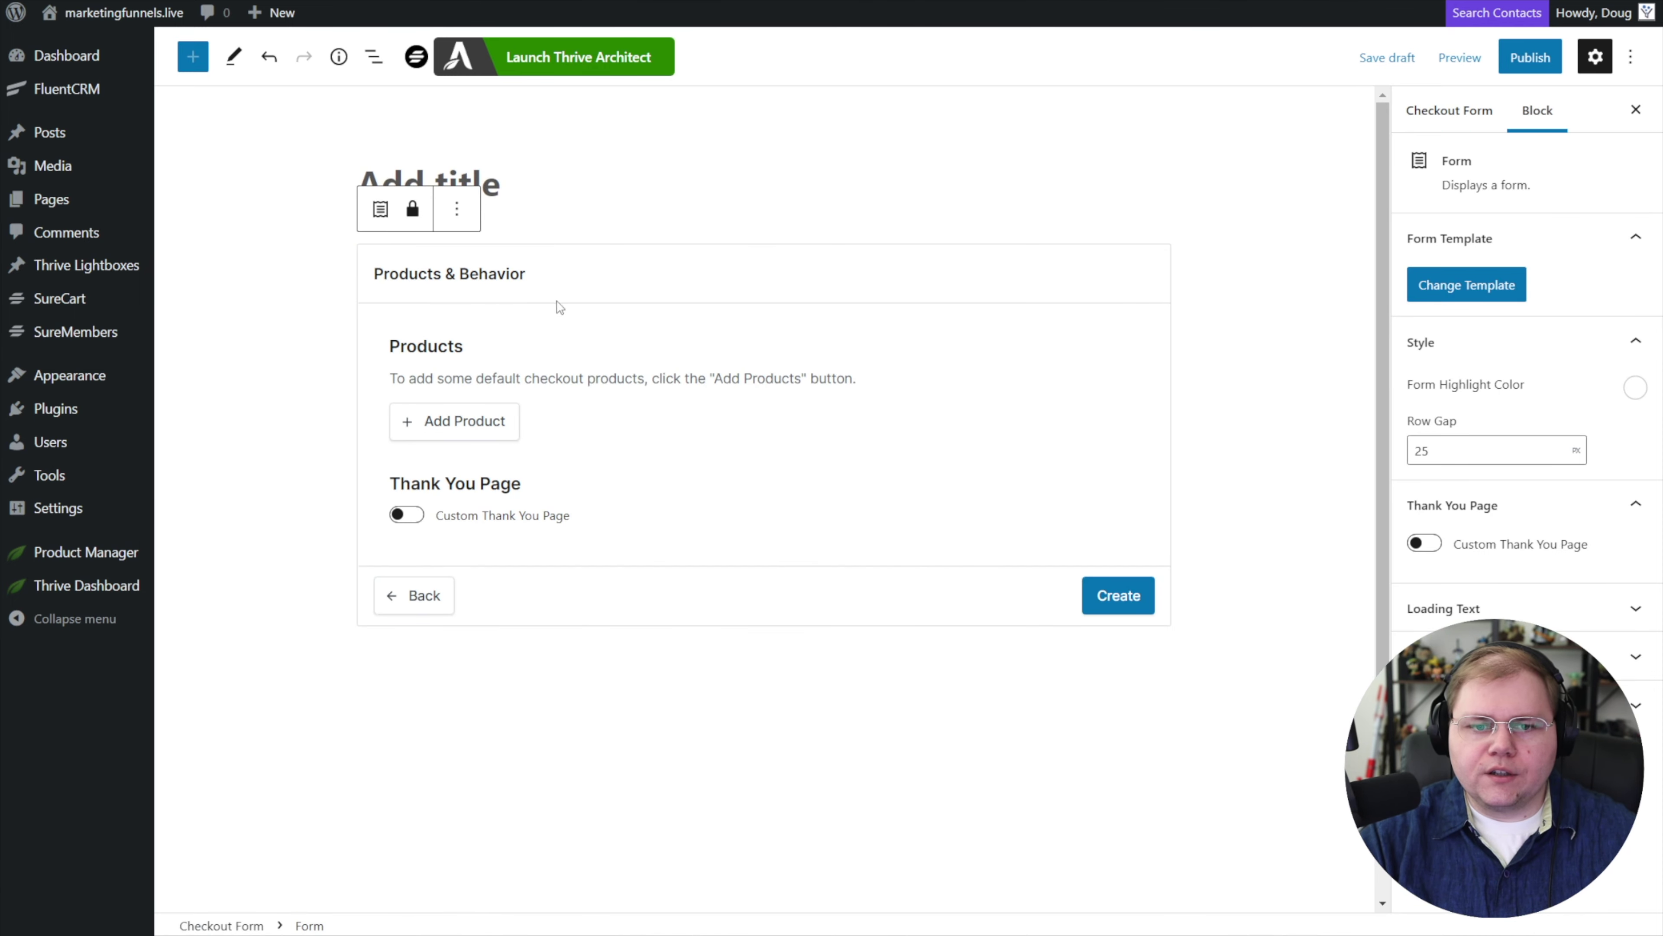
Add the Membership product to the checkout form with quantity 1 and create the form
click(489, 435)
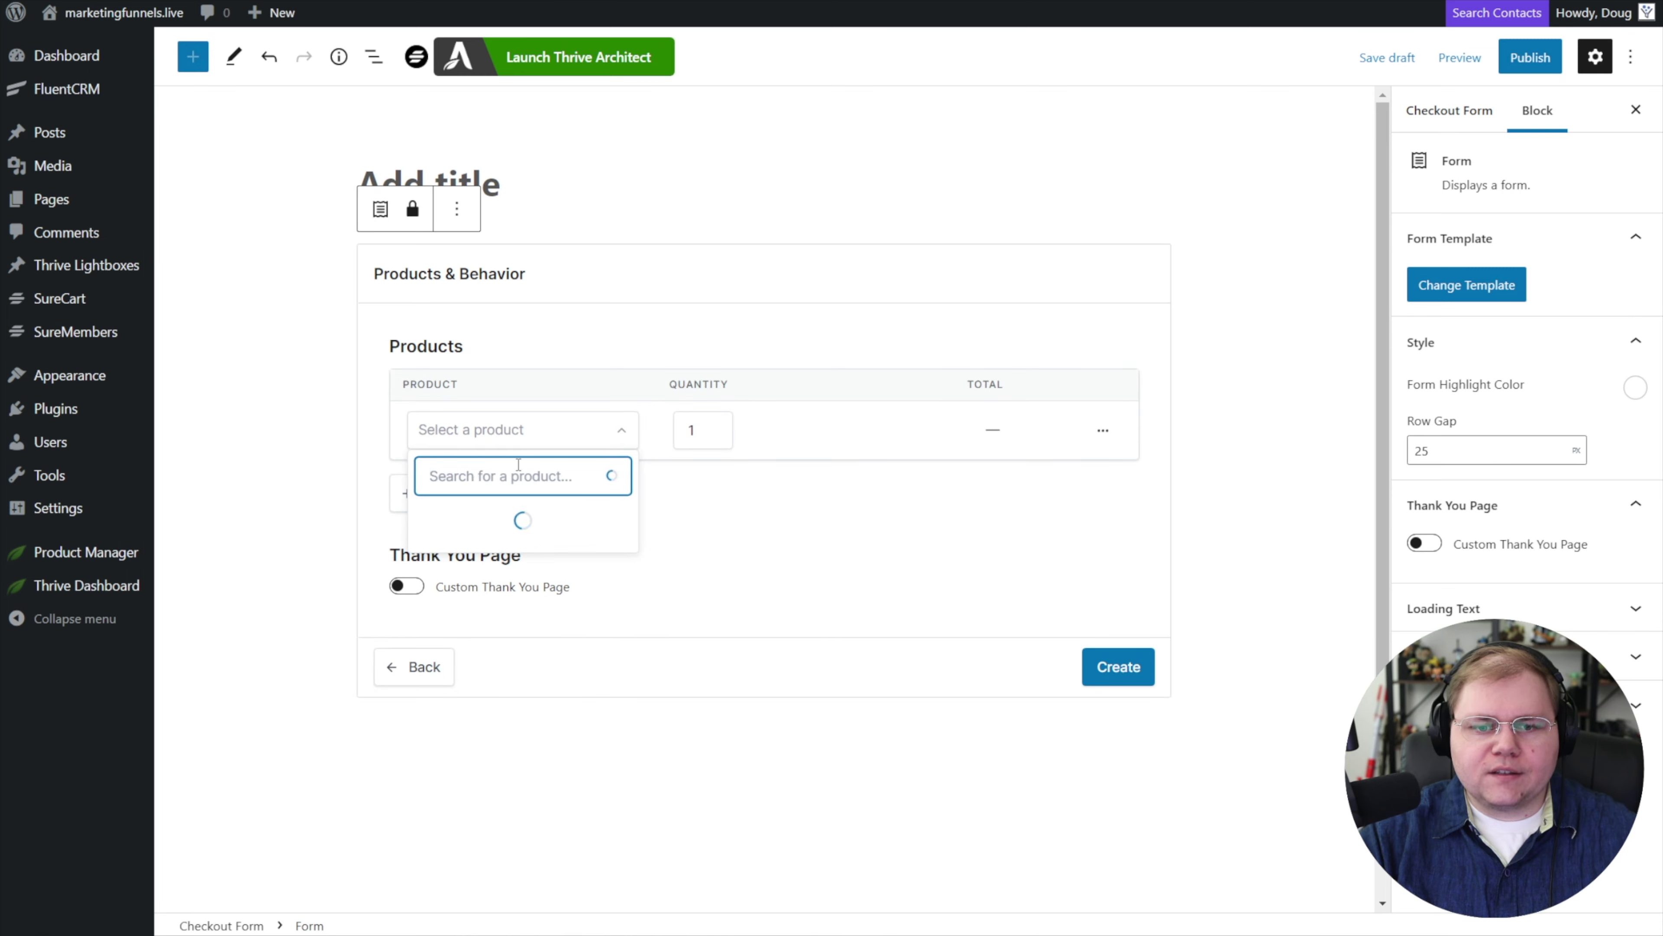
click(467, 552)
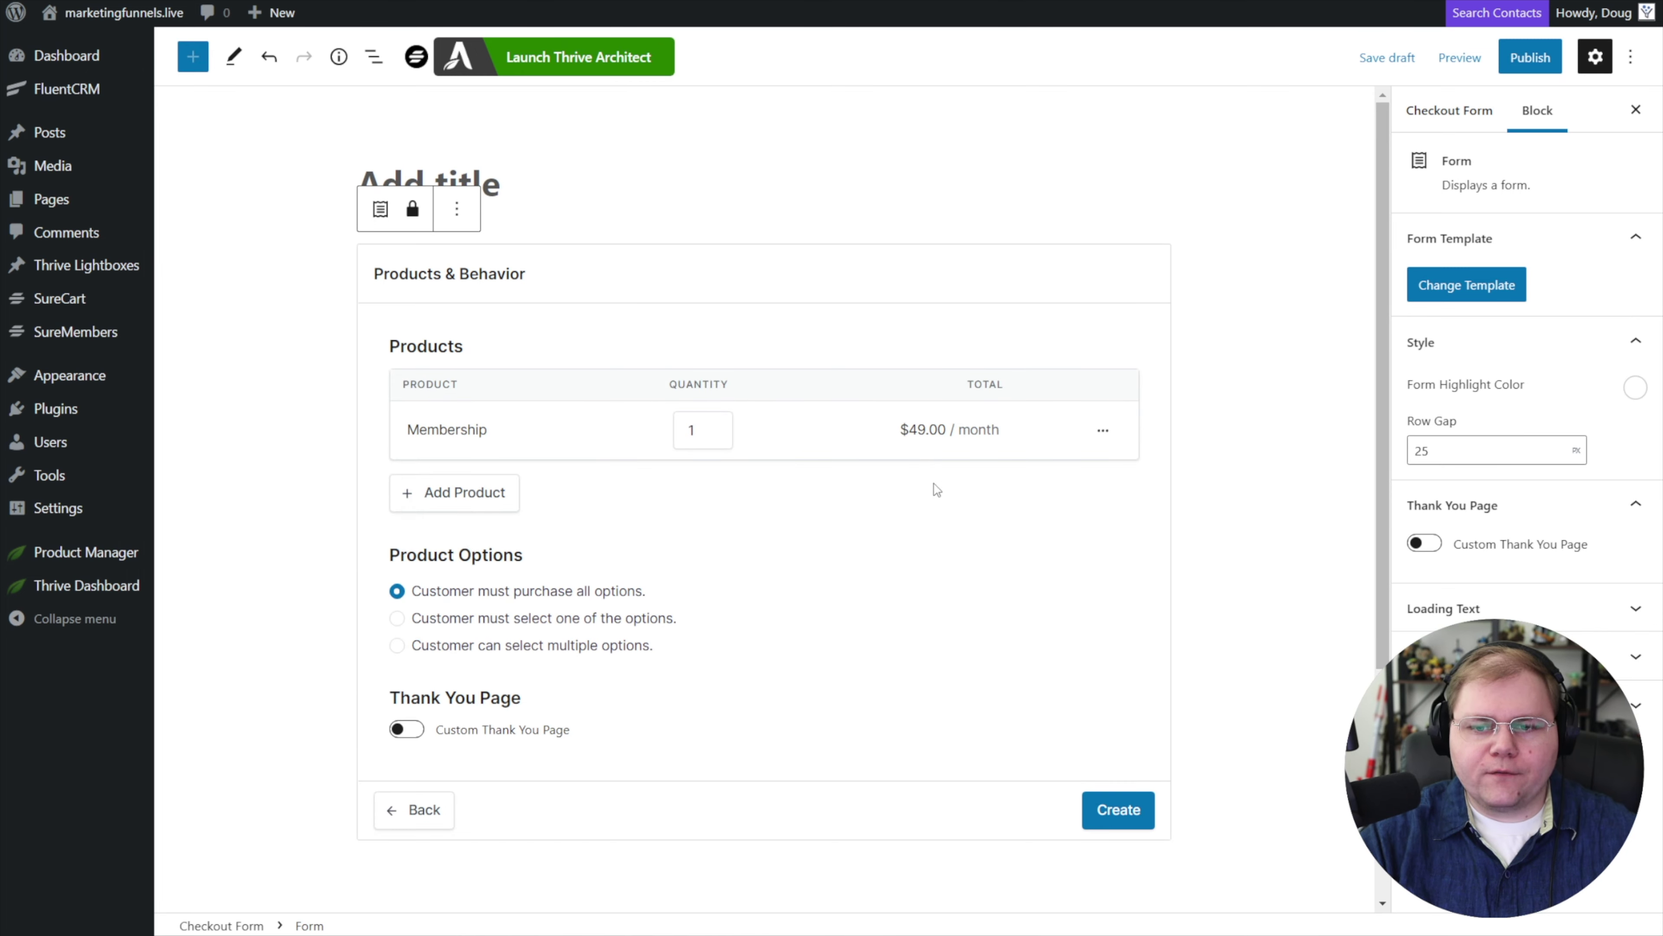
click(1127, 820)
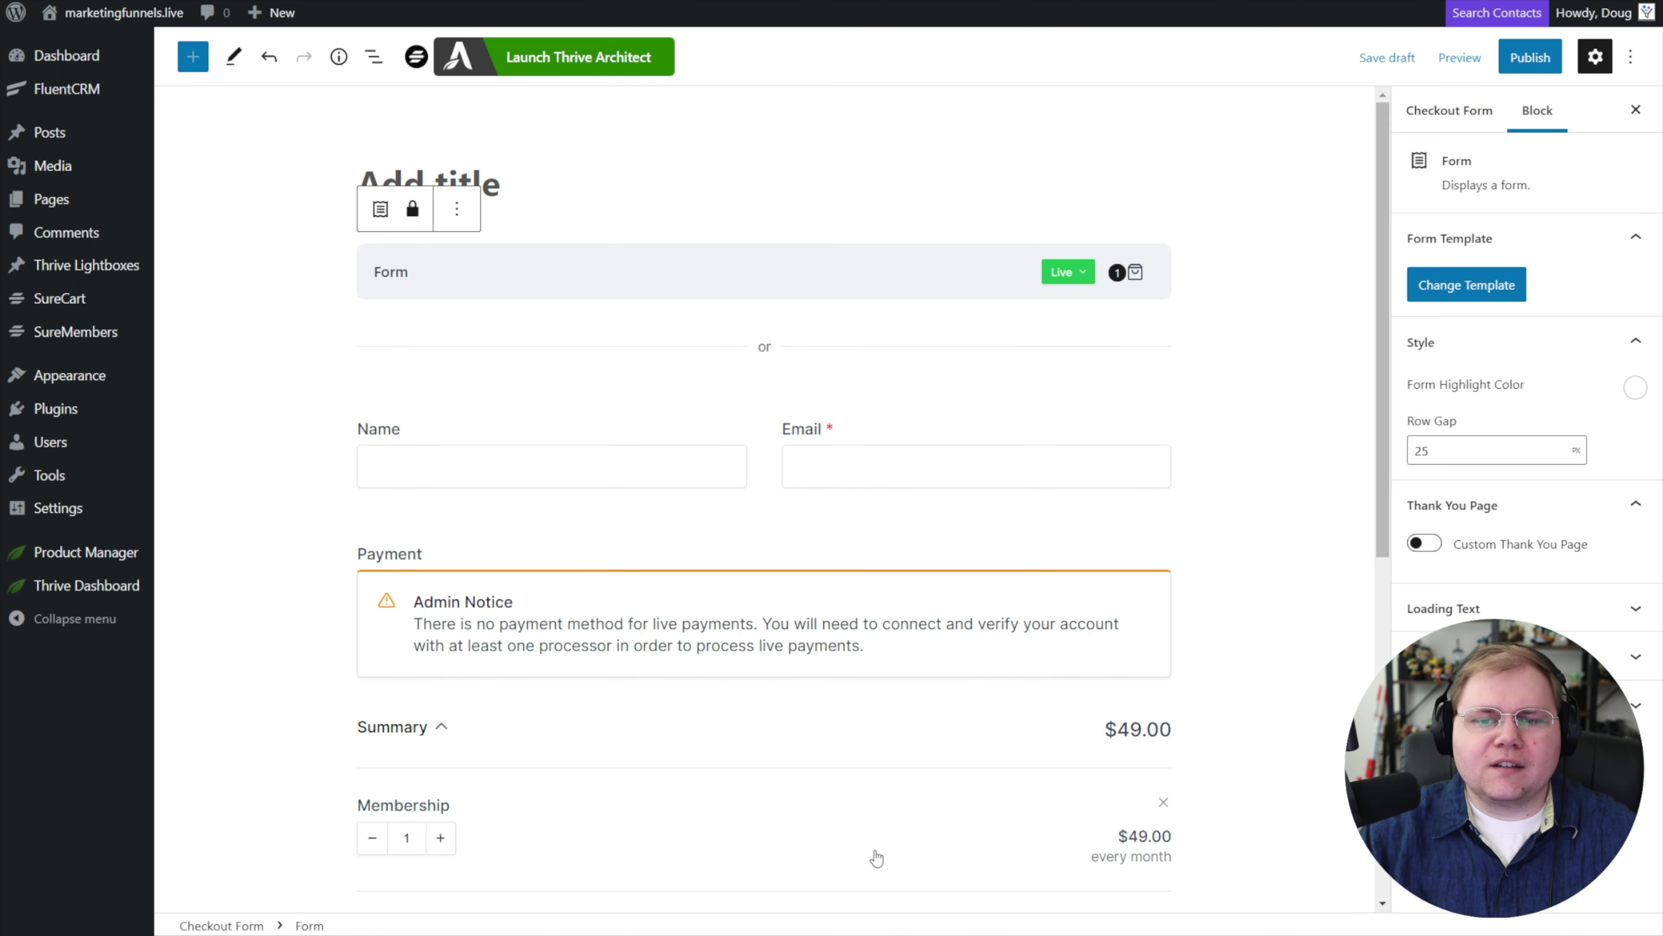